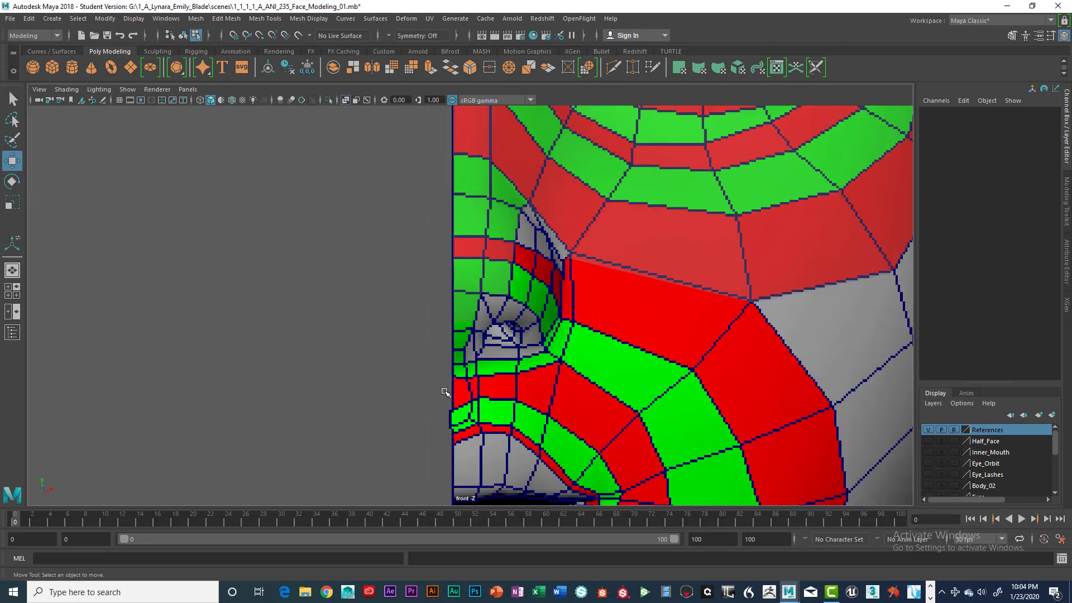
Step: Examine how the eye-loop mesh meets the reference face around the nose and cheek
{"action": "middle_click_drag", "start_coordinate": [466, 388], "coordinate": [457, 445], "text": "alt"}
{"action": "left_click", "coordinate": [444, 378]}
{"action": "scroll", "coordinate": [495, 379], "scroll_direction": "up", "scroll_amount": 2}
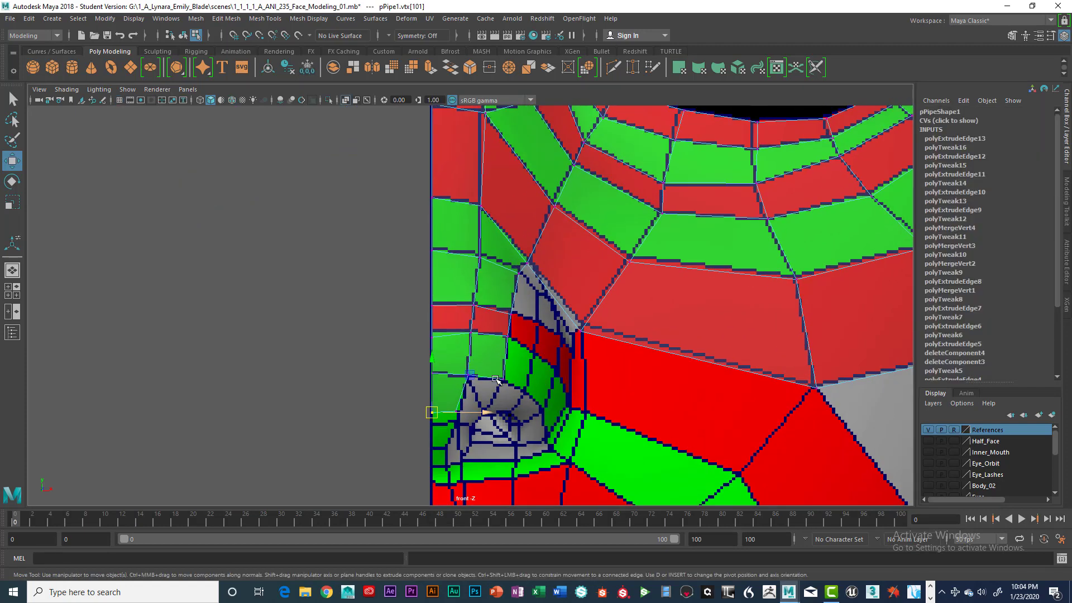
{"action": "scroll", "coordinate": [516, 371], "scroll_direction": "up", "scroll_amount": 1}
{"action": "scroll", "coordinate": [575, 369], "scroll_direction": "down", "scroll_amount": 2}
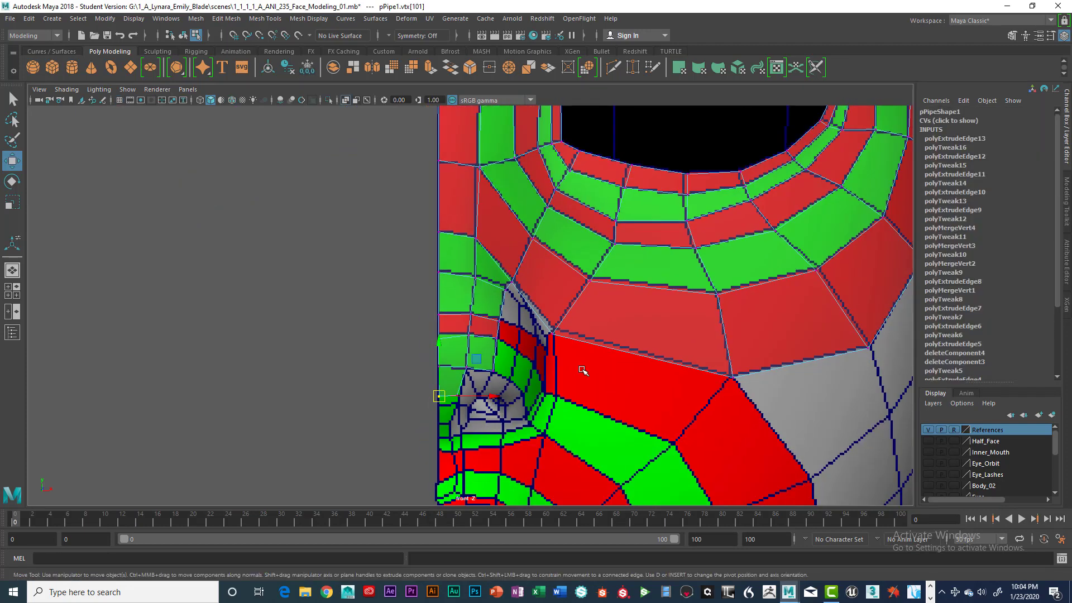
{"action": "scroll", "coordinate": [568, 372], "scroll_direction": "up", "scroll_amount": 1}
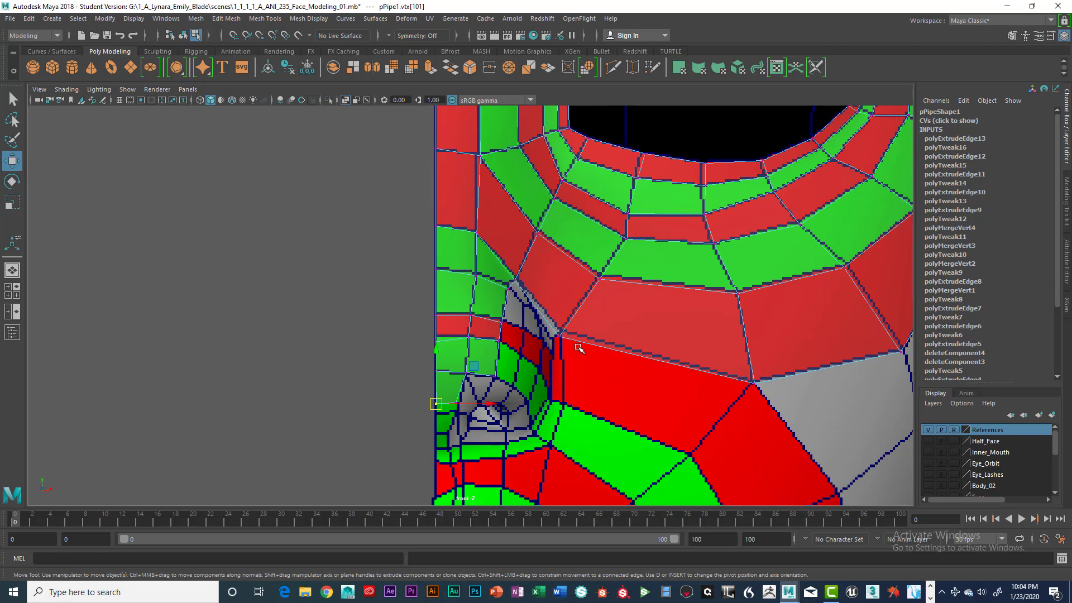
{"action": "middle_click_drag", "start_coordinate": [611, 354], "coordinate": [569, 287], "text": "alt"}
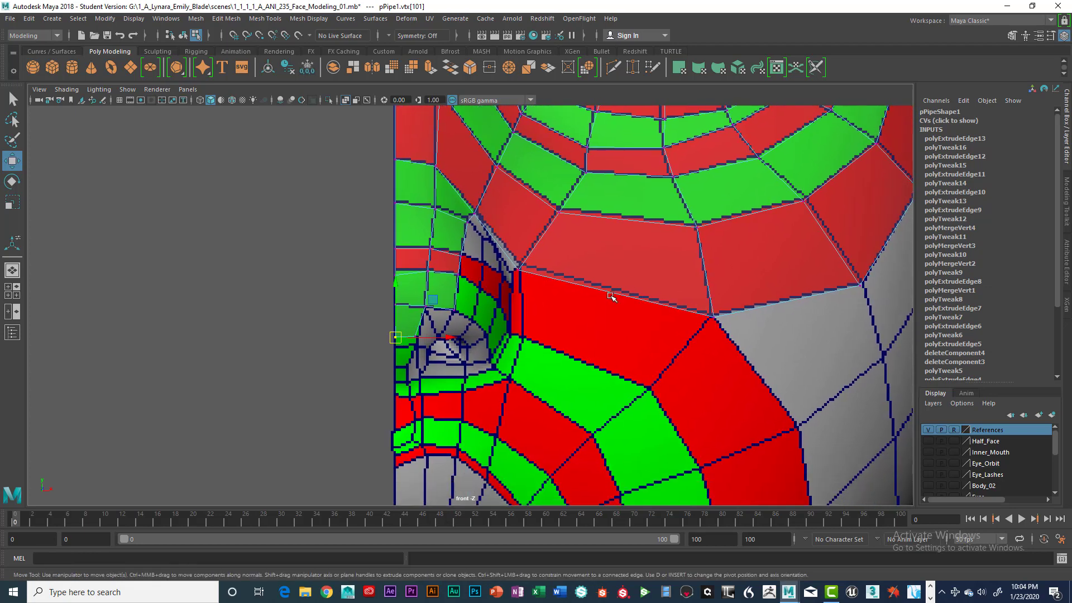
{"action": "left_click", "coordinate": [635, 300], "text": "alt"}
{"action": "middle_click_drag", "start_coordinate": [661, 305], "coordinate": [725, 256], "text": "alt"}
{"action": "middle_click_drag", "start_coordinate": [644, 324], "coordinate": [609, 374], "text": "alt"}
{"action": "scroll", "coordinate": [606, 355], "scroll_direction": "up", "scroll_amount": 2}
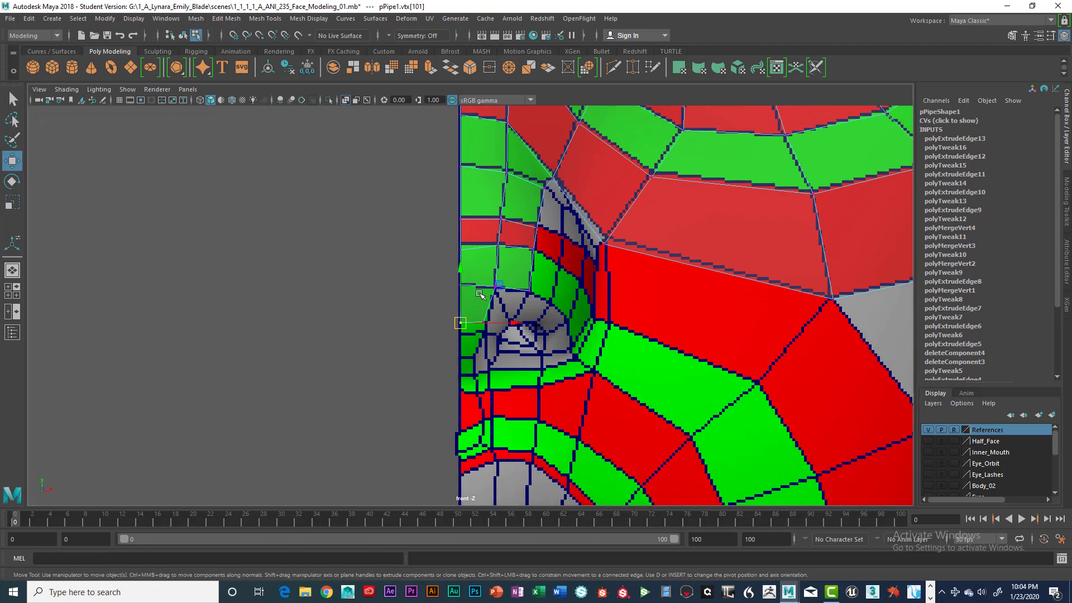
Step: Extrude the bottom edge of the center strip below the nose tip and move the new edge downward
{"action": "right_click_drag", "start_coordinate": [480, 271], "coordinate": [480, 239]}
{"action": "scroll", "coordinate": [508, 327], "scroll_direction": "up", "scroll_amount": 3}
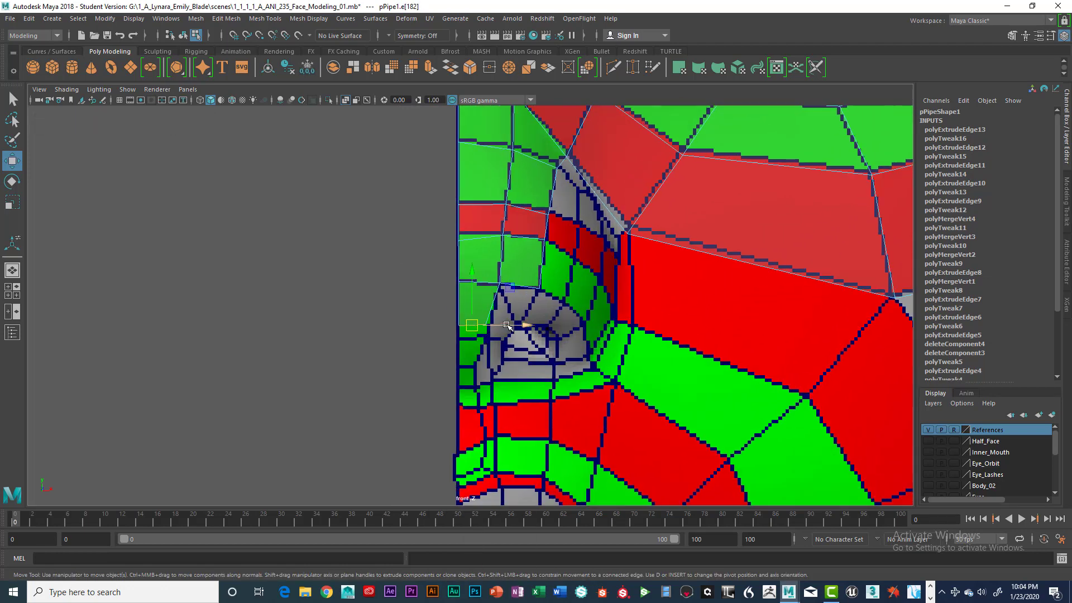
{"action": "scroll", "coordinate": [508, 326], "scroll_direction": "up", "scroll_amount": 2}
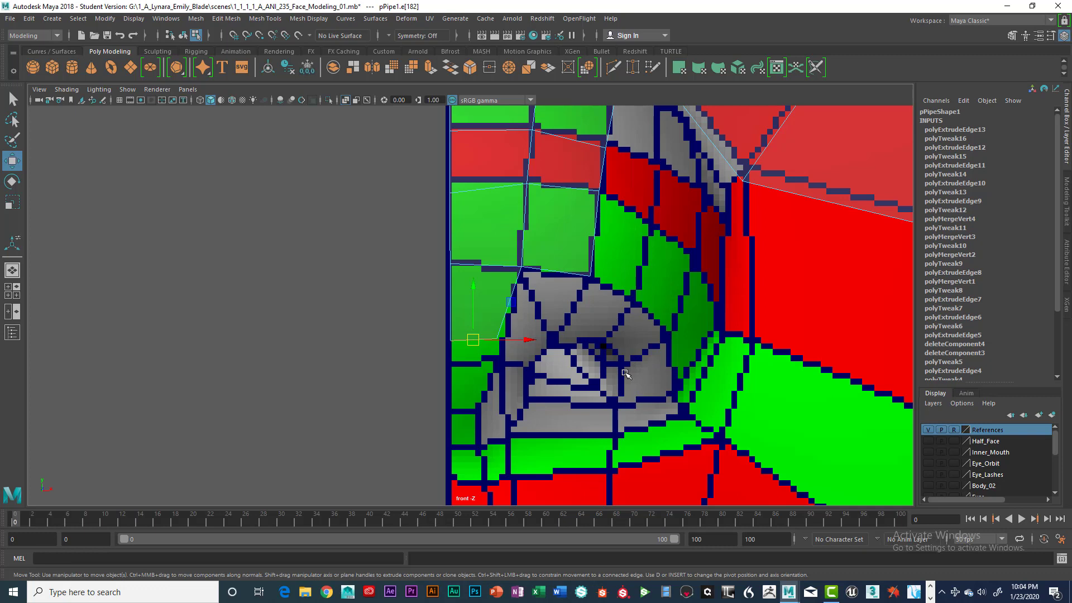
{"action": "key", "text": "ctrl+e"}
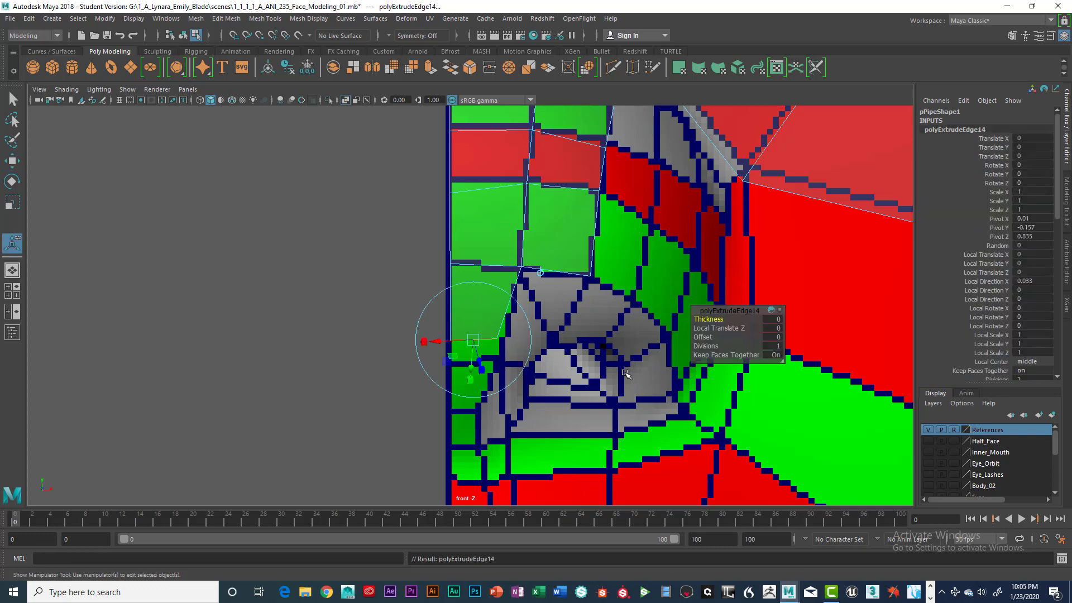
{"action": "key", "text": "w"}
{"action": "left_click_drag", "start_coordinate": [473, 301], "coordinate": [474, 370]}
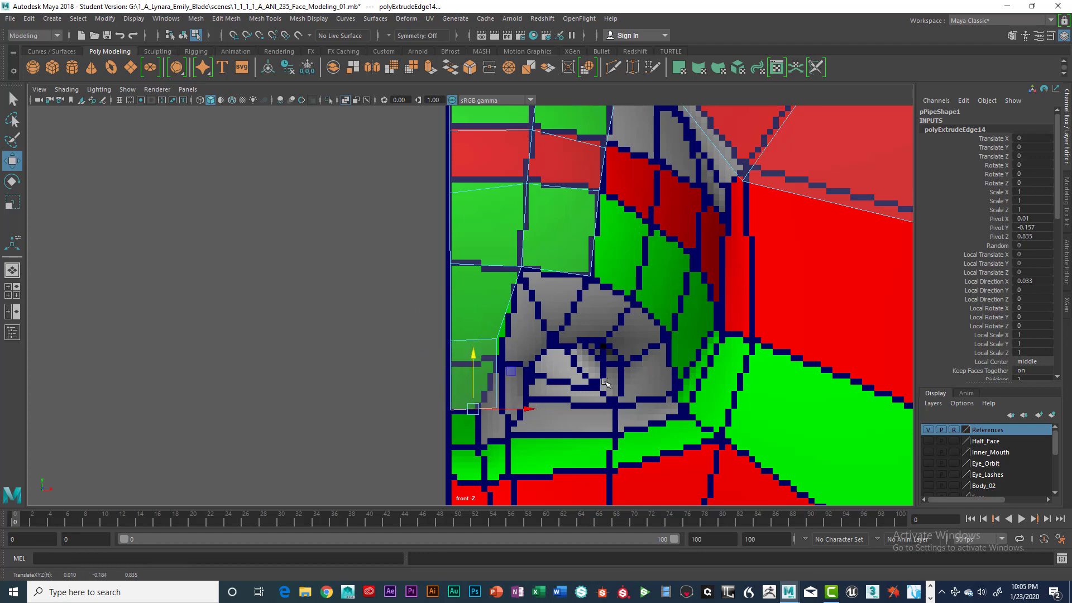
Step: In the side view, move the extruded edge back and slightly up onto the profile of the nose's underside
{"action": "key", "text": "space"}
{"action": "key", "text": "space"}
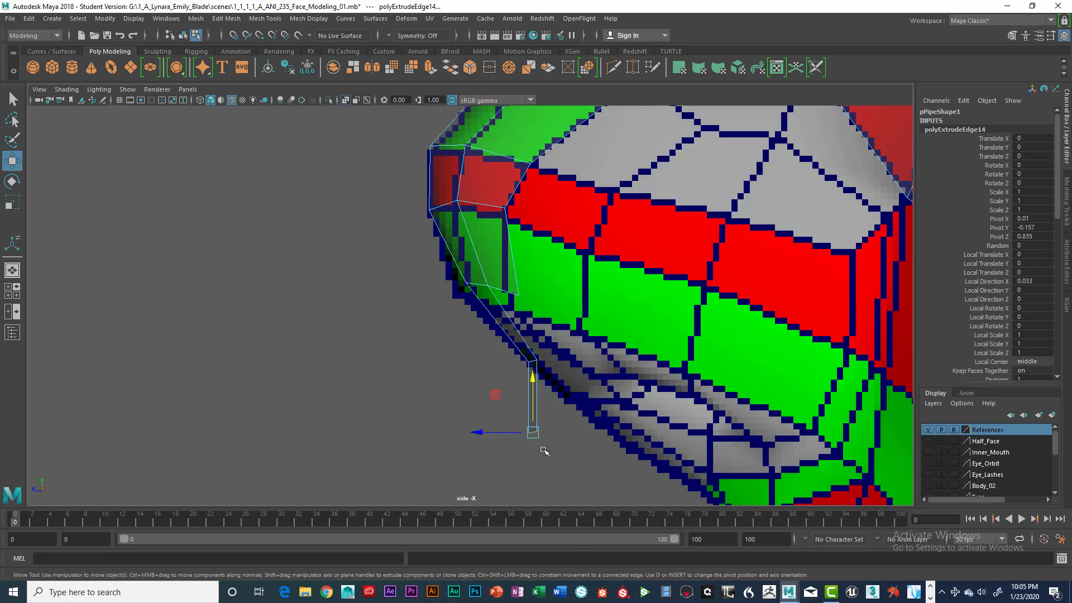
{"action": "left_click_drag", "start_coordinate": [501, 431], "coordinate": [581, 414]}
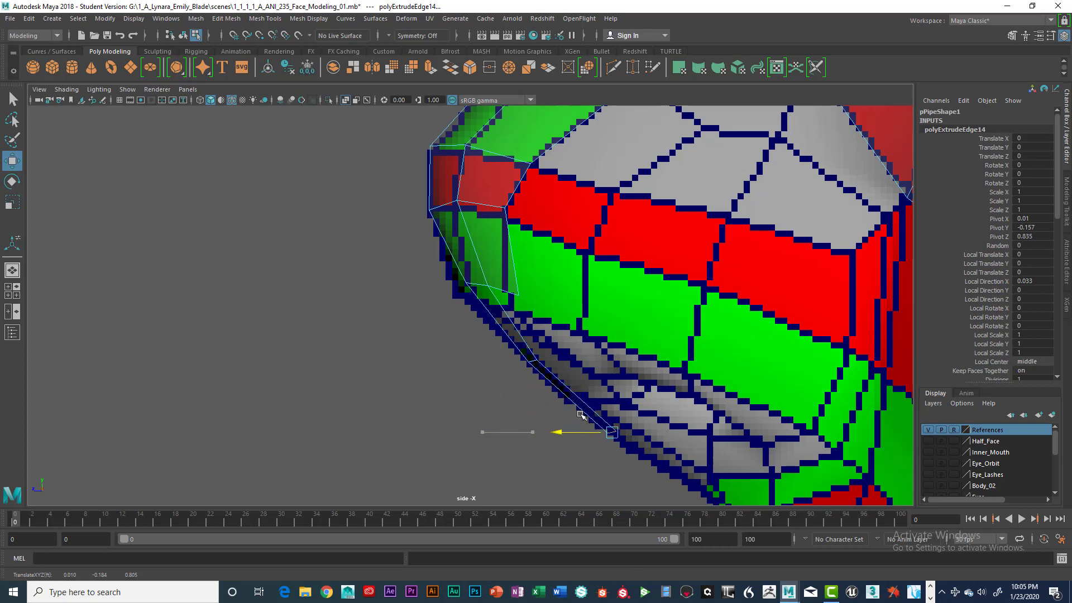
{"action": "left_click_drag", "start_coordinate": [614, 382], "coordinate": [617, 365]}
{"action": "left_click_drag", "start_coordinate": [591, 419], "coordinate": [582, 420]}
Step: In the front view, move the vertices of the strip's last two rows to match the reference topology under the nose
{"action": "key", "text": "space"}
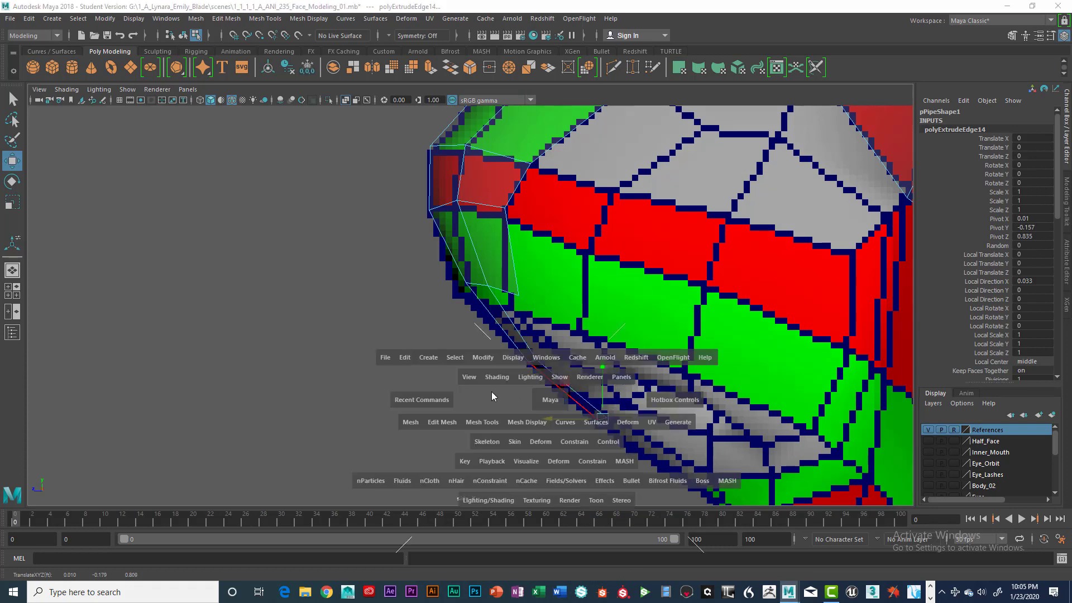
{"action": "key", "text": "space"}
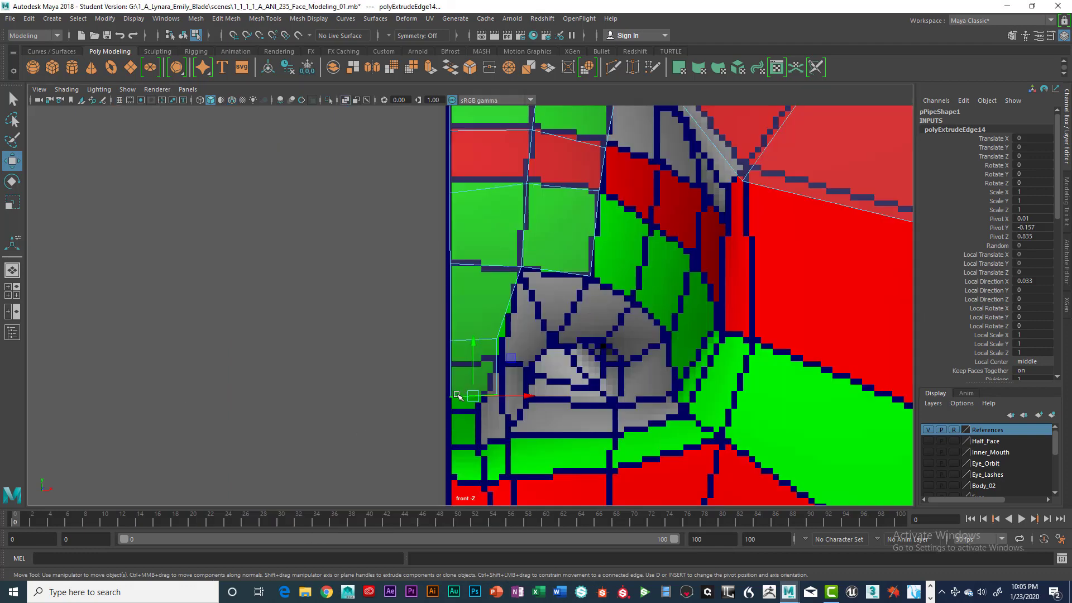
{"action": "right_click_drag", "start_coordinate": [456, 395], "coordinate": [404, 270]}
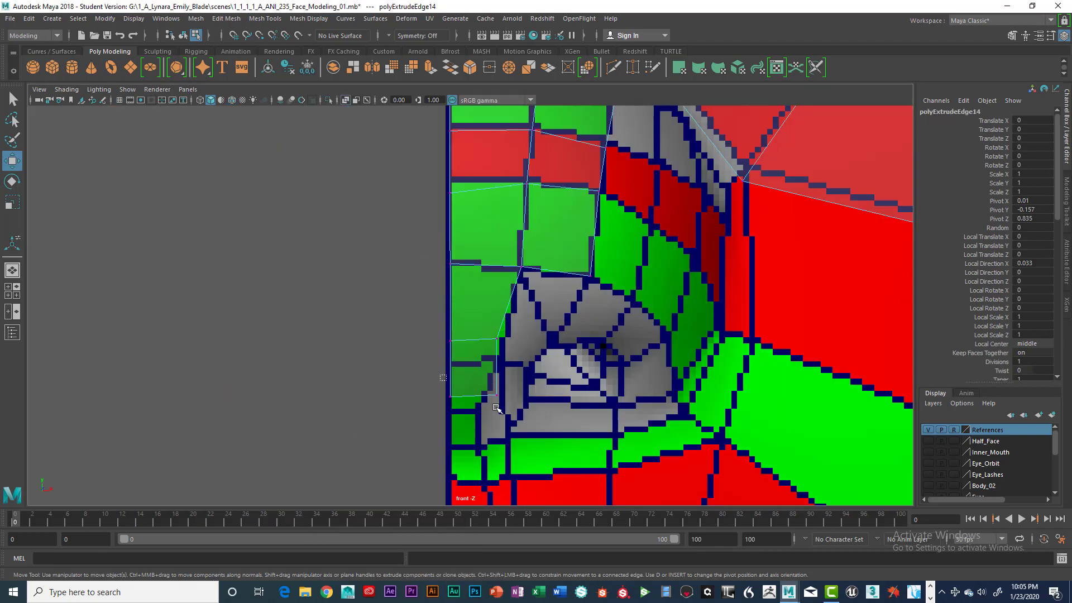
{"action": "mouse_move", "coordinate": [496, 408]}
{"action": "left_mouse_down"}
{"action": "mouse_move", "coordinate": [518, 417]}
{"action": "mouse_move", "coordinate": [470, 398]}
{"action": "mouse_move", "coordinate": [470, 410]}
{"action": "mouse_move", "coordinate": [509, 399]}
{"action": "left_mouse_up"}
{"action": "left_click_drag", "start_coordinate": [495, 409], "coordinate": [480, 412]}
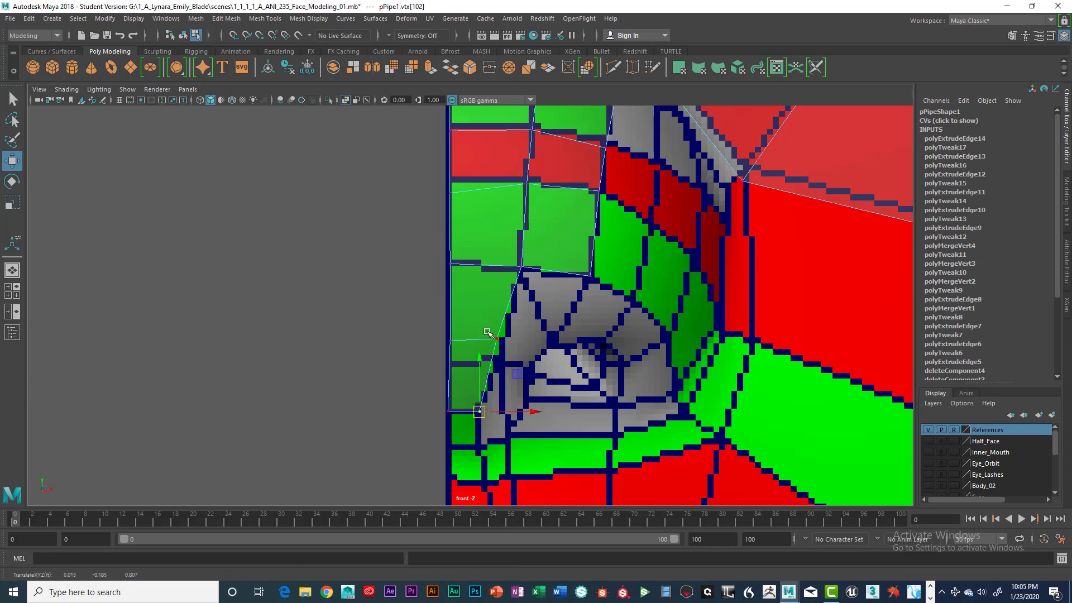
{"action": "left_click_drag", "start_coordinate": [487, 332], "coordinate": [459, 350]}
{"action": "left_click_drag", "start_coordinate": [450, 341], "coordinate": [506, 360]}
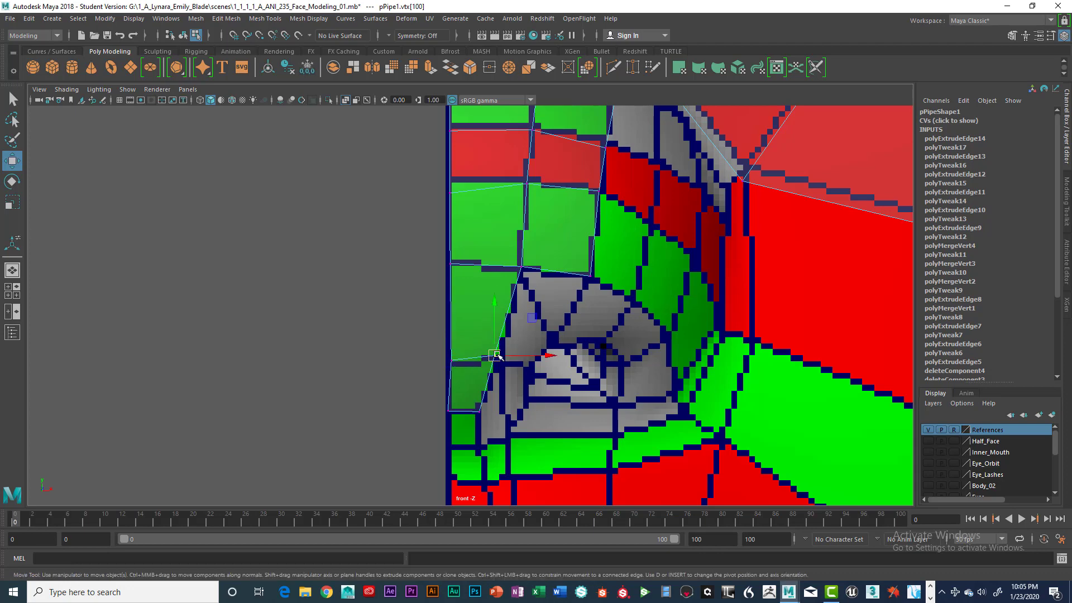
Step: Select the strip's four lowest vertices in the side view and nudge them onto the nose's underside profile
{"action": "key", "text": "space"}
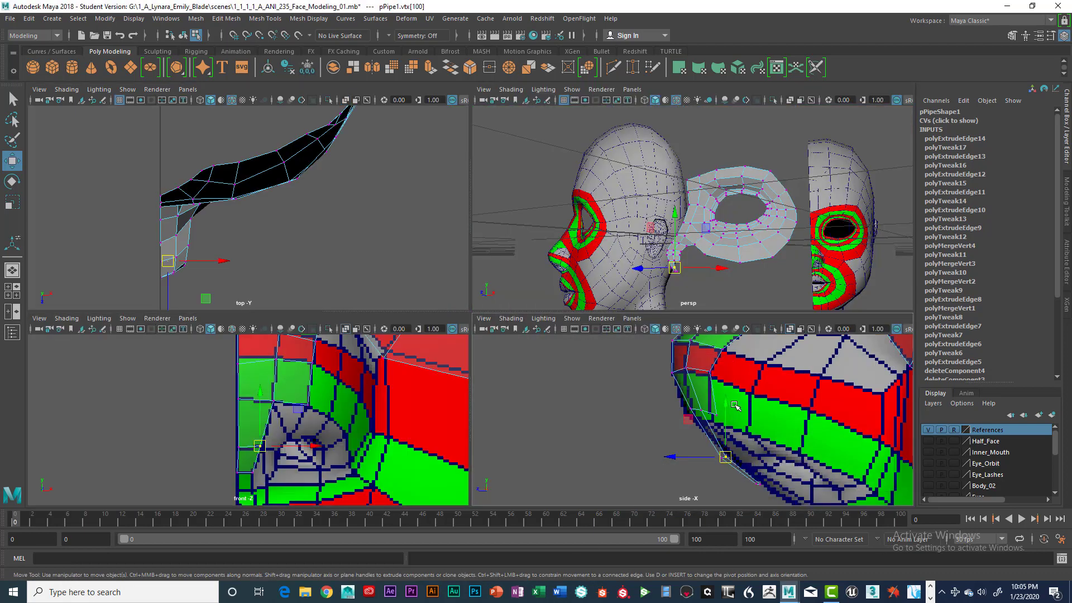
{"action": "key", "text": "space"}
{"action": "left_click_drag", "start_coordinate": [510, 358], "coordinate": [630, 458]}
{"action": "left_click_drag", "start_coordinate": [568, 405], "coordinate": [569, 401]}
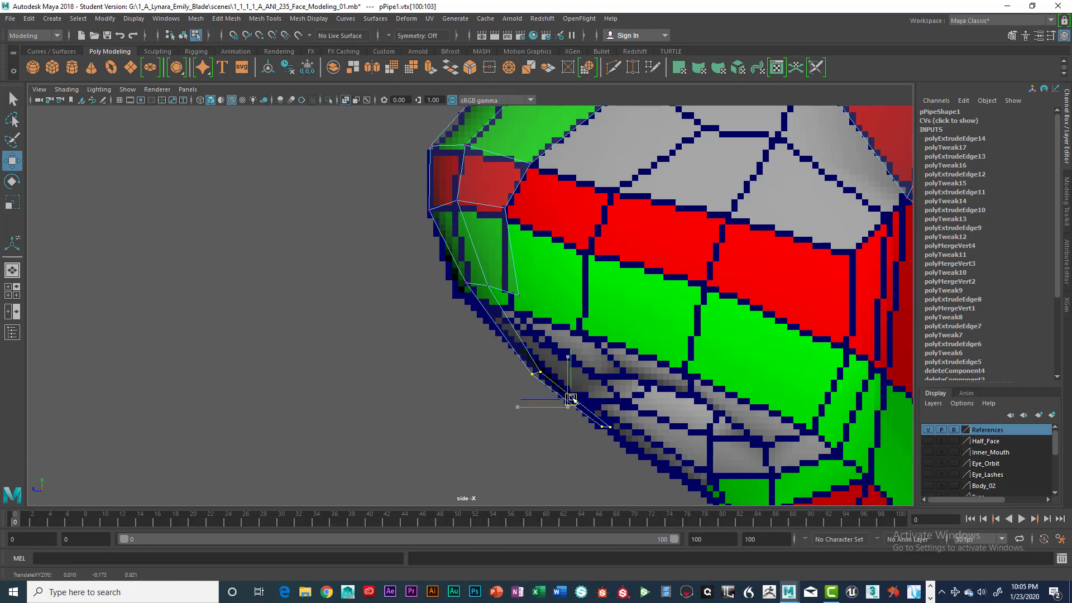
Step: In the front view, lower the four selected vertices to line up with the reference edges
{"action": "key", "text": "space"}
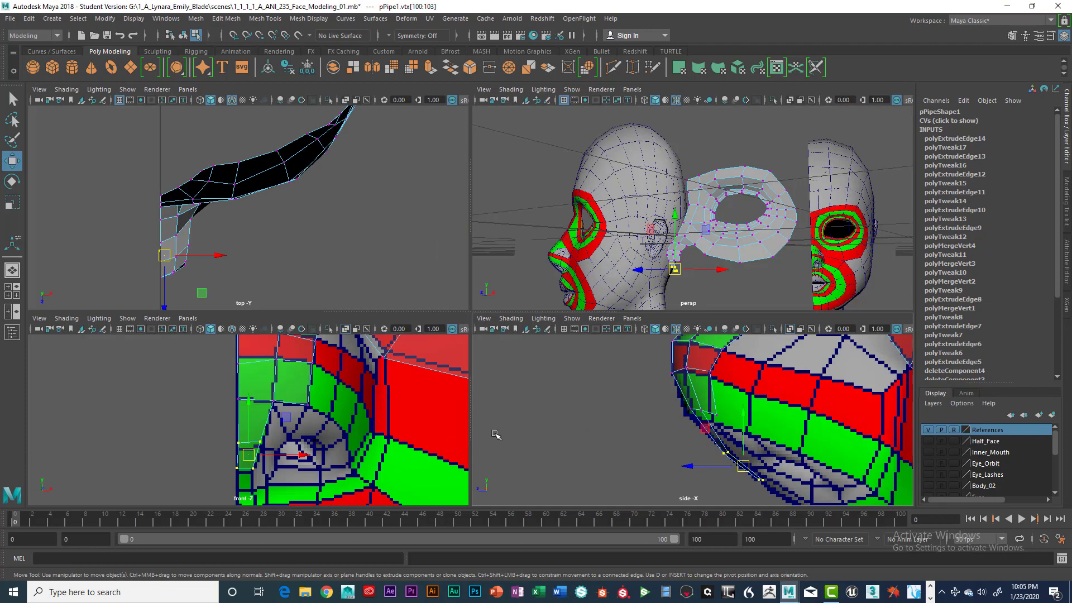
{"action": "key", "text": "space"}
{"action": "key", "text": "space"}
{"action": "scroll", "coordinate": [327, 423], "scroll_direction": "up", "scroll_amount": 2}
{"action": "key", "text": "space"}
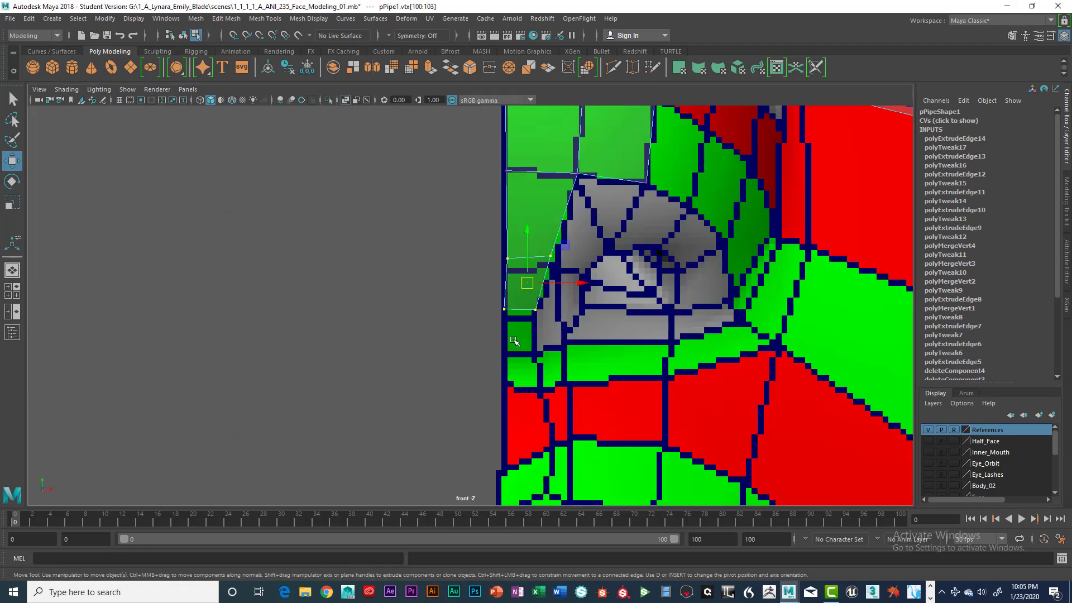
{"action": "left_click_drag", "start_coordinate": [524, 246], "coordinate": [523, 256]}
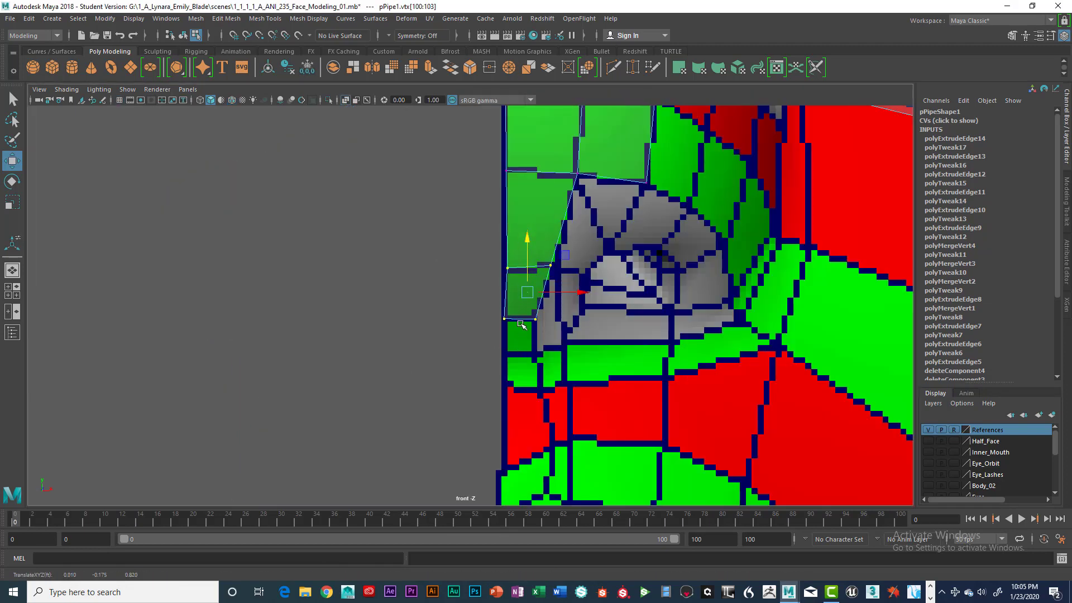
Step: Extrude the strip's bottom edge downward by one reference face and push it back onto the nose's side profile
{"action": "right_click_drag", "start_coordinate": [520, 319], "coordinate": [505, 238]}
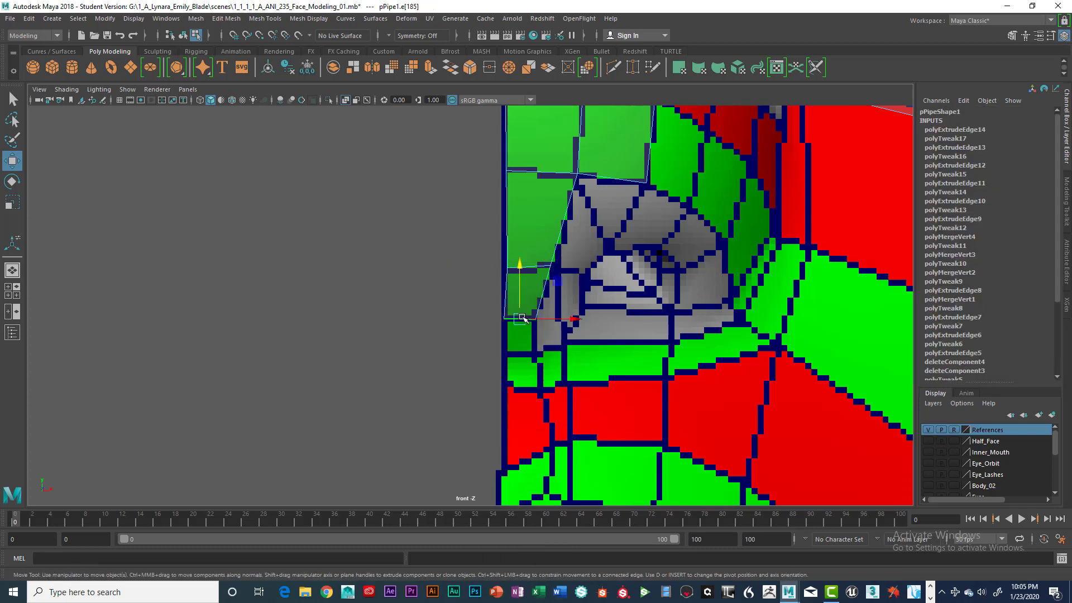
{"action": "key", "text": "ctrl+e"}
{"action": "key", "text": "w"}
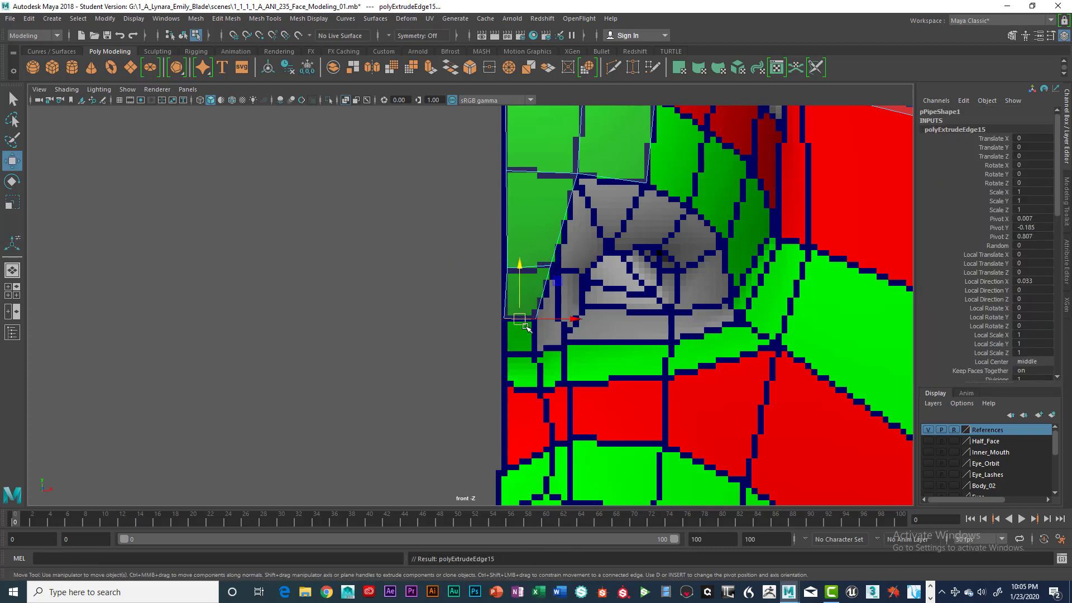
{"action": "left_click_drag", "start_coordinate": [521, 274], "coordinate": [521, 305]}
{"action": "key", "text": "space"}
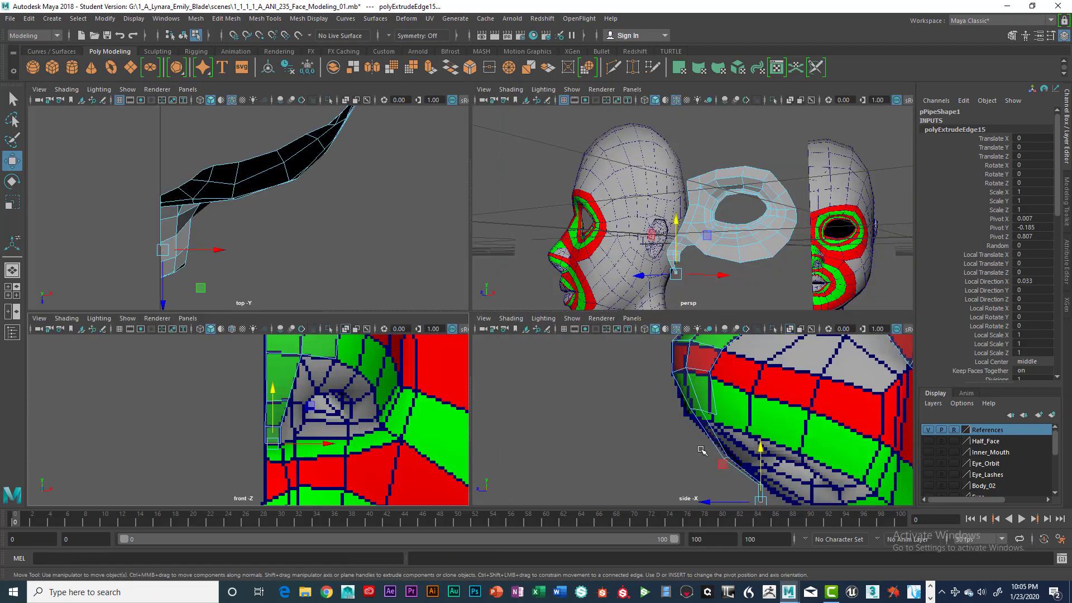
{"action": "key", "text": "space"}
{"action": "scroll", "coordinate": [564, 371], "scroll_direction": "up", "scroll_amount": 3}
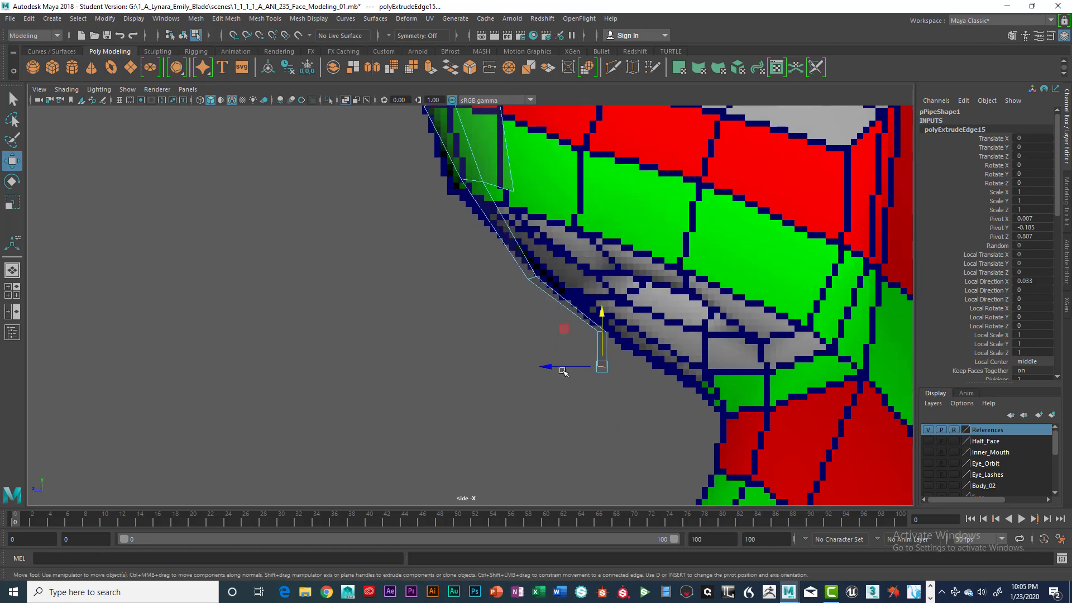
{"action": "left_click_drag", "start_coordinate": [555, 367], "coordinate": [625, 362]}
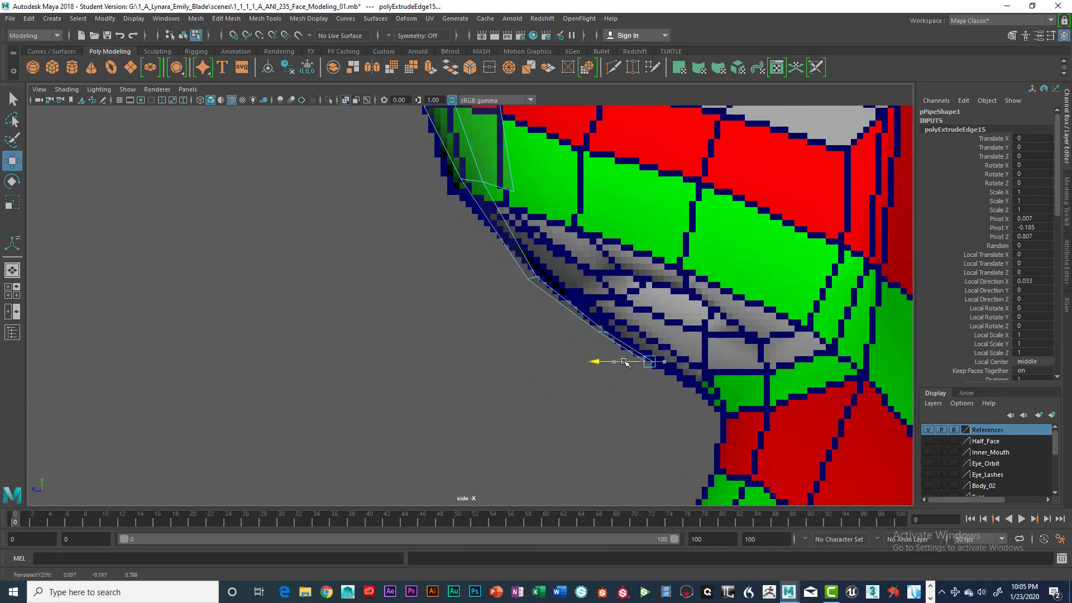
Step: Extrude the newest bottom edge down to the base of the nose and align it with the reference in the side view
{"action": "key", "text": "space"}
{"action": "key", "text": "space"}
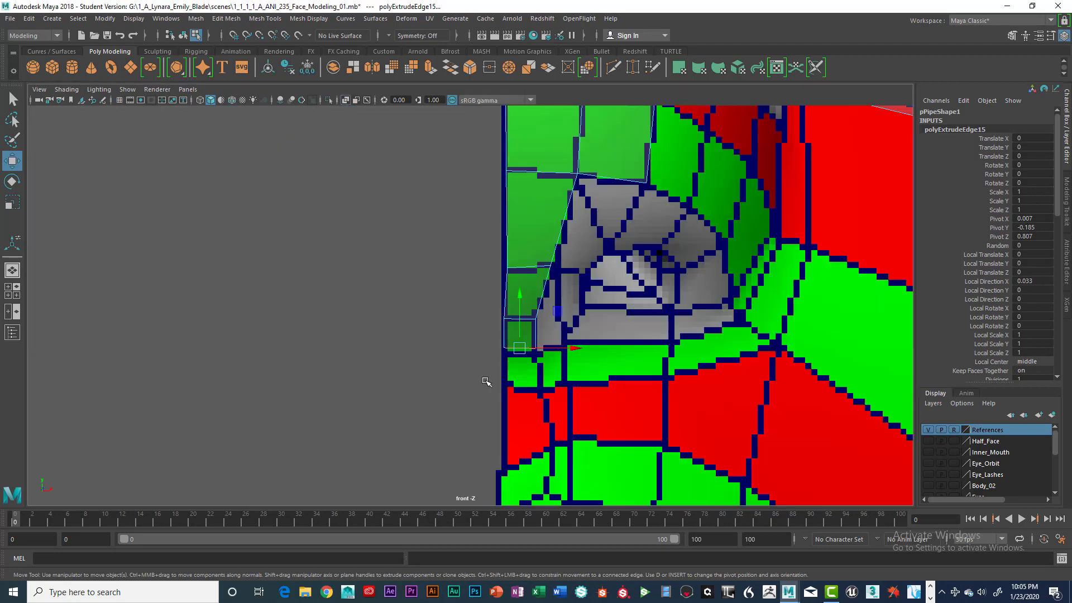
{"action": "right_click_drag", "start_coordinate": [485, 381], "coordinate": [488, 376], "text": "shift"}
{"action": "left_click_drag", "start_coordinate": [525, 301], "coordinate": [523, 340]}
{"action": "key", "text": "space"}
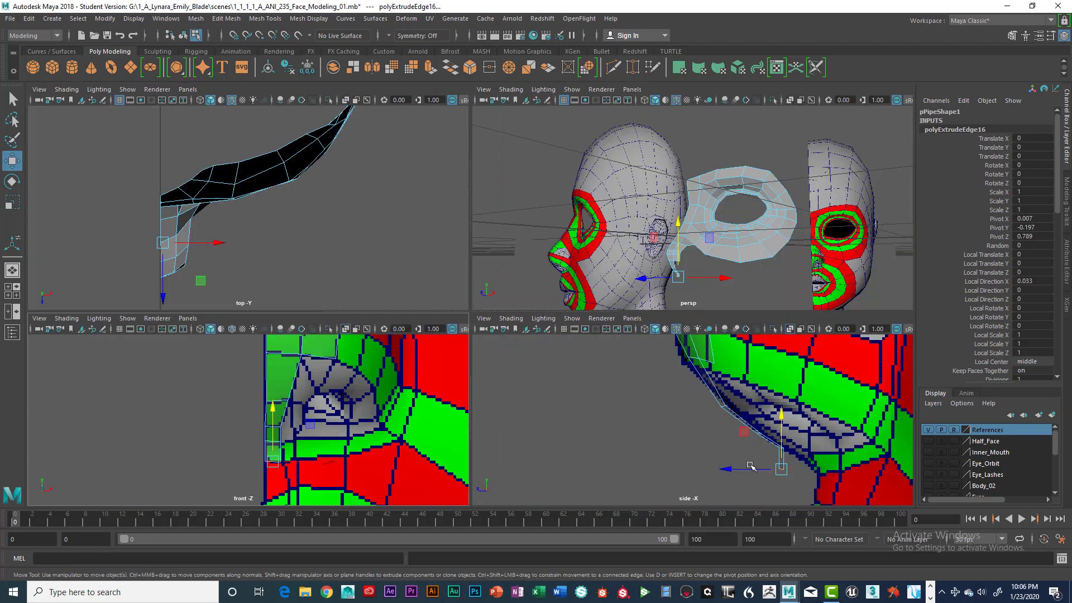
{"action": "key", "text": "space"}
{"action": "mouse_move", "coordinate": [659, 407]}
{"action": "left_mouse_down"}
{"action": "mouse_move", "coordinate": [647, 410]}
{"action": "mouse_move", "coordinate": [673, 405]}
{"action": "left_mouse_up"}
Step: Examine the reference loops between the nose base and the mouth in the front view
{"action": "key", "text": "space"}
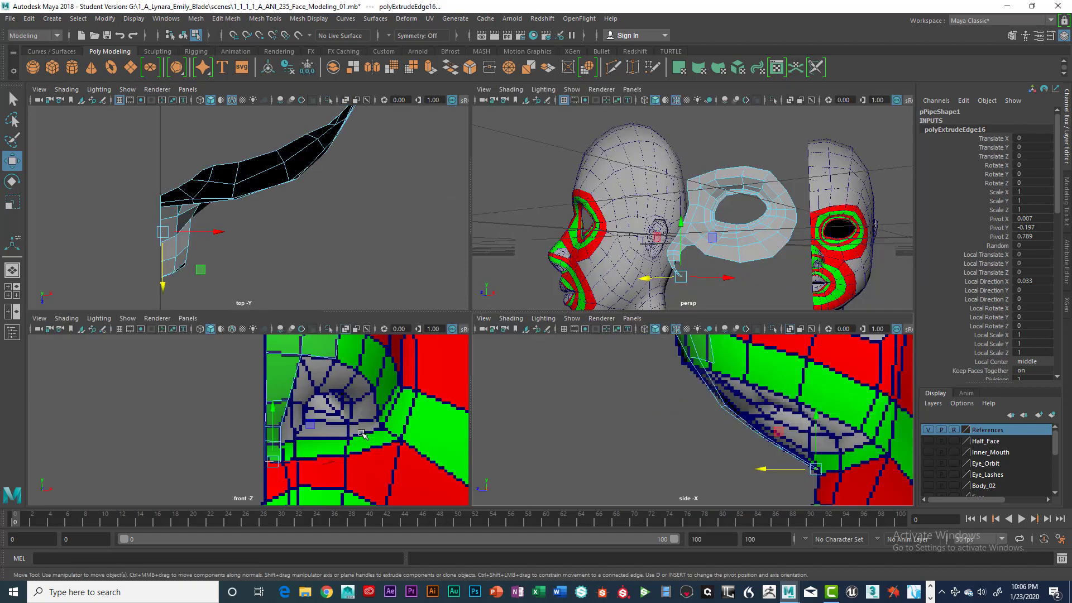
{"action": "key", "text": "space"}
{"action": "scroll", "coordinate": [582, 428], "scroll_direction": "down", "scroll_amount": 5}
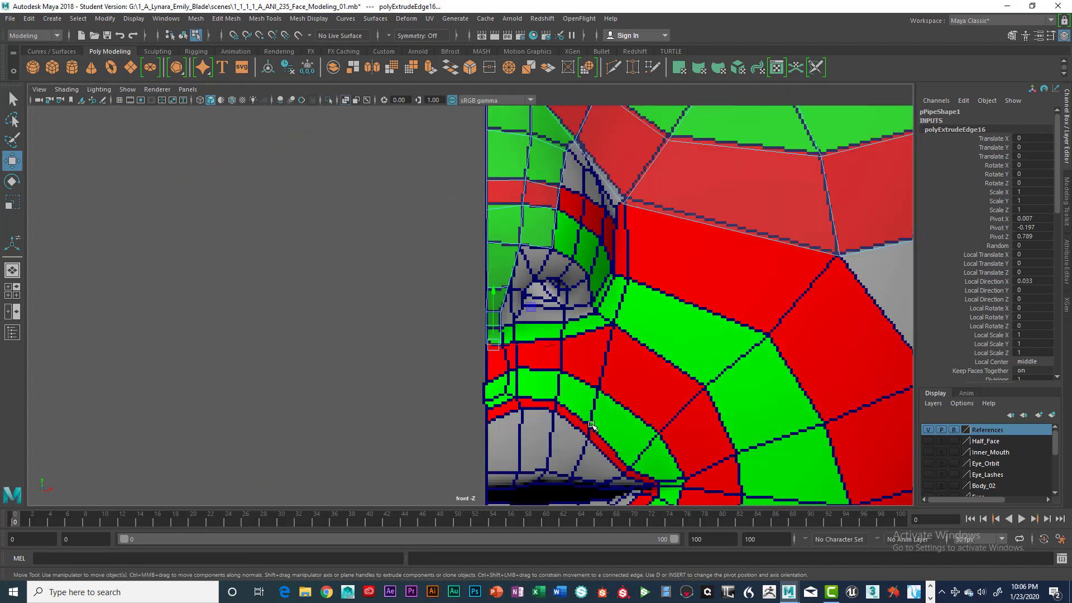
{"action": "scroll", "coordinate": [584, 386], "scroll_direction": "down", "scroll_amount": 3}
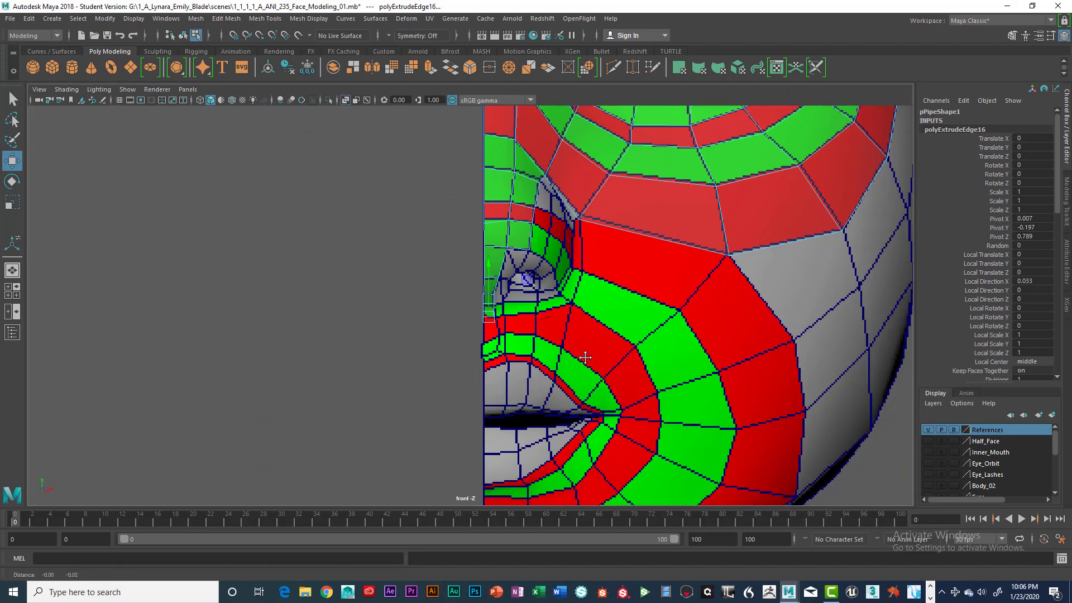
{"action": "scroll", "coordinate": [584, 374], "scroll_direction": "up", "scroll_amount": 8}
{"action": "scroll", "coordinate": [560, 369], "scroll_direction": "up", "scroll_amount": 5}
{"action": "middle_click_drag", "start_coordinate": [586, 367], "coordinate": [527, 393], "text": "alt"}
{"action": "scroll", "coordinate": [544, 373], "scroll_direction": "down", "scroll_amount": 3}
{"action": "scroll", "coordinate": [526, 393], "scroll_direction": "up", "scroll_amount": 2}
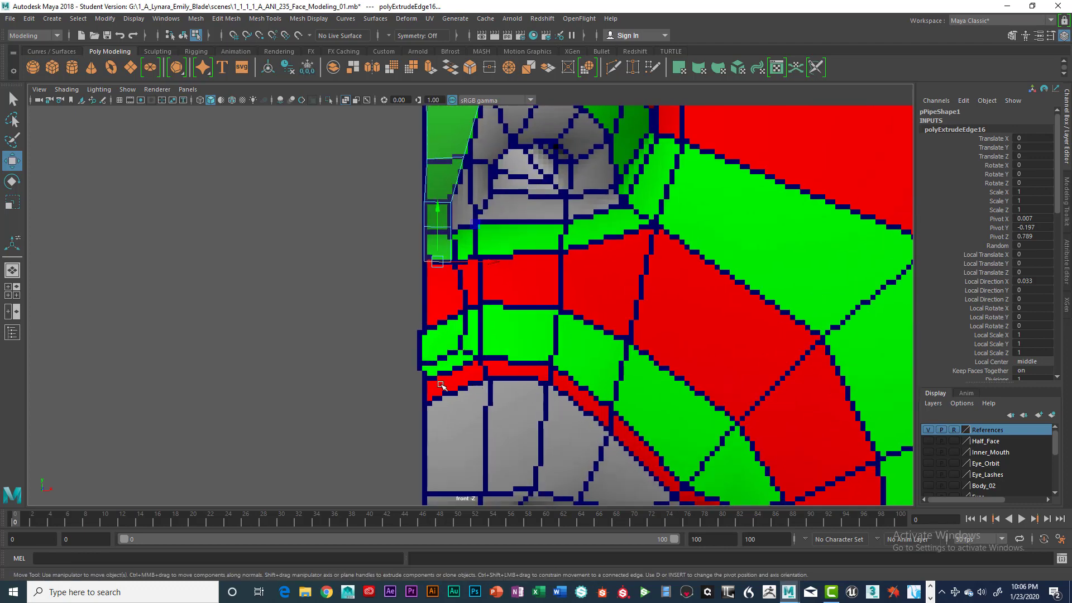
{"action": "scroll", "coordinate": [553, 378], "scroll_direction": "down", "scroll_amount": 4}
{"action": "scroll", "coordinate": [570, 374], "scroll_direction": "up", "scroll_amount": 4}
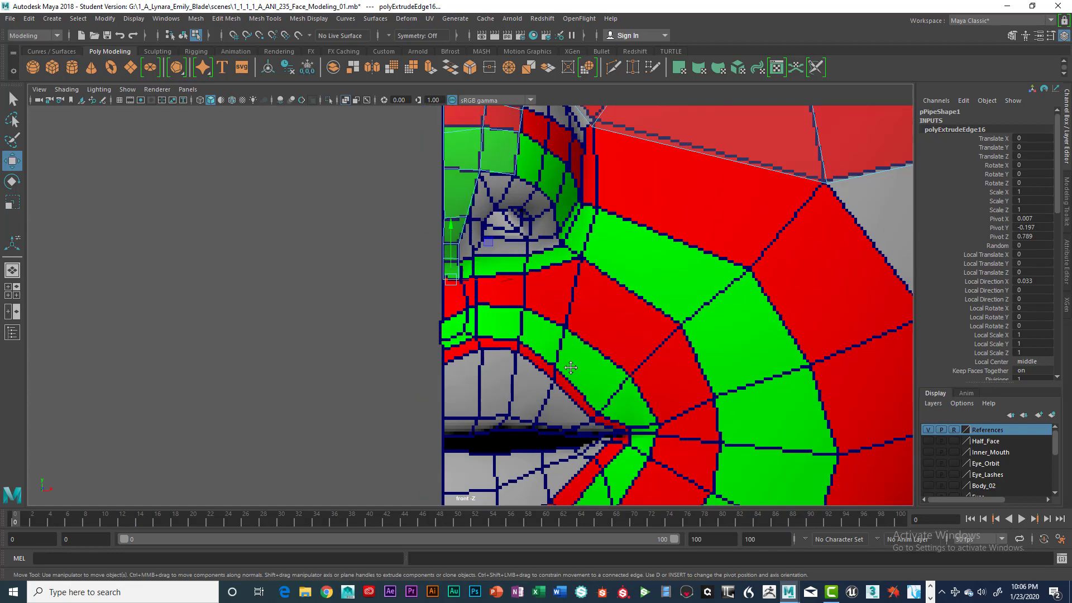
{"action": "middle_click_drag", "start_coordinate": [571, 367], "coordinate": [578, 335], "text": "alt"}
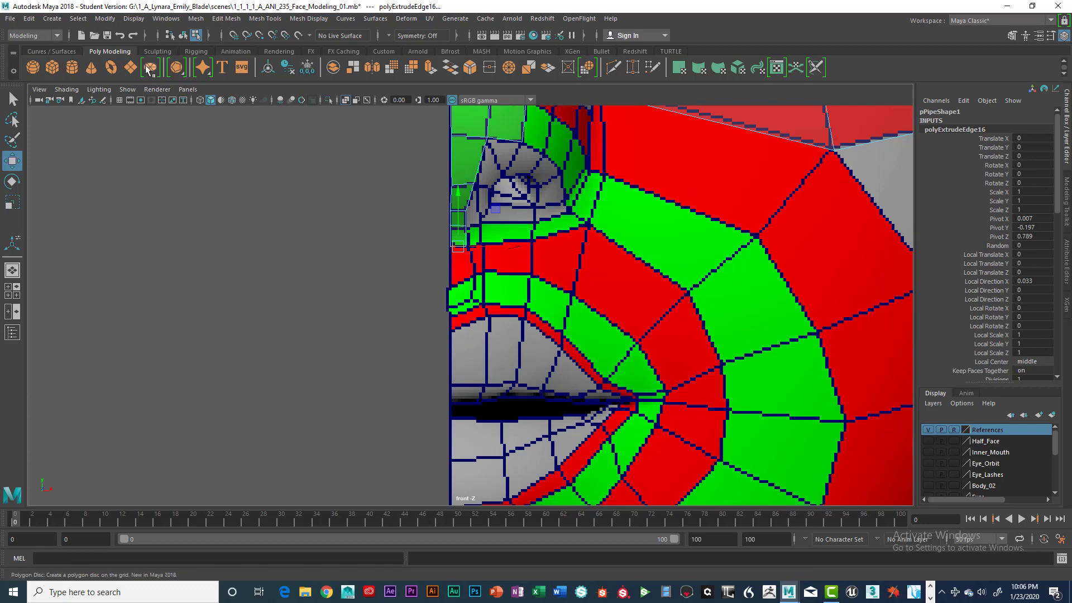
Step: Create a polygon plane as the starting piece for a new part of the face
{"action": "left_click", "coordinate": [130, 67]}
{"action": "scroll", "coordinate": [557, 309], "scroll_direction": "down", "scroll_amount": 8}
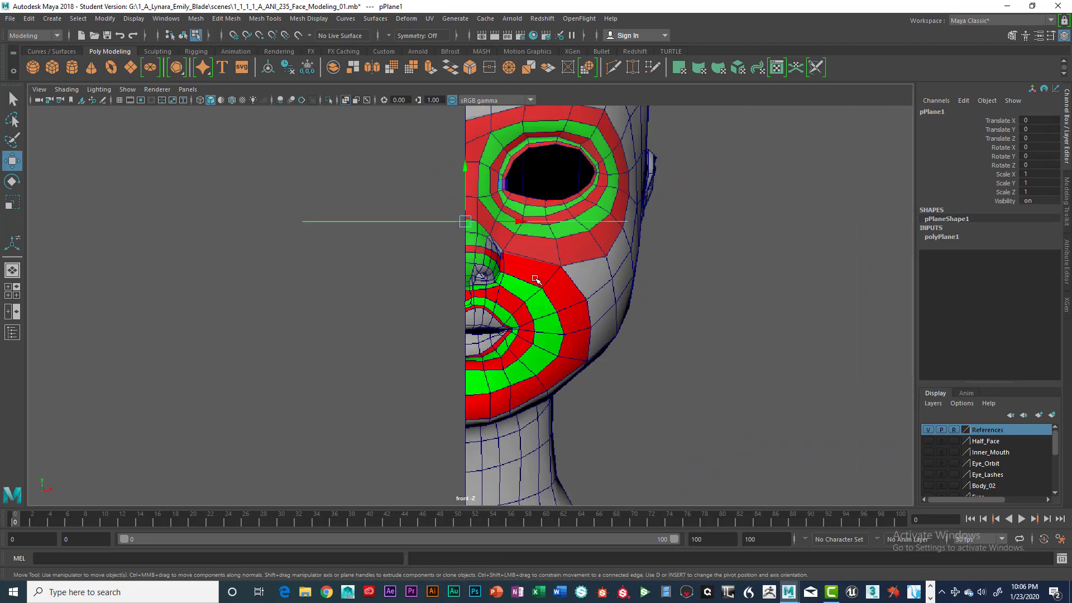
Step: Rotate the new plane upright to face the front view, with Rotate X set to 90
{"action": "key", "text": "e"}
{"action": "left_click_drag", "start_coordinate": [469, 187], "coordinate": [463, 270]}
{"action": "left_click", "coordinate": [1039, 147]}
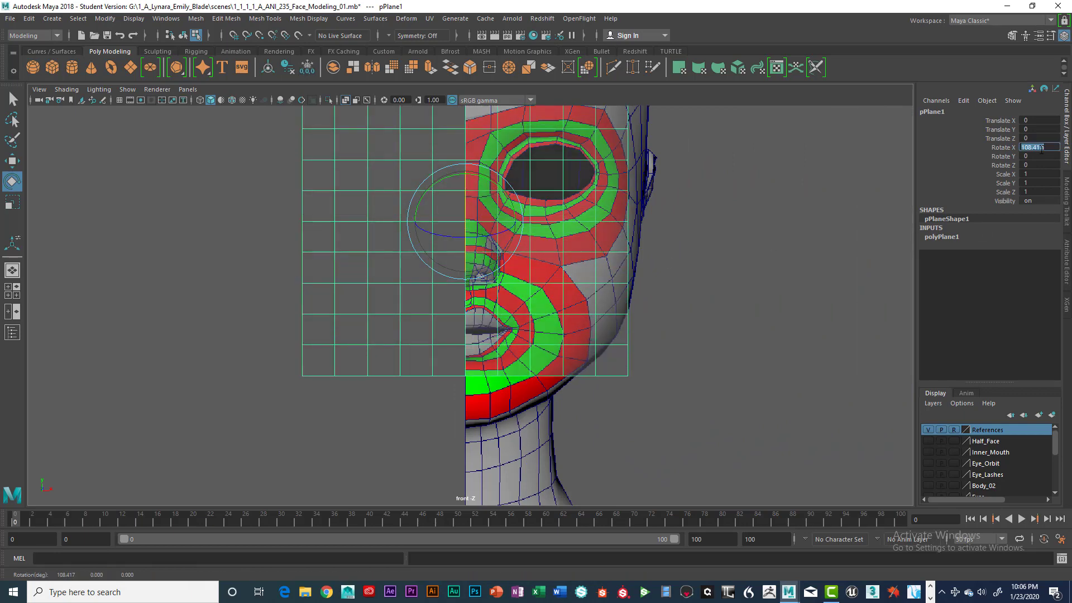
{"action": "type", "text": "90"}
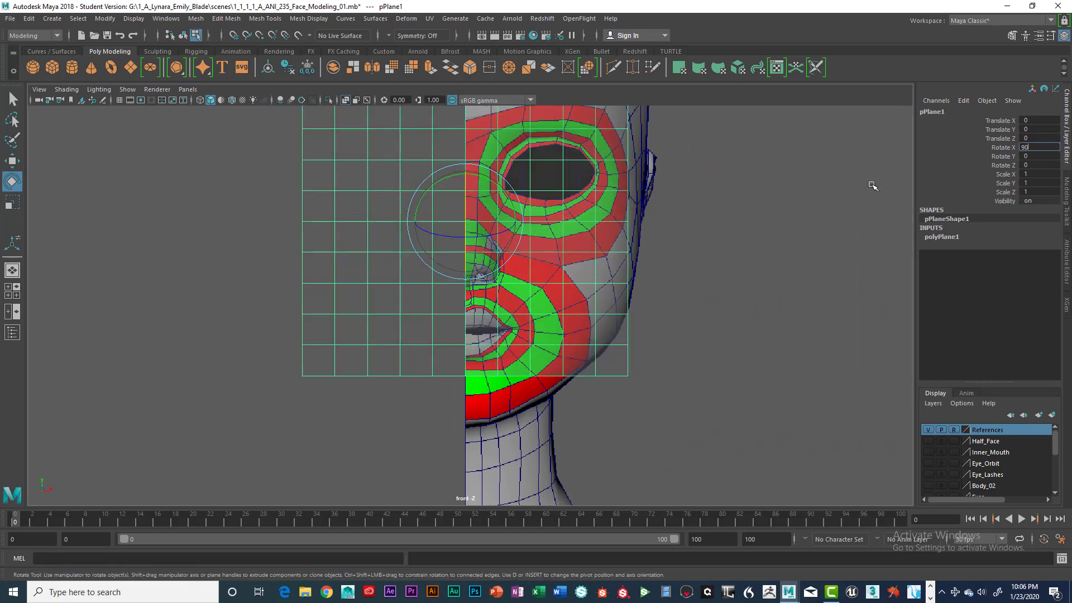
{"action": "key", "text": "Return"}
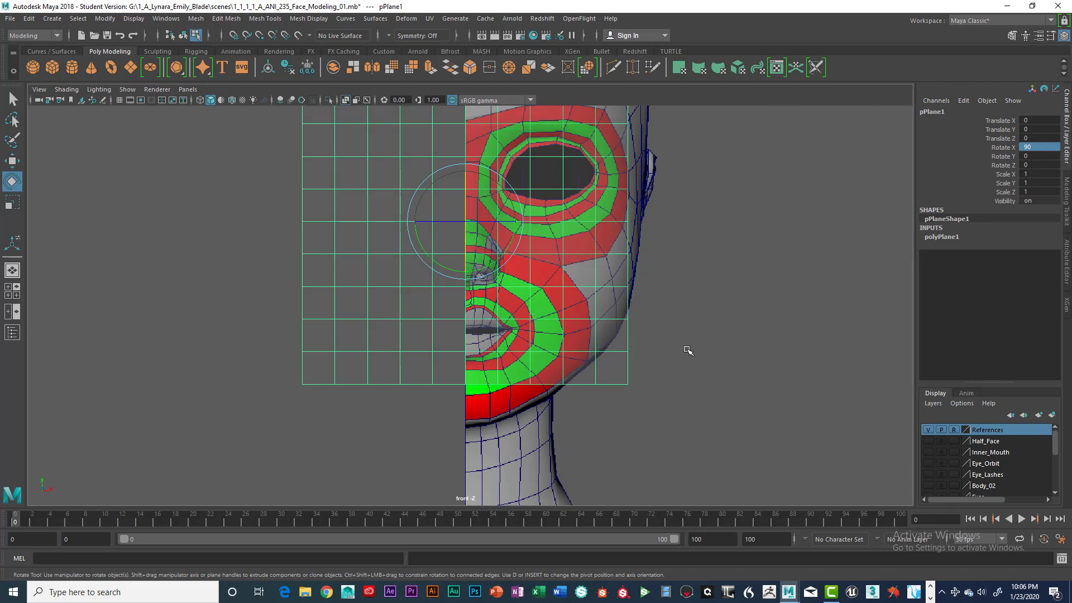
Step: Reduce the plane to a single face by setting its width and height subdivisions to 1
{"action": "left_click", "coordinate": [956, 239]}
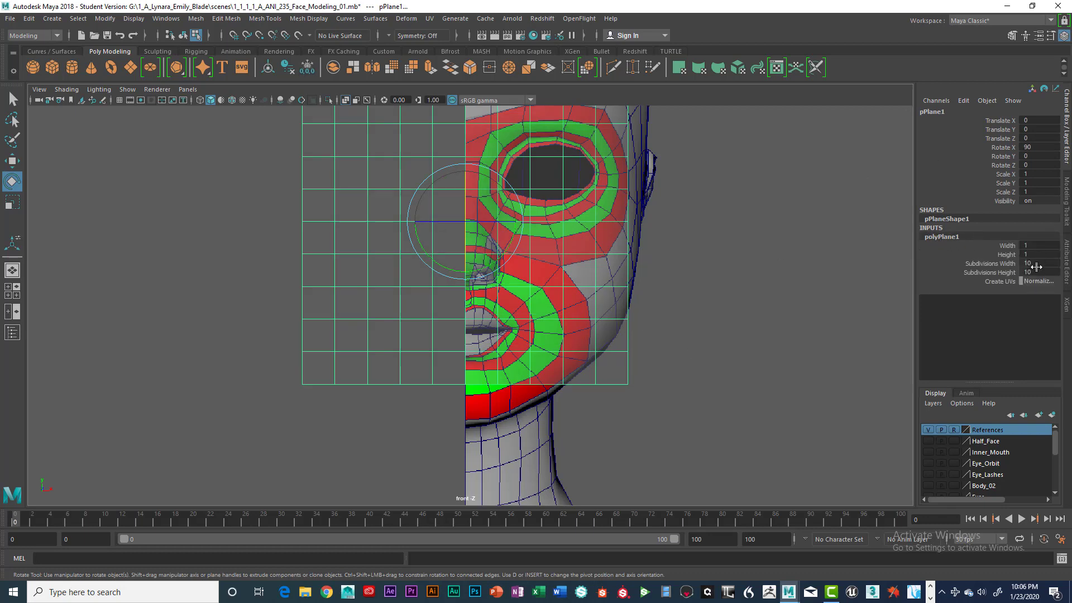
{"action": "left_click", "coordinate": [1036, 264]}
{"action": "type", "text": "0"}
{"action": "left_click", "coordinate": [1033, 271]}
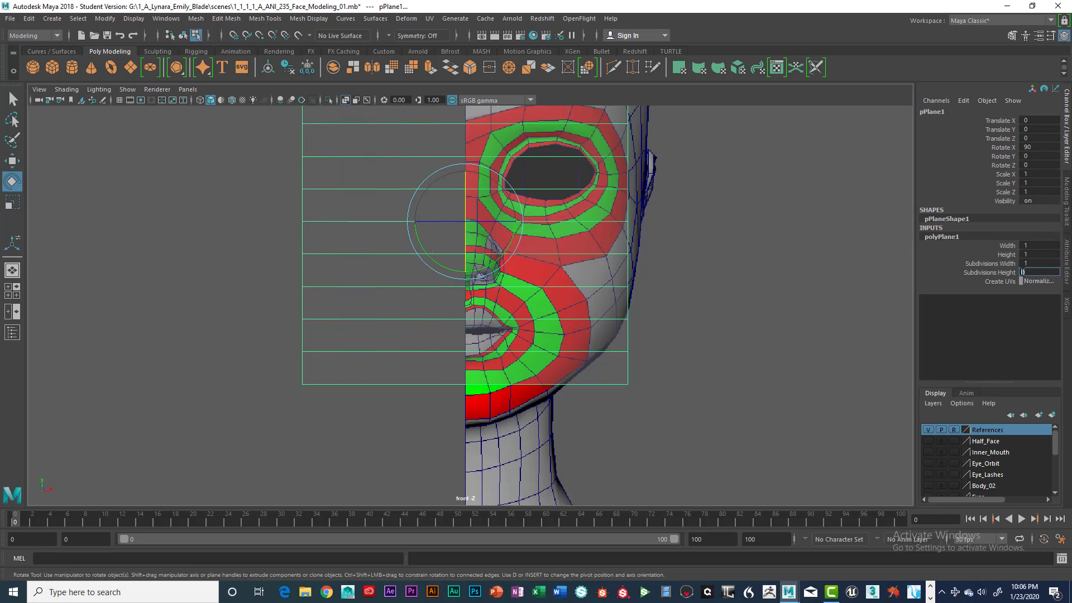
{"action": "key", "text": "Return"}
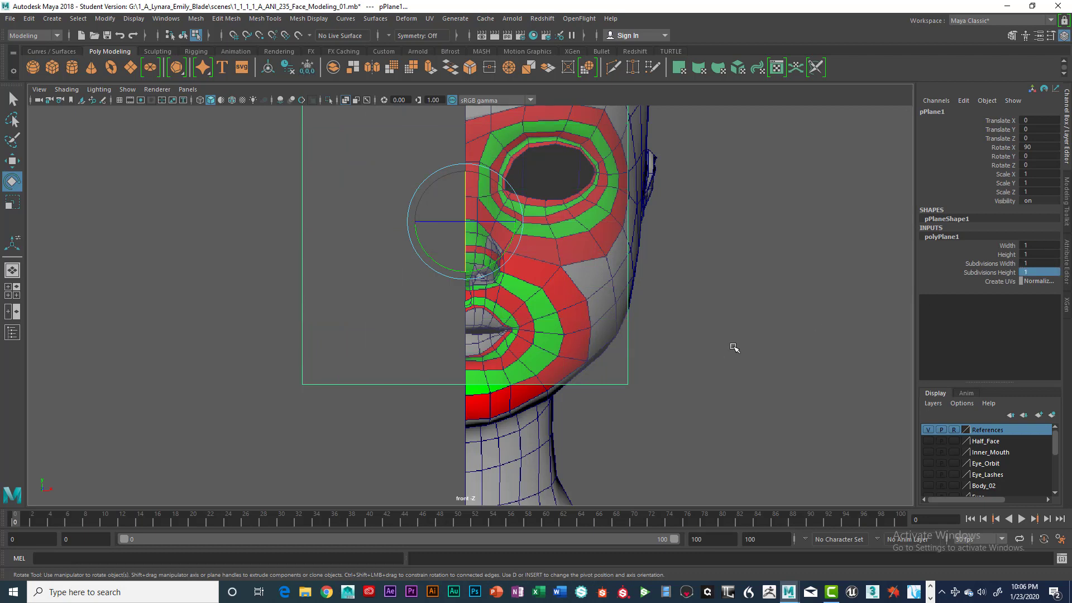
Step: Lower the plane to the mouth at about Y -0.427 and scale it down uniformly to about 0.019
{"action": "scroll", "coordinate": [579, 284], "scroll_direction": "down", "scroll_amount": 3}
{"action": "key", "text": "w"}
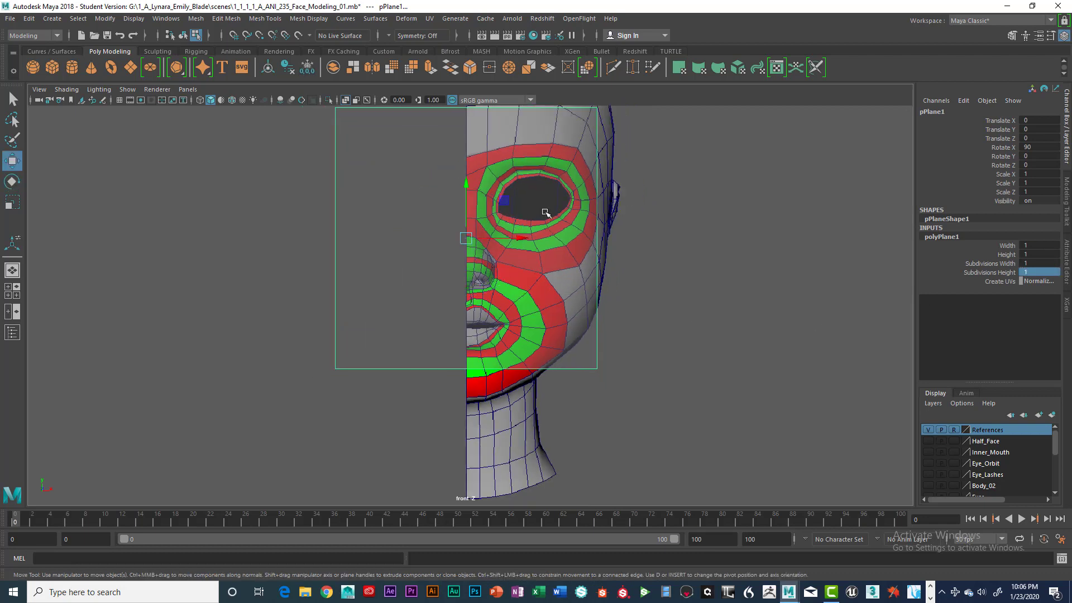
{"action": "left_click_drag", "start_coordinate": [467, 184], "coordinate": [468, 299]}
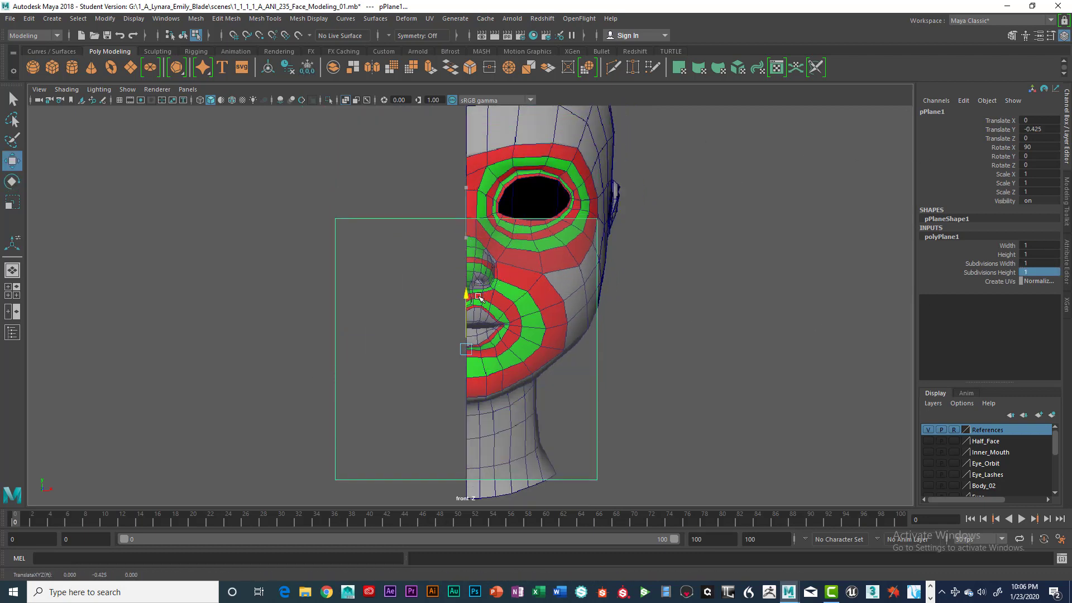
{"action": "scroll", "coordinate": [472, 307], "scroll_direction": "up", "scroll_amount": 3}
{"action": "key", "text": "r"}
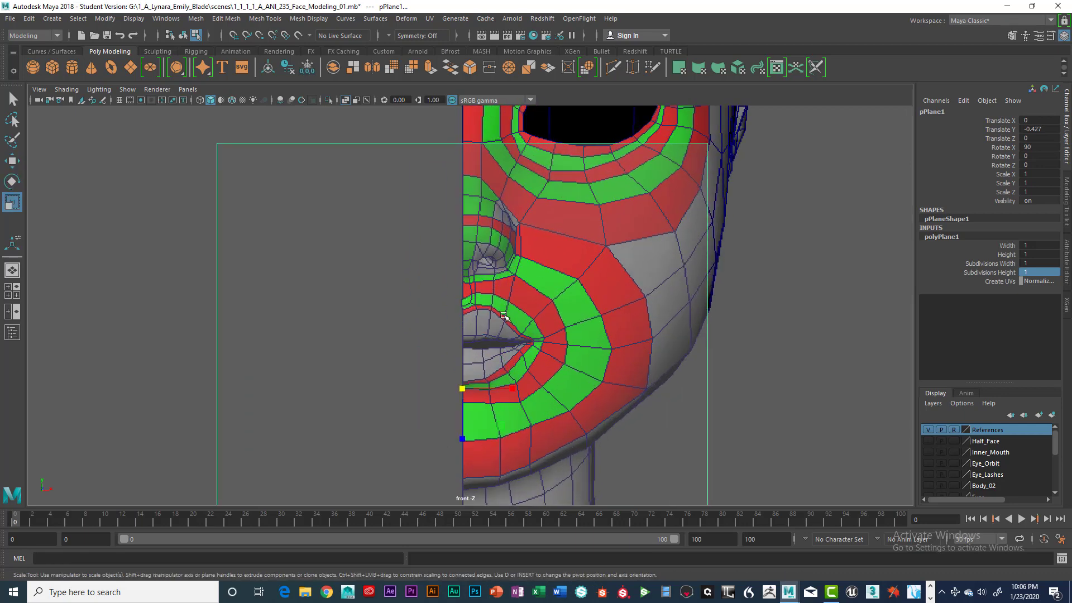
{"action": "left_click_drag", "start_coordinate": [462, 389], "coordinate": [371, 365]}
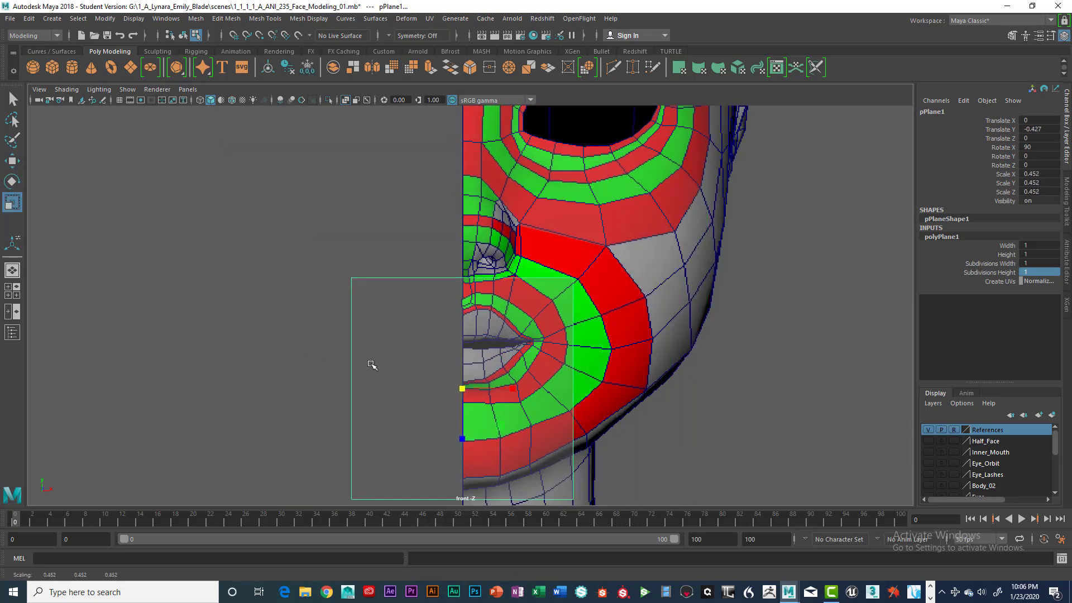
{"action": "left_click_drag", "start_coordinate": [458, 390], "coordinate": [313, 383]}
{"action": "scroll", "coordinate": [387, 363], "scroll_direction": "up", "scroll_amount": 4}
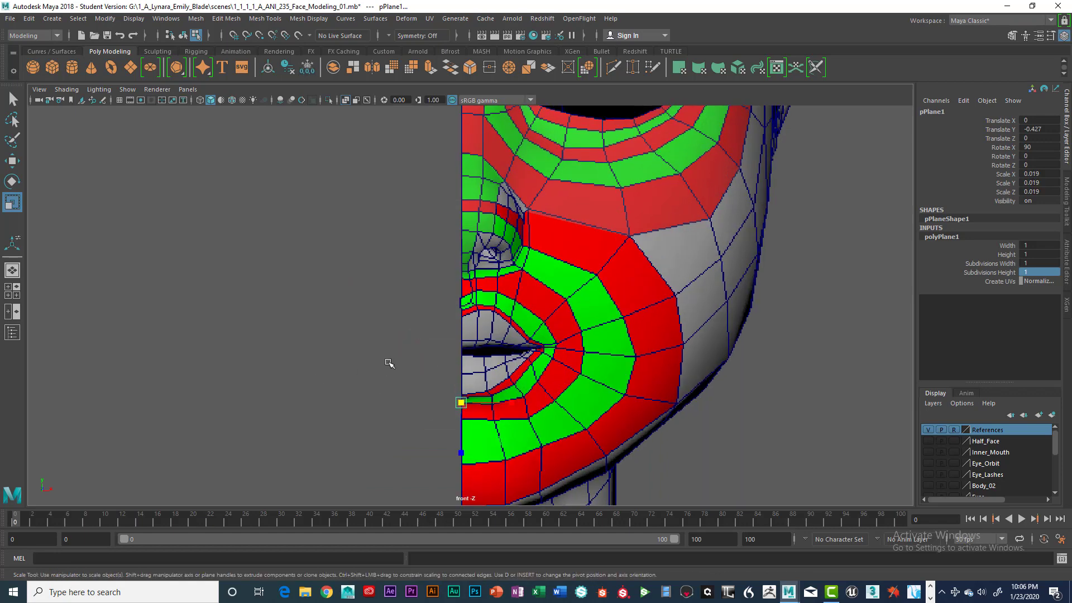
{"action": "scroll", "coordinate": [417, 311], "scroll_direction": "up", "scroll_amount": 5}
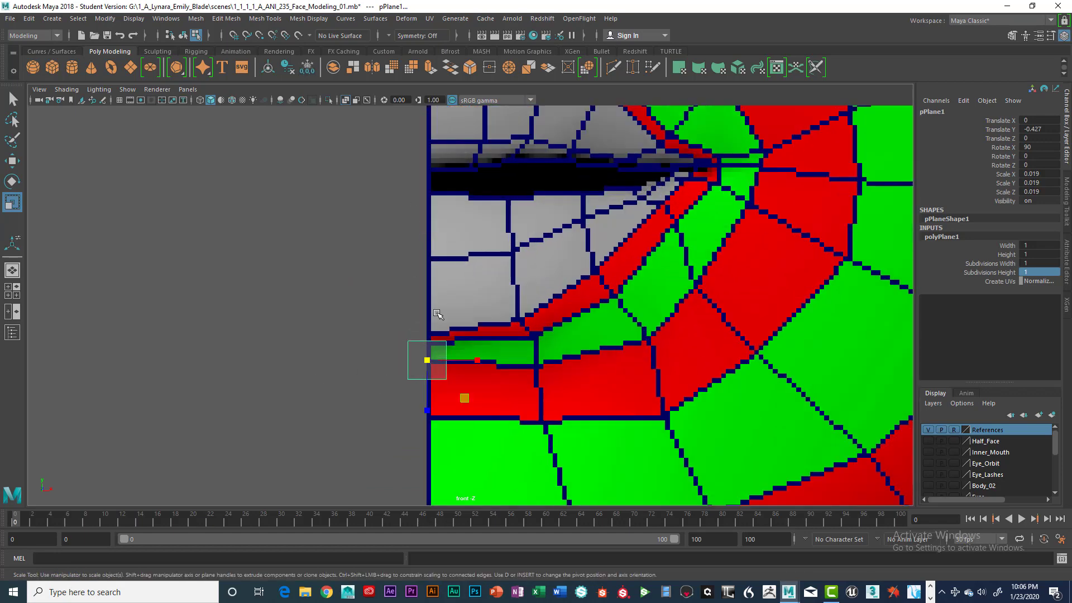
Step: Fit the plane at the centerline of the thin red lower-lip loop, at about X 0.004, Y -0.416 and scale 0.006
{"action": "key", "text": "w"}
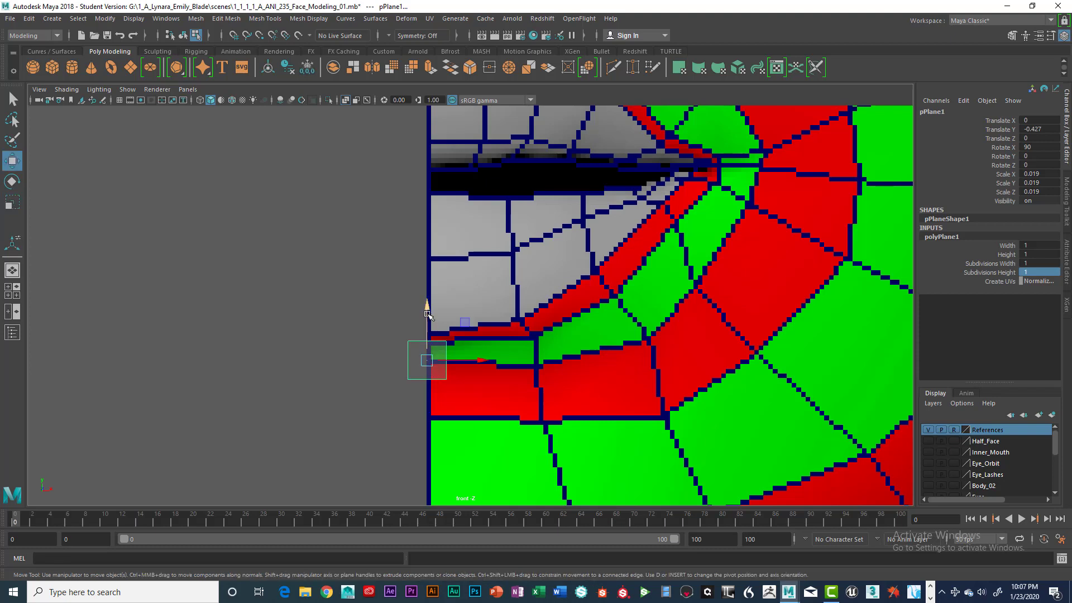
{"action": "left_click_drag", "start_coordinate": [427, 314], "coordinate": [434, 290]}
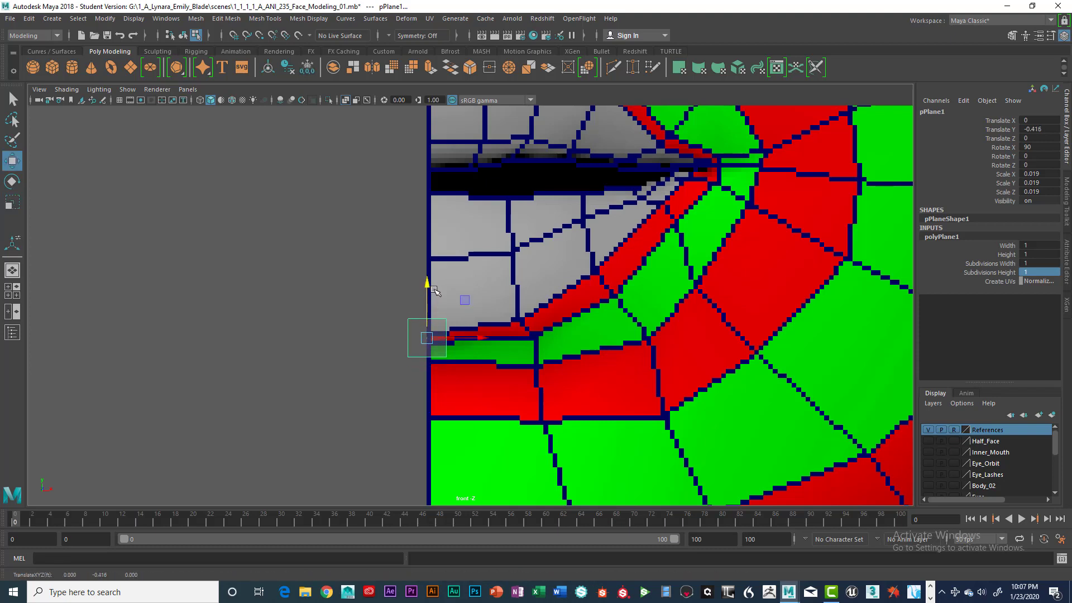
{"action": "key", "text": "e"}
{"action": "key", "text": "r"}
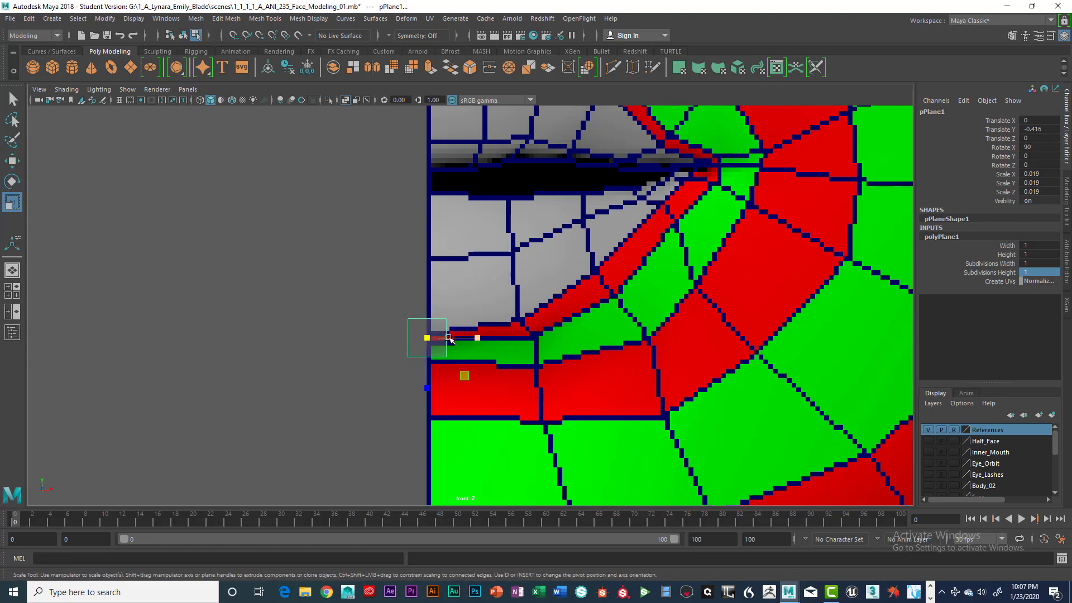
{"action": "left_click_drag", "start_coordinate": [435, 338], "coordinate": [497, 337]}
{"action": "key", "text": "w"}
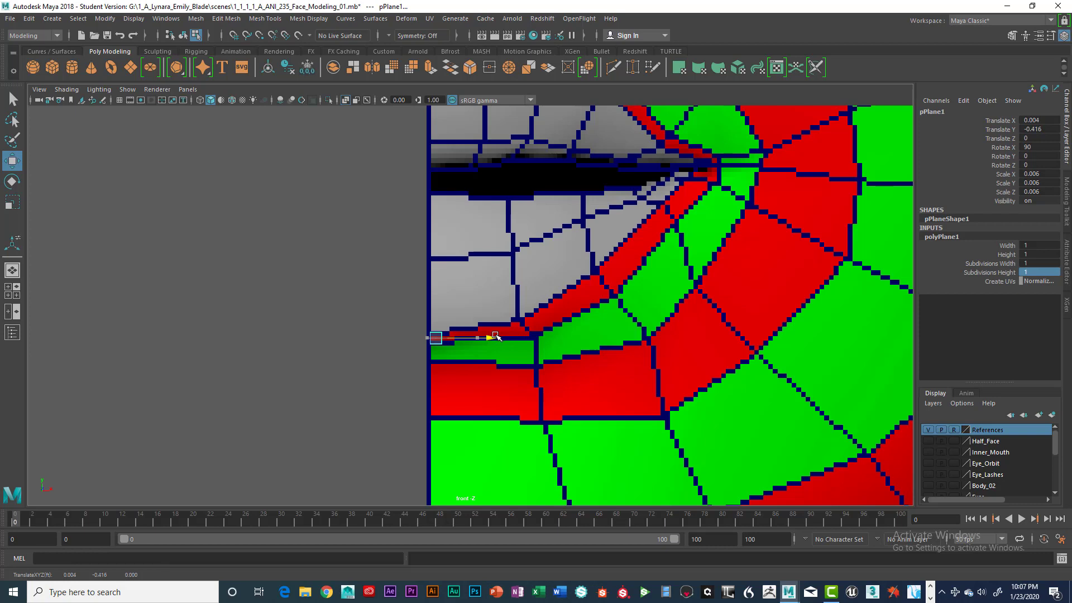
Step: Move the plane's vertices onto the corners of the first thin red reference face below the lower lip
{"action": "right_click_drag", "start_coordinate": [451, 325], "coordinate": [425, 280]}
{"action": "left_click_drag", "start_coordinate": [440, 325], "coordinate": [535, 337]}
{"action": "left_click", "coordinate": [523, 321]}
{"action": "left_click", "coordinate": [524, 336]}
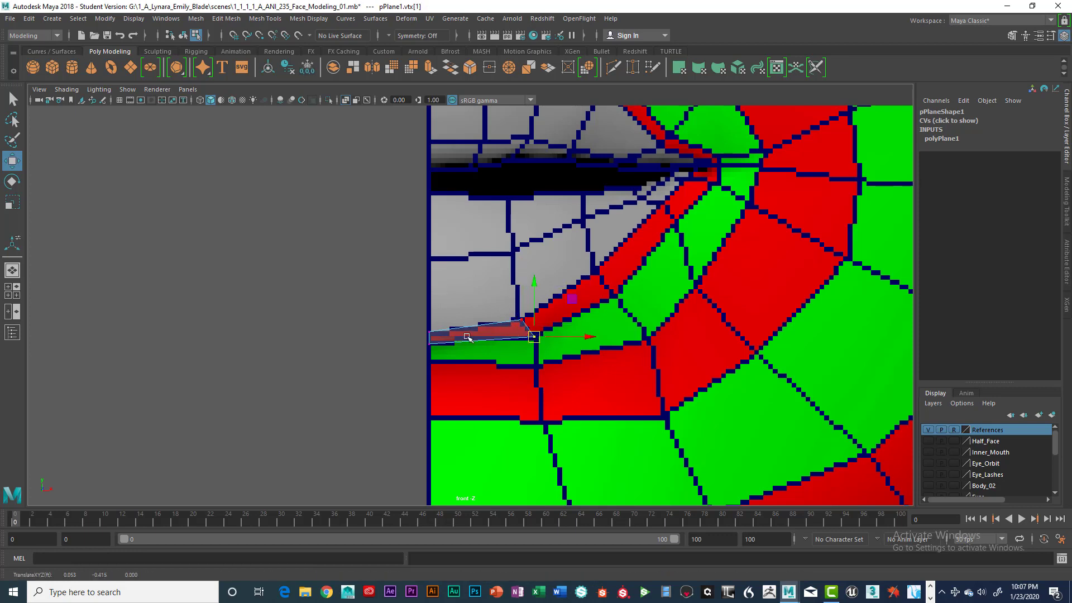
{"action": "left_click", "coordinate": [430, 332]}
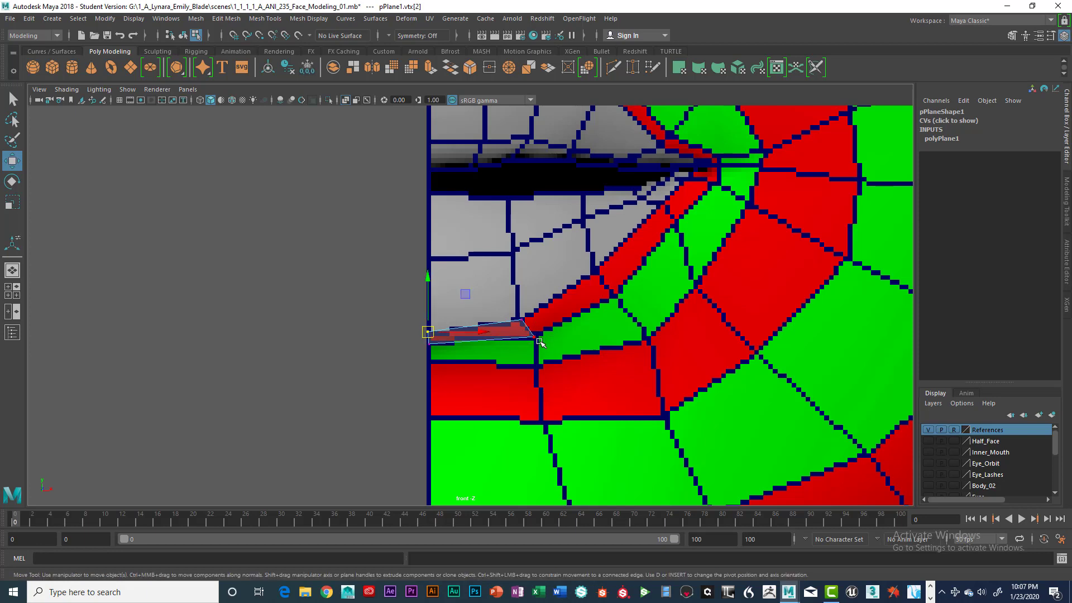
{"action": "left_click", "coordinate": [538, 339]}
Step: Duplicate the lower-lip plane as an object and move the copy up to the upper lip, at about Y -0.272
{"action": "right_click", "coordinate": [493, 332]}
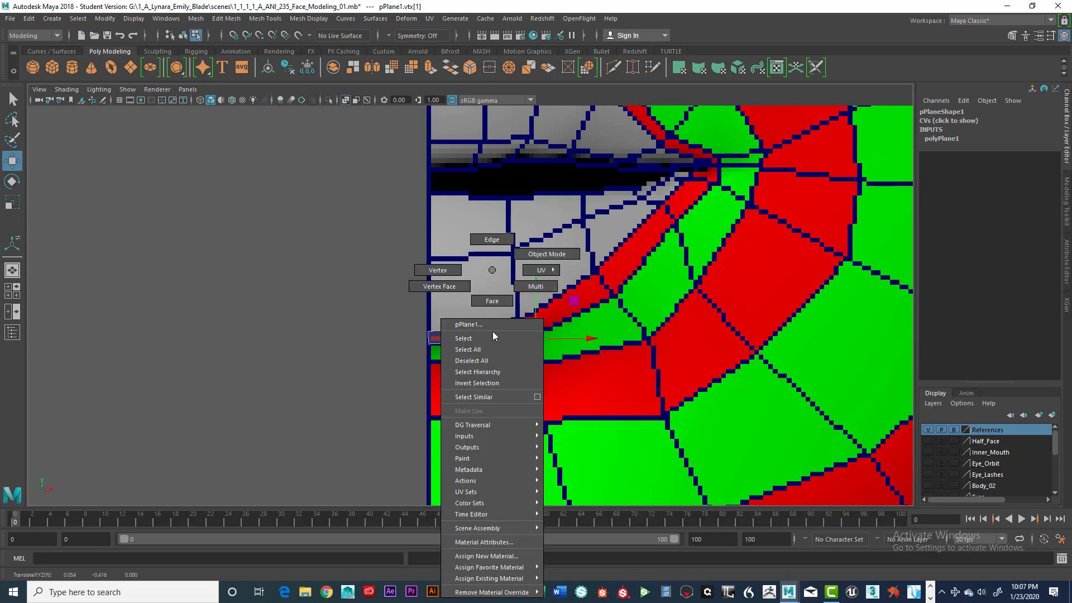
{"action": "left_click", "coordinate": [475, 340]}
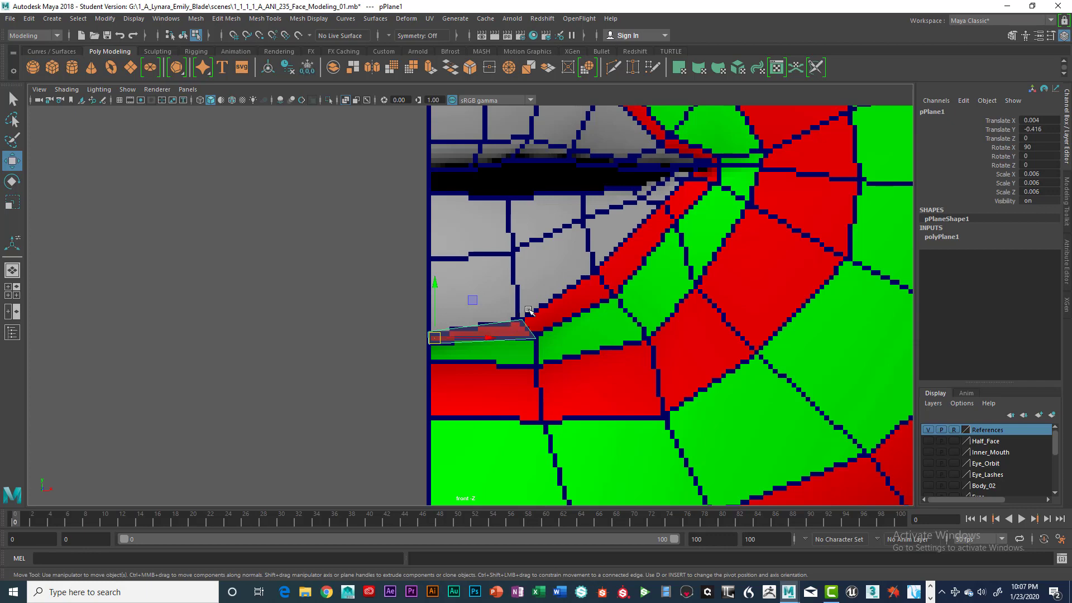
{"action": "scroll", "coordinate": [529, 310], "scroll_direction": "down", "scroll_amount": 3}
{"action": "middle_click_drag", "start_coordinate": [507, 273], "coordinate": [519, 358], "text": "alt"}
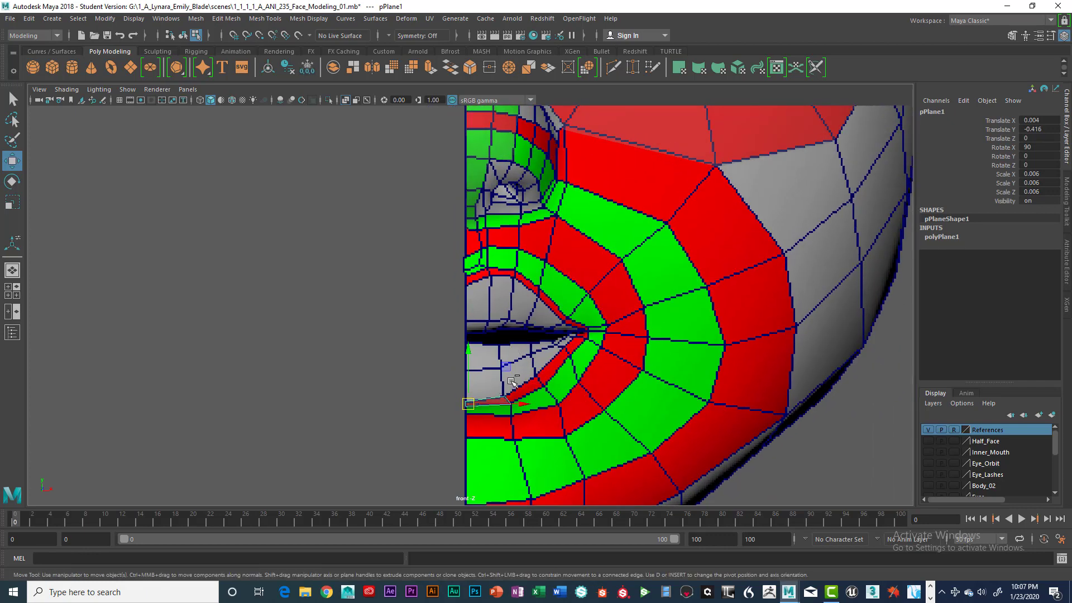
{"action": "key", "text": "ctrl+d"}
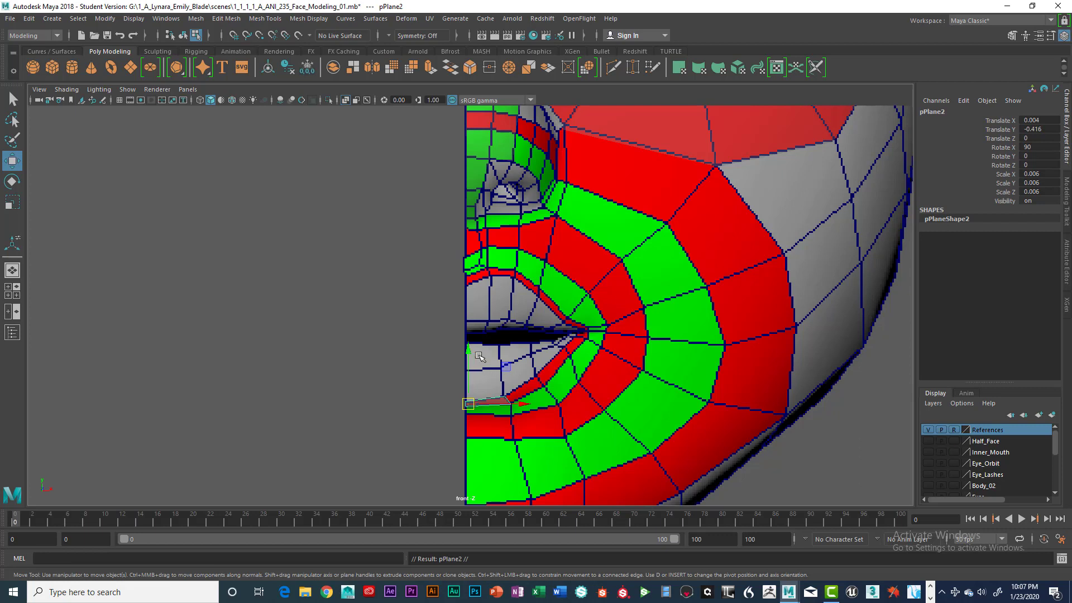
{"action": "left_click_drag", "start_coordinate": [472, 358], "coordinate": [471, 226]}
{"action": "scroll", "coordinate": [471, 226], "scroll_direction": "up", "scroll_amount": 5}
{"action": "middle_click_drag", "start_coordinate": [501, 286], "coordinate": [495, 391], "text": "alt"}
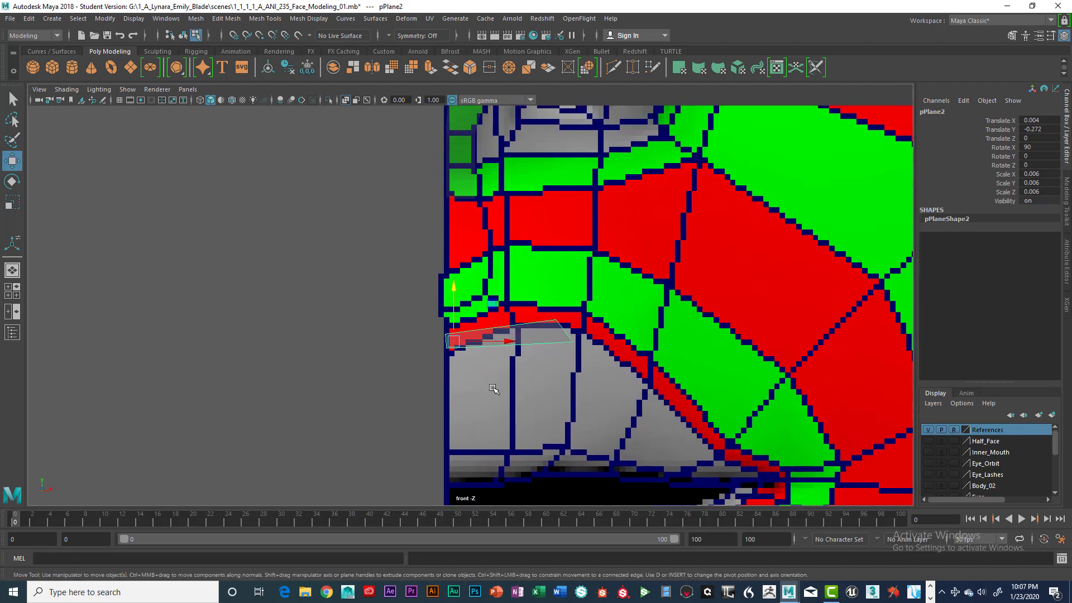
Step: Move the copy's four vertices onto the corners of the first thin red reference face above the upper lip
{"action": "scroll", "coordinate": [496, 371], "scroll_direction": "up", "scroll_amount": 3}
{"action": "right_click_drag", "start_coordinate": [494, 342], "coordinate": [444, 271]}
{"action": "left_click_drag", "start_coordinate": [428, 338], "coordinate": [442, 361]}
{"action": "left_click_drag", "start_coordinate": [431, 352], "coordinate": [431, 336]}
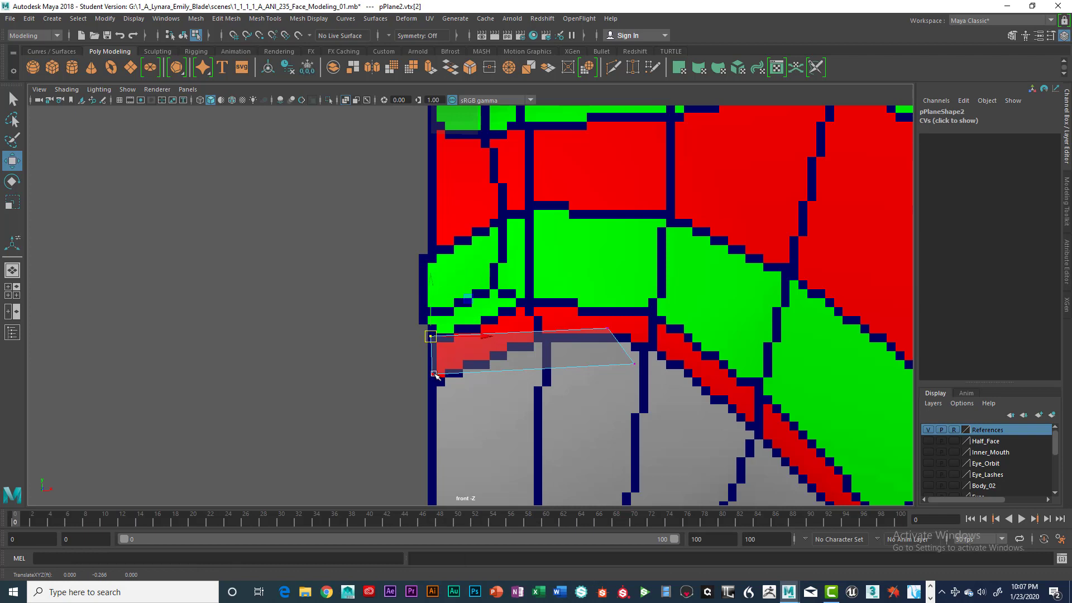
{"action": "left_click", "coordinate": [433, 374]}
{"action": "left_click_drag", "start_coordinate": [433, 374], "coordinate": [433, 384]}
{"action": "left_click", "coordinate": [607, 329]}
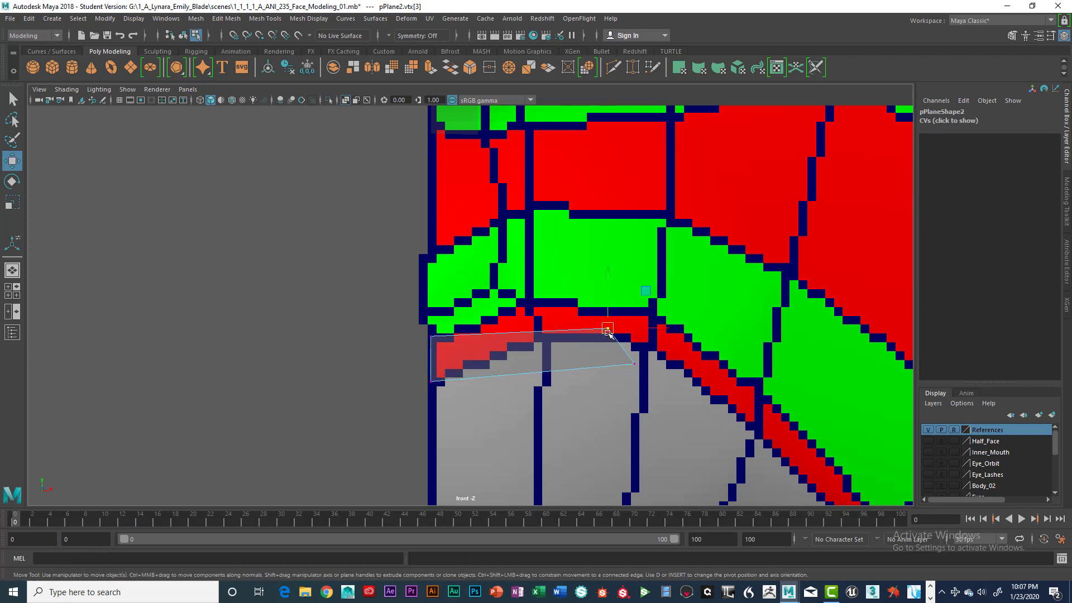
{"action": "left_click_drag", "start_coordinate": [608, 330], "coordinate": [529, 307]}
{"action": "left_click", "coordinate": [634, 364]}
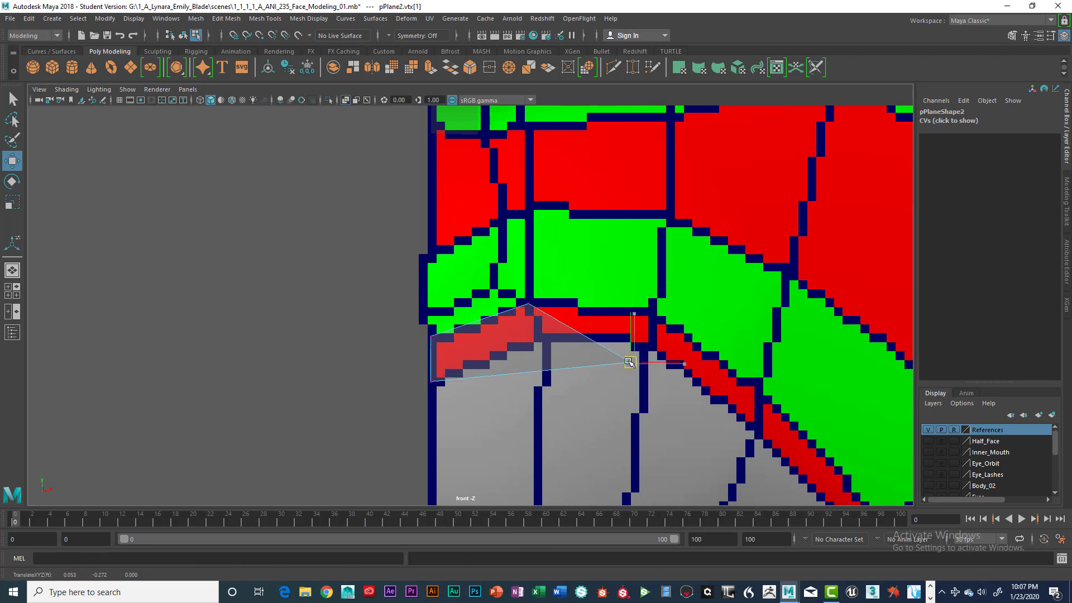
{"action": "left_click_drag", "start_coordinate": [634, 364], "coordinate": [542, 345]}
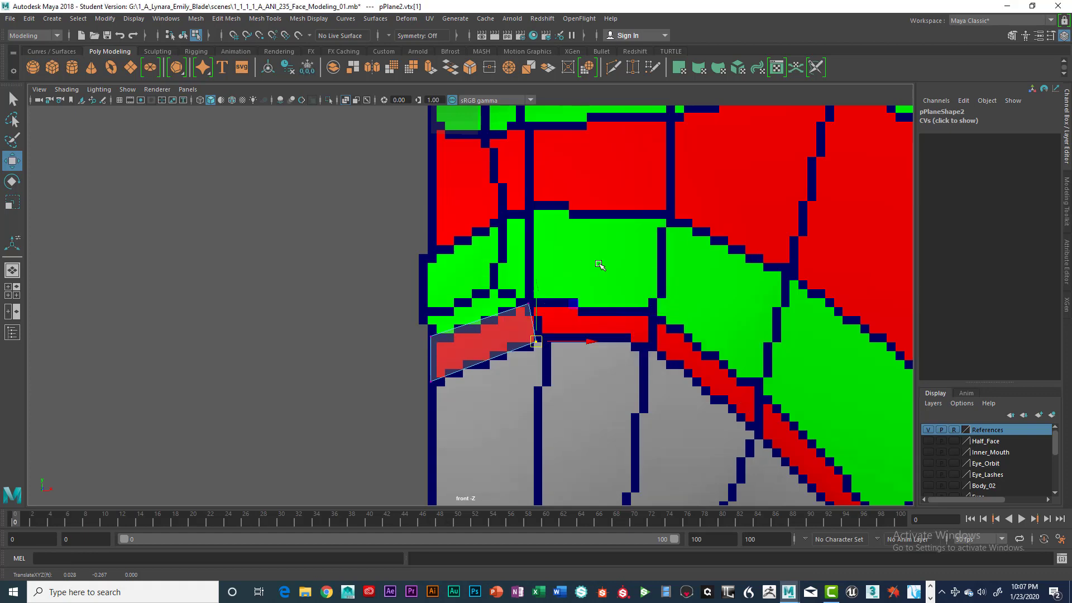
Step: Move the lower-lip plane forward in the side view to the reference lip surface, at about Z 0.72
{"action": "key", "text": "space"}
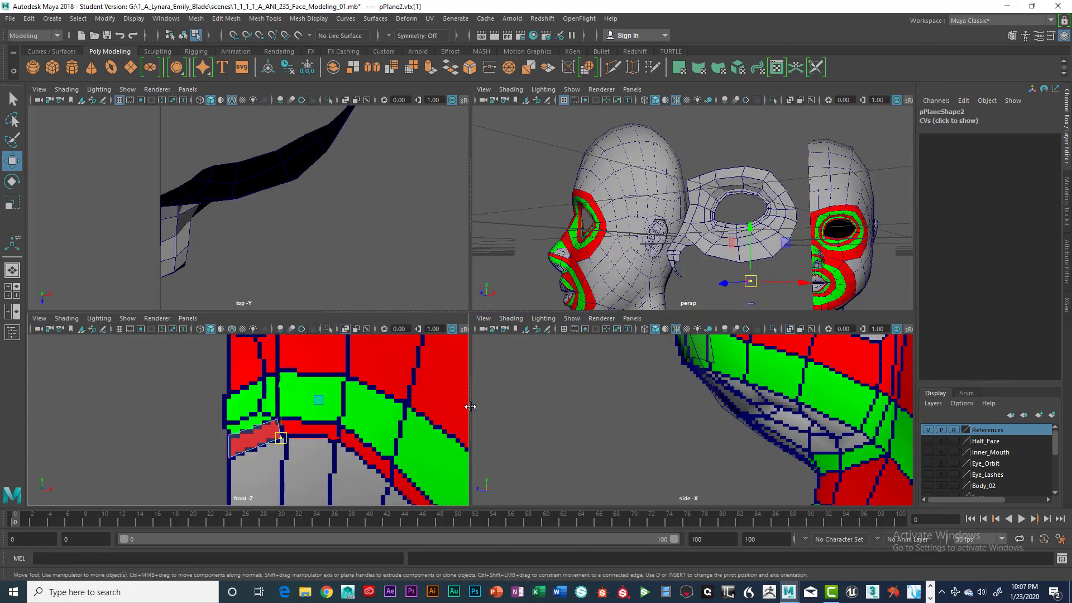
{"action": "key", "text": "space"}
{"action": "scroll", "coordinate": [470, 401], "scroll_direction": "down", "scroll_amount": 5}
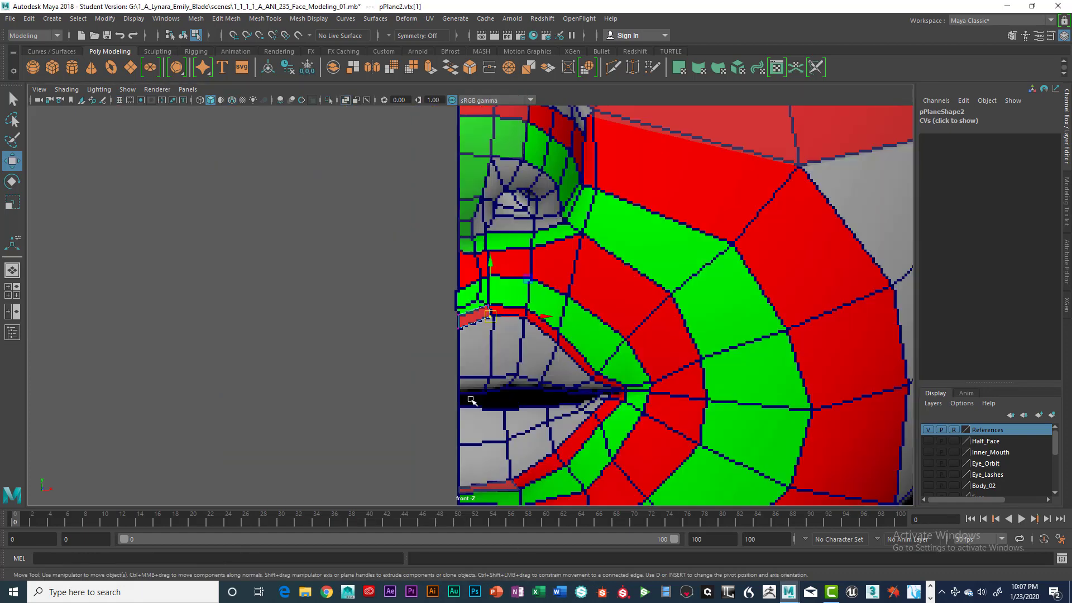
{"action": "scroll", "coordinate": [471, 400], "scroll_direction": "down", "scroll_amount": 2}
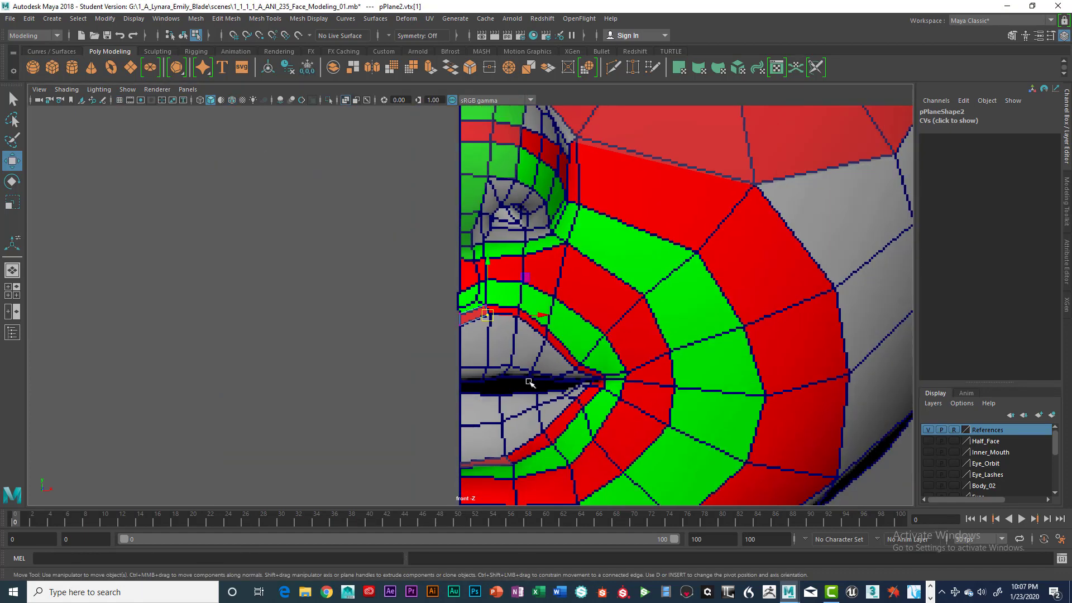
{"action": "middle_click_drag", "start_coordinate": [536, 439], "coordinate": [506, 308], "text": "alt"}
{"action": "scroll", "coordinate": [603, 342], "scroll_direction": "up", "scroll_amount": 4}
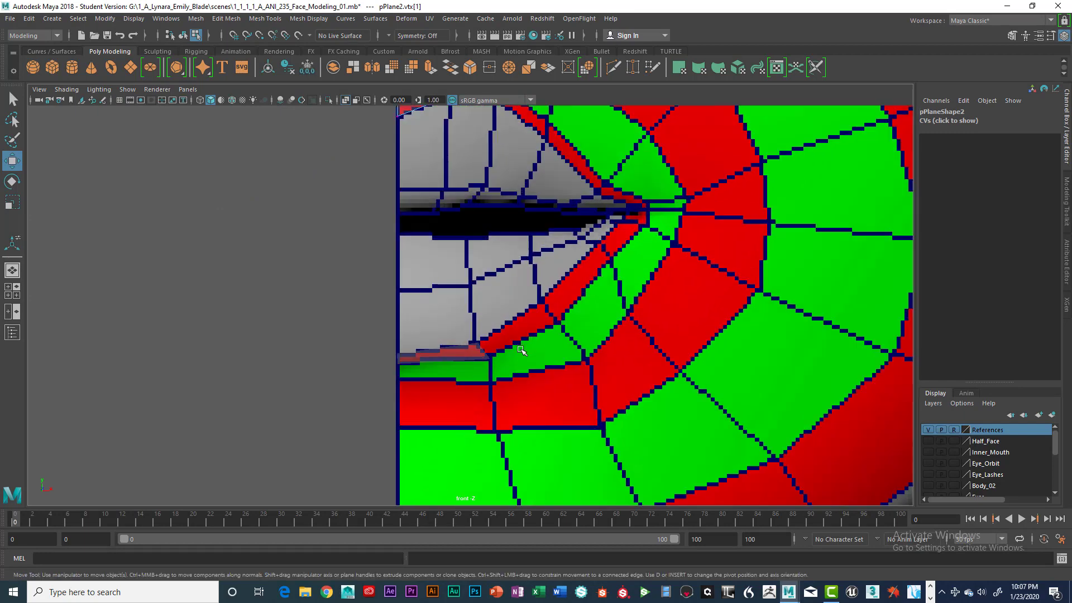
{"action": "left_click", "coordinate": [488, 356]}
{"action": "right_click_drag", "start_coordinate": [461, 350], "coordinate": [438, 338]}
{"action": "key", "text": "space"}
{"action": "scroll", "coordinate": [691, 417], "scroll_direction": "down", "scroll_amount": 8}
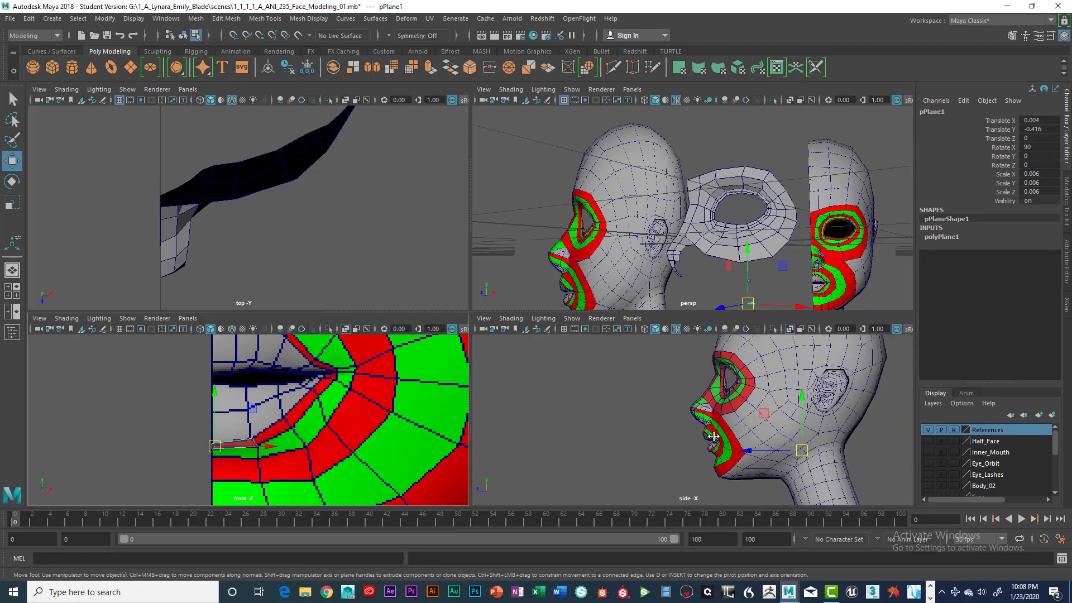
{"action": "key", "text": "space"}
{"action": "scroll", "coordinate": [572, 394], "scroll_direction": "up", "scroll_amount": 8}
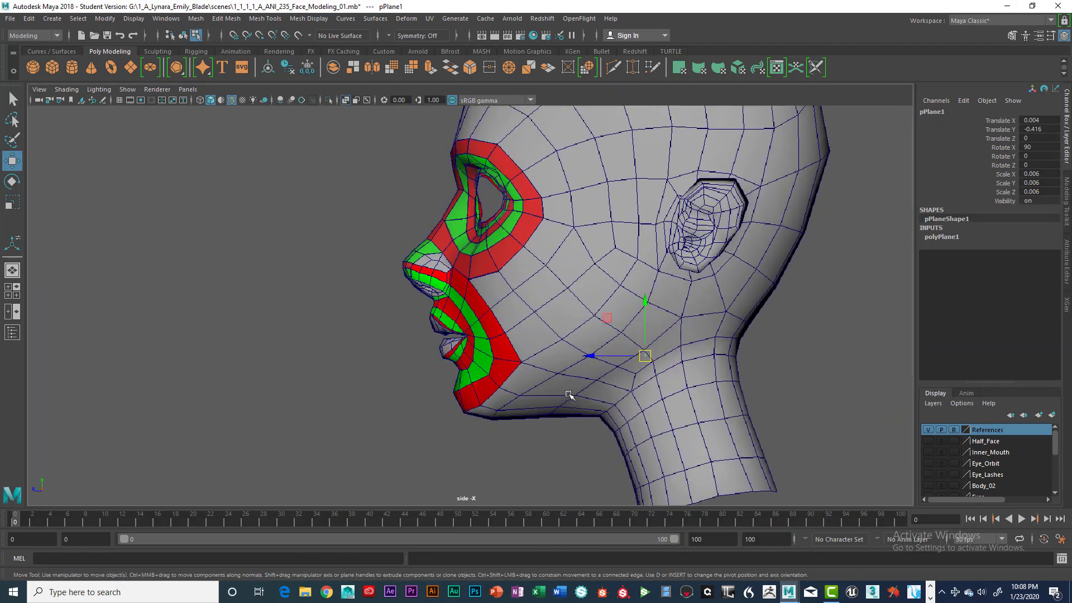
{"action": "left_click_drag", "start_coordinate": [682, 389], "coordinate": [372, 401]}
{"action": "scroll", "coordinate": [372, 402], "scroll_direction": "up", "scroll_amount": 10}
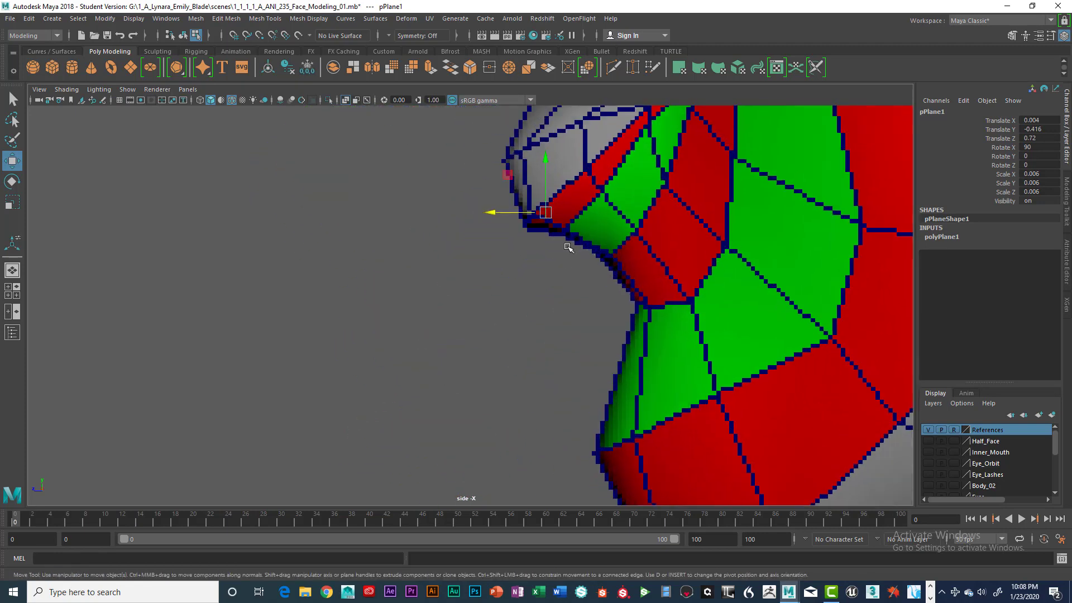
{"action": "middle_click_drag", "start_coordinate": [568, 247], "coordinate": [543, 317], "text": "alt"}
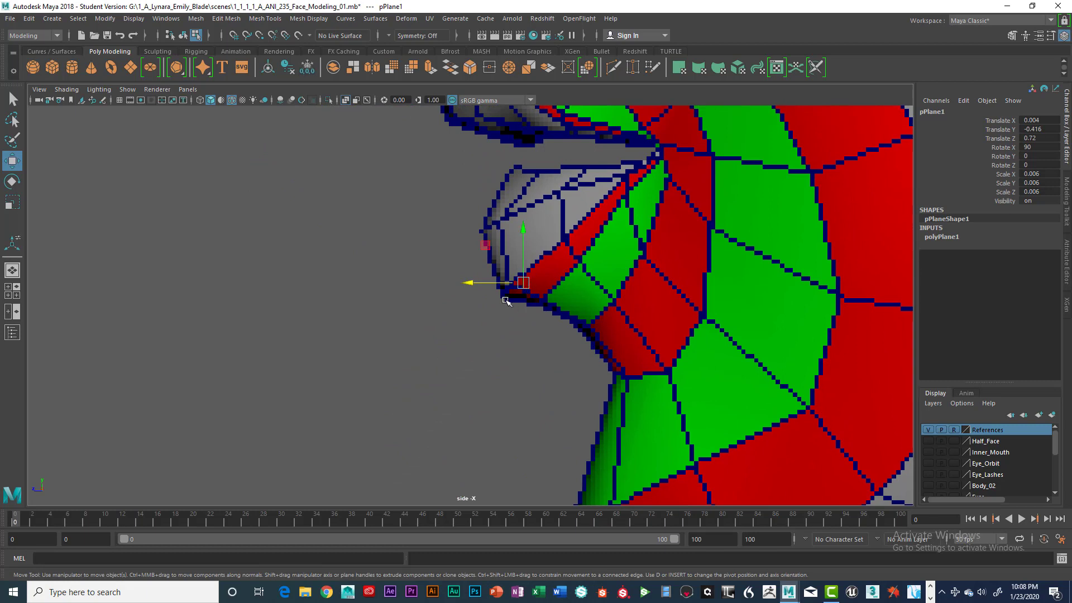
Step: Rotate the lower-lip plane to about 172.18 in X and move it to about Y -0.425, Z 0.722, under the reference lip
{"action": "left_click_drag", "start_coordinate": [498, 283], "coordinate": [450, 293]}
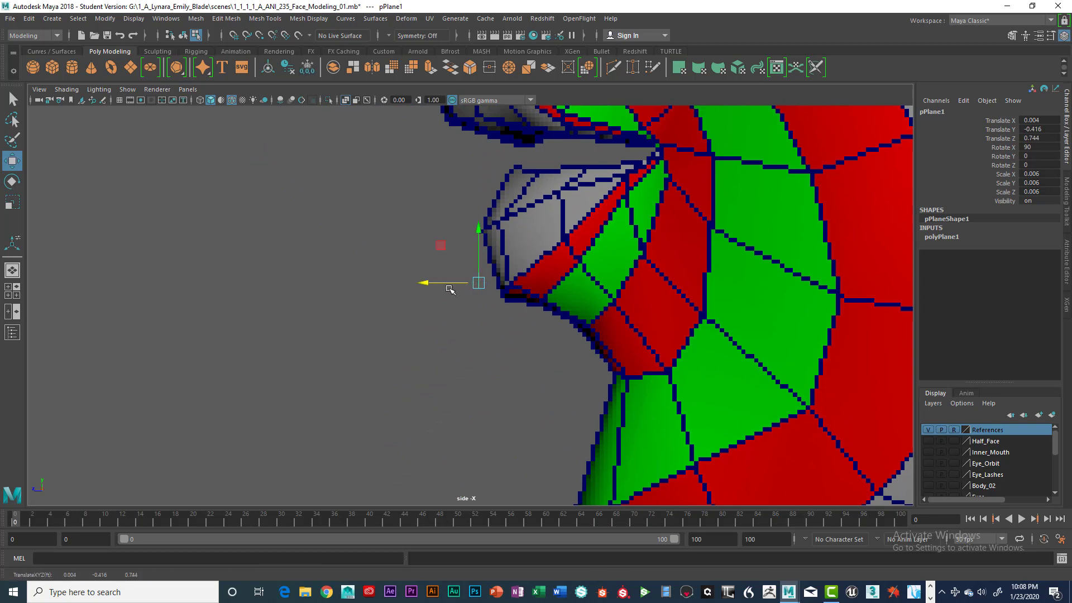
{"action": "key", "text": "e"}
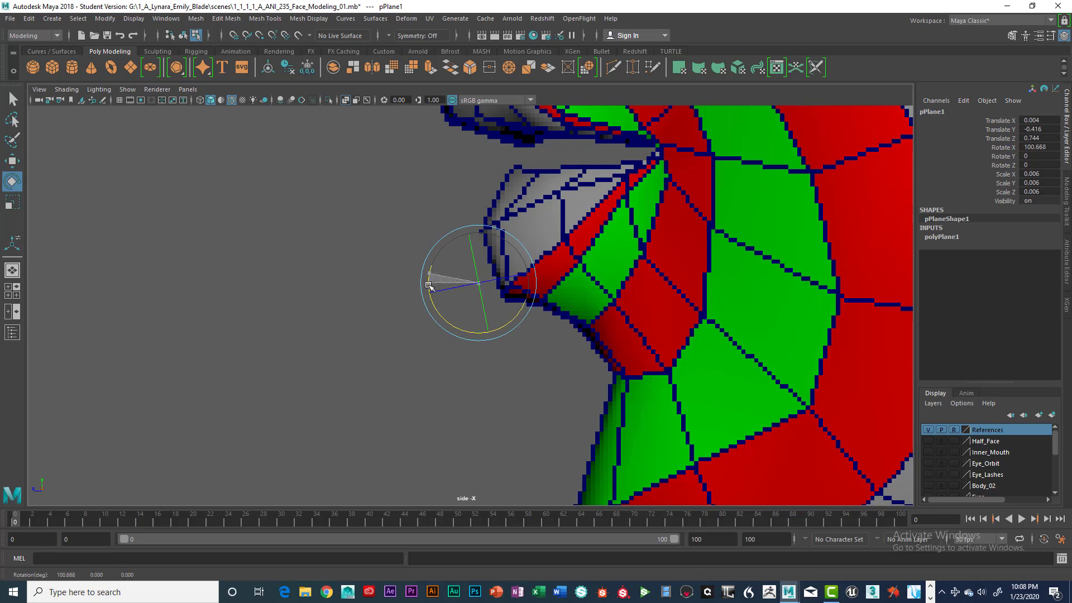
{"action": "left_click_drag", "start_coordinate": [430, 280], "coordinate": [437, 332]}
{"action": "key", "text": "w"}
{"action": "left_click_drag", "start_coordinate": [475, 285], "coordinate": [515, 306]}
{"action": "key", "text": "e"}
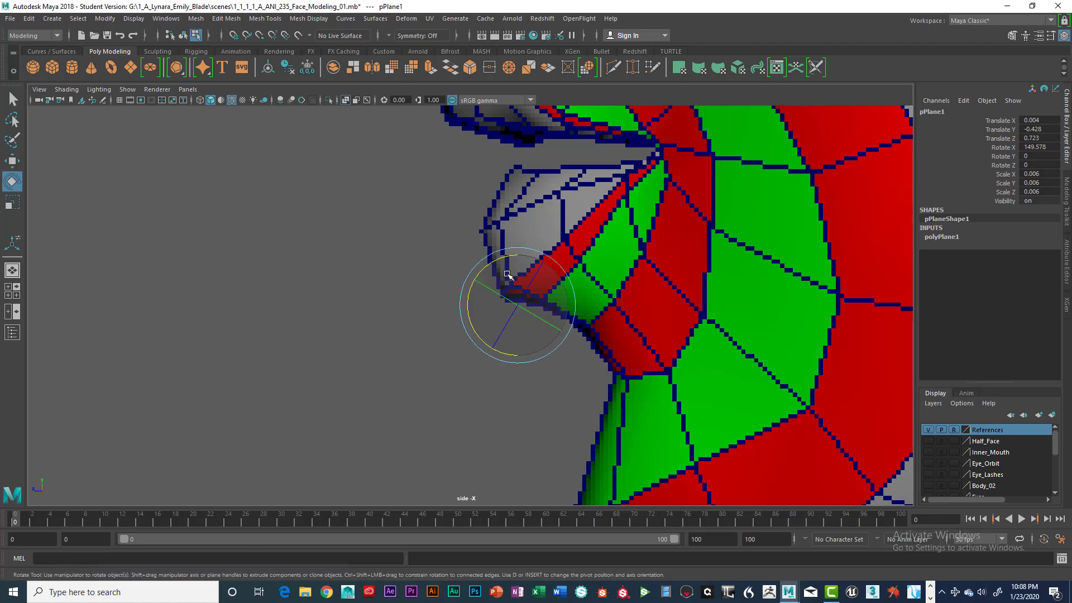
{"action": "left_click_drag", "start_coordinate": [504, 258], "coordinate": [492, 269]}
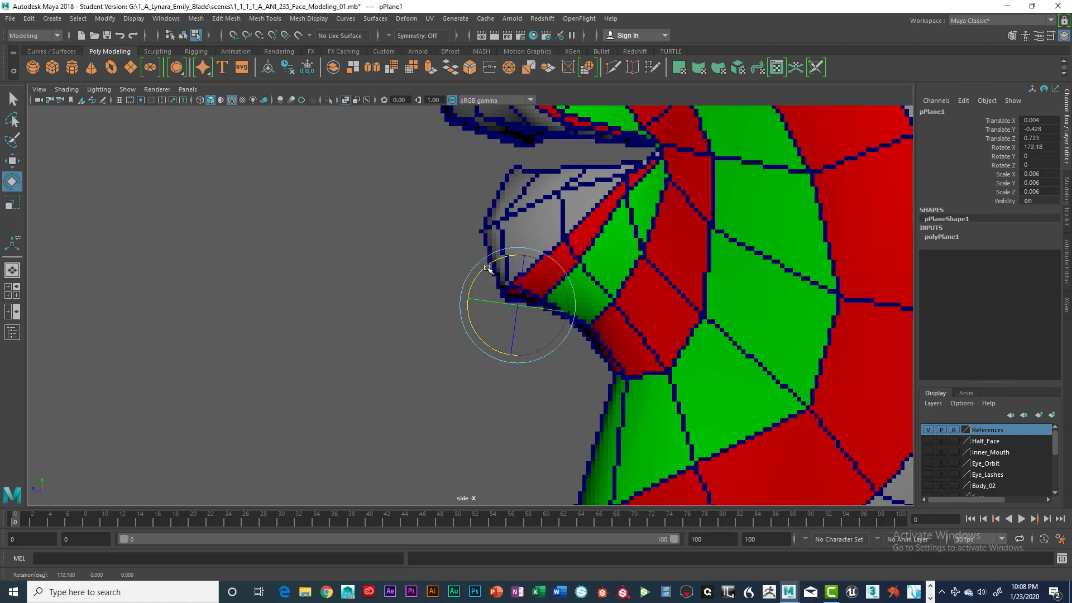
{"action": "key", "text": "w"}
{"action": "mouse_move", "coordinate": [514, 306]}
{"action": "left_mouse_down"}
{"action": "mouse_move", "coordinate": [514, 295]}
{"action": "mouse_move", "coordinate": [522, 301]}
{"action": "left_mouse_up"}
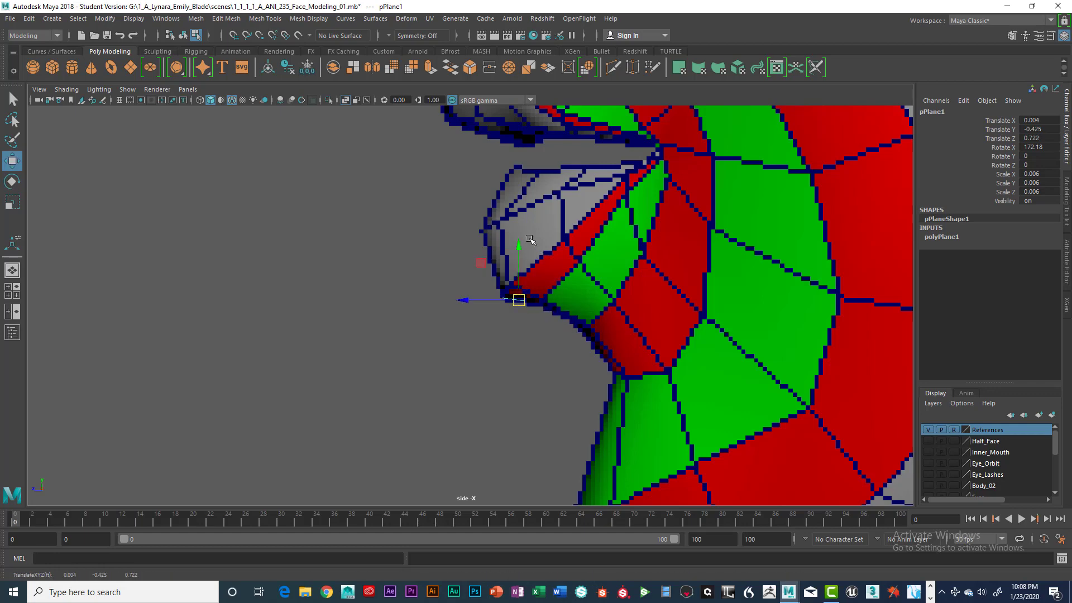
Step: Move the upper-lip plane forward to about Z 0.777 at the reference lip surface and tilt it to about 82.24 in Rotate X
{"action": "scroll", "coordinate": [539, 192], "scroll_direction": "down", "scroll_amount": 10}
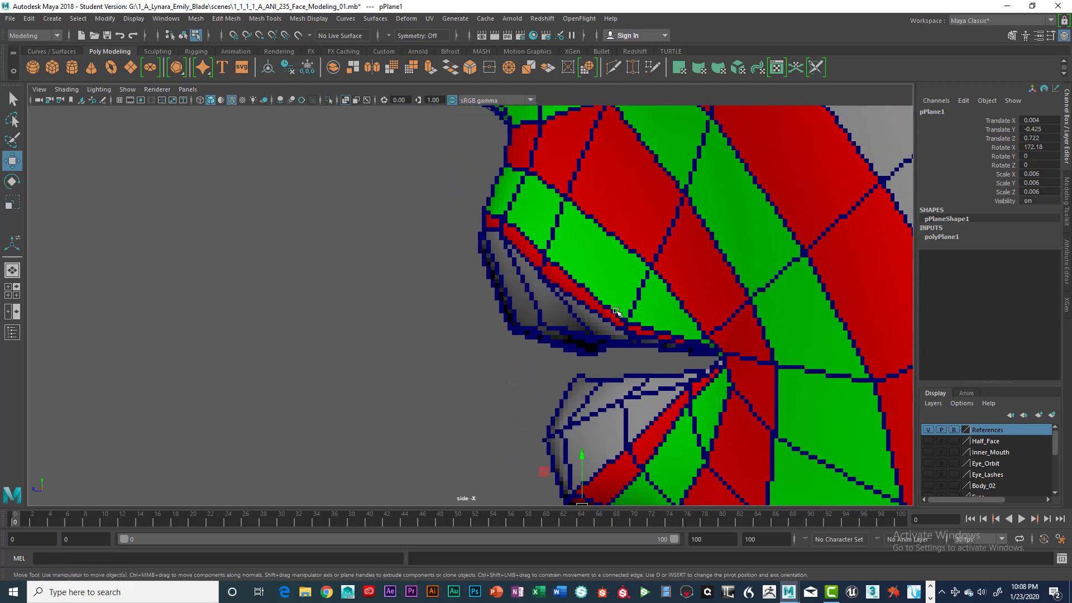
{"action": "key", "text": "space"}
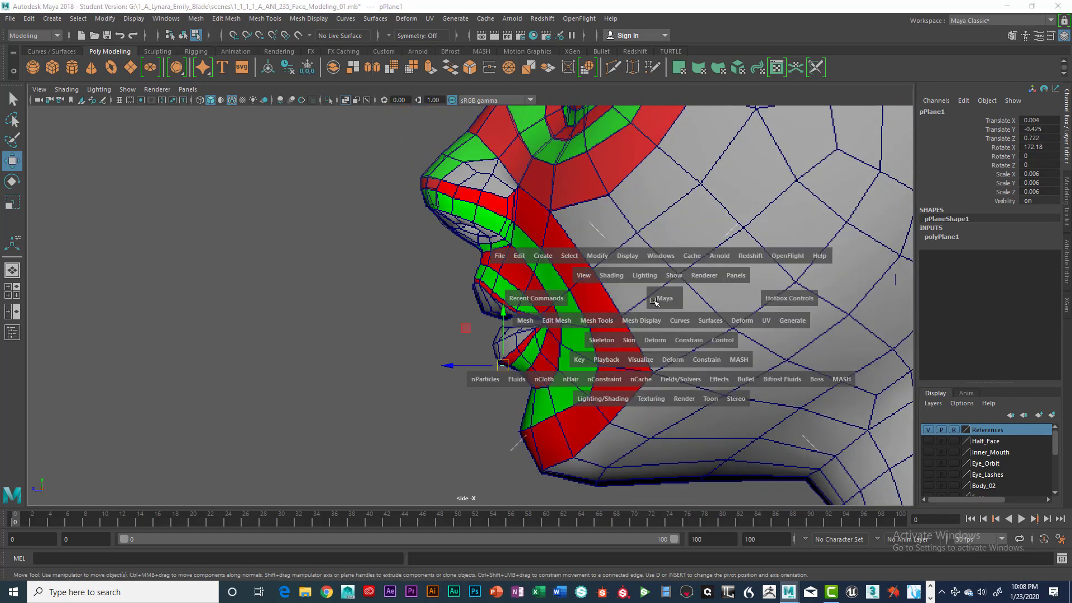
{"action": "key", "text": "space"}
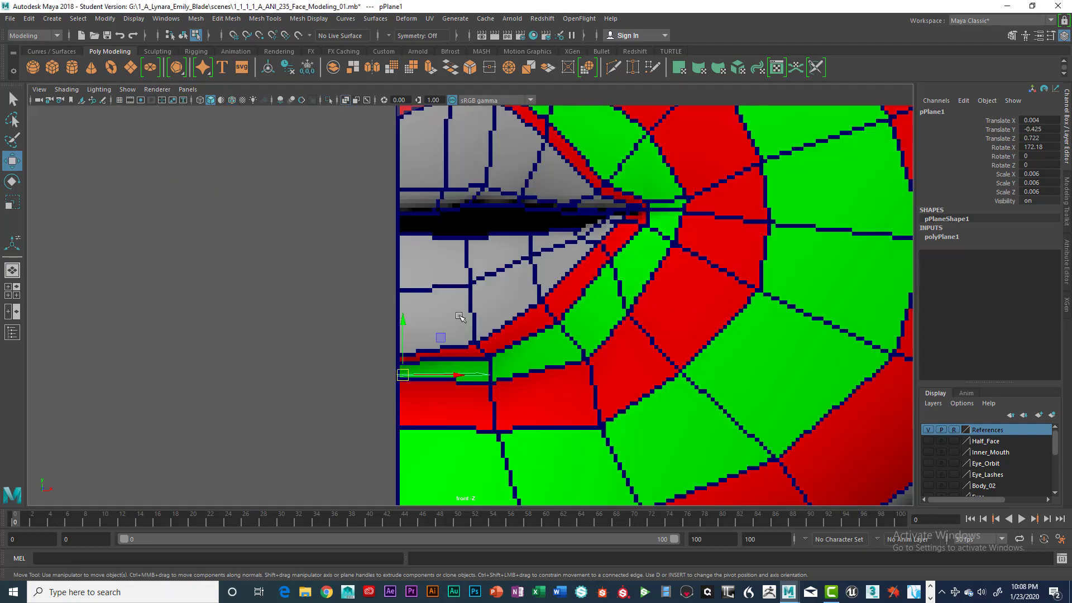
{"action": "scroll", "coordinate": [464, 312], "scroll_direction": "up", "scroll_amount": 6}
{"action": "left_click", "coordinate": [462, 197], "text": "shift"}
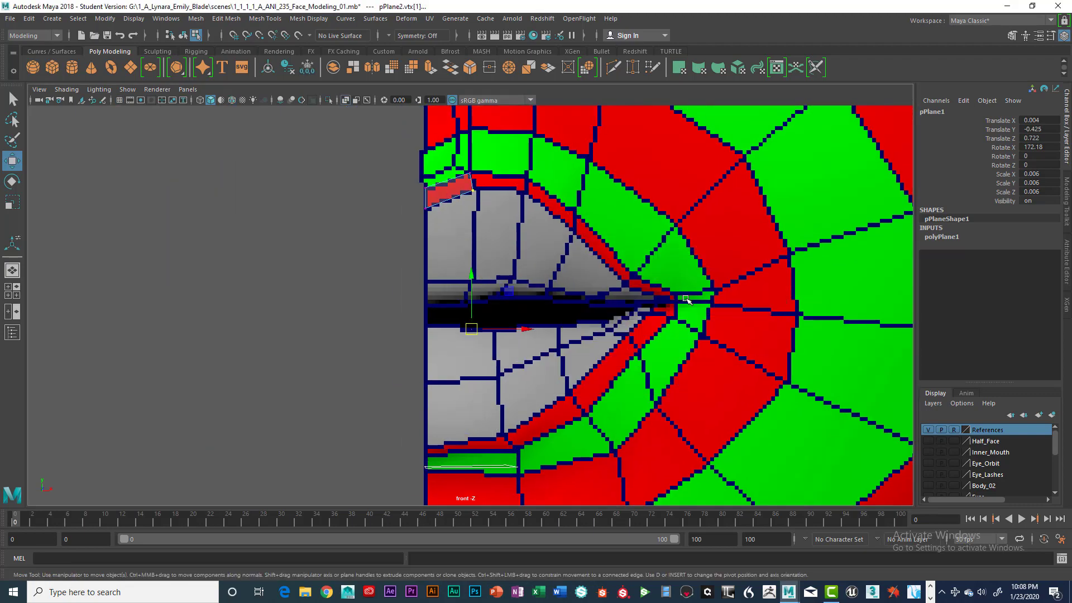
{"action": "key", "text": "space"}
{"action": "key", "text": "space"}
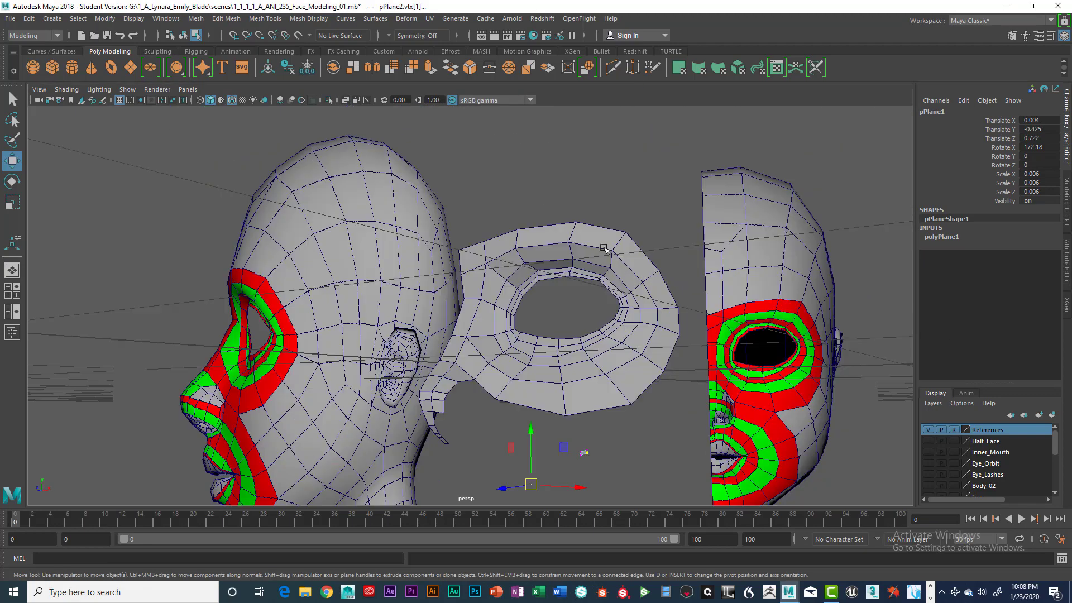
{"action": "left_click_drag", "start_coordinate": [613, 333], "coordinate": [737, 454], "text": "alt"}
{"action": "middle_click_drag", "start_coordinate": [586, 344], "coordinate": [524, 249], "text": "alt"}
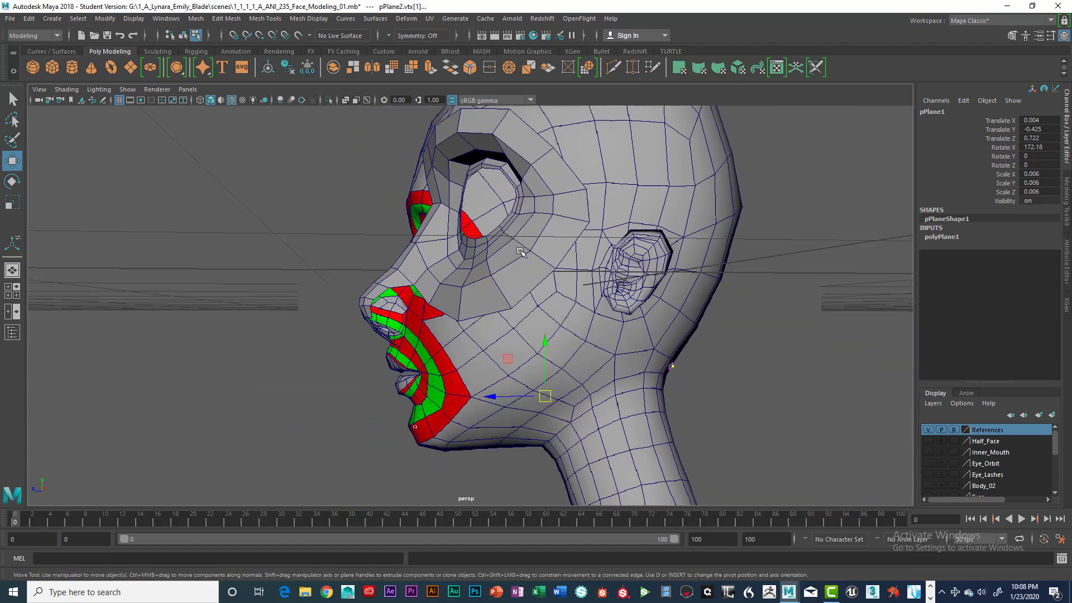
{"action": "key", "text": "space"}
{"action": "key", "text": "space"}
{"action": "middle_click_drag", "start_coordinate": [684, 373], "coordinate": [595, 429], "text": "alt"}
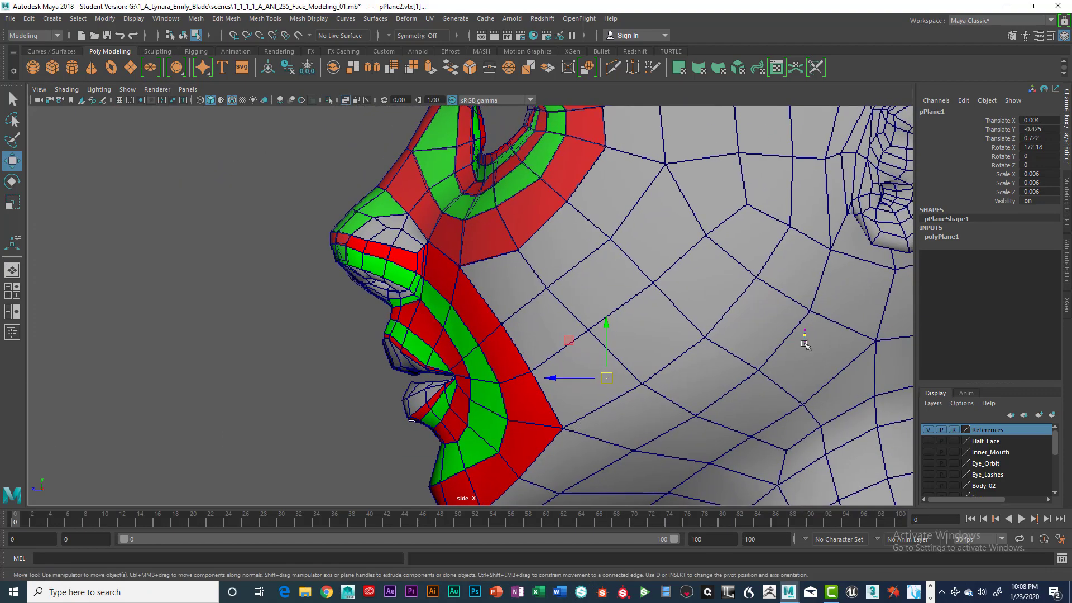
{"action": "right_click_drag", "start_coordinate": [806, 336], "coordinate": [792, 339]}
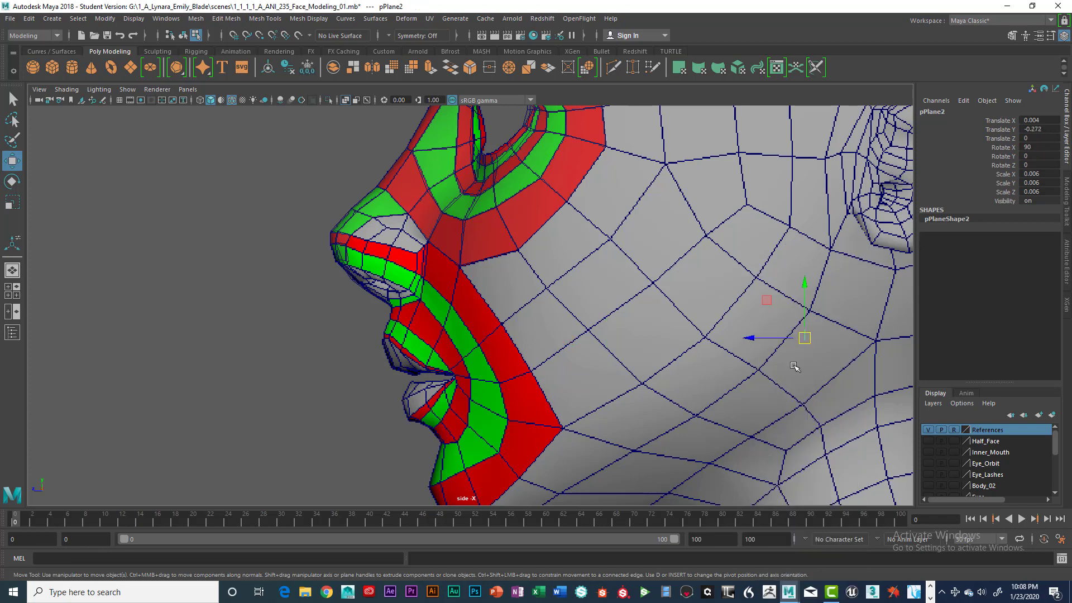
{"action": "left_click_drag", "start_coordinate": [756, 339], "coordinate": [337, 344]}
{"action": "scroll", "coordinate": [341, 340], "scroll_direction": "up", "scroll_amount": 5}
{"action": "middle_click_drag", "start_coordinate": [469, 294], "coordinate": [788, 197], "text": "alt"}
{"action": "scroll", "coordinate": [654, 269], "scroll_direction": "up", "scroll_amount": 4}
{"action": "middle_click_drag", "start_coordinate": [676, 255], "coordinate": [619, 329], "text": "alt"}
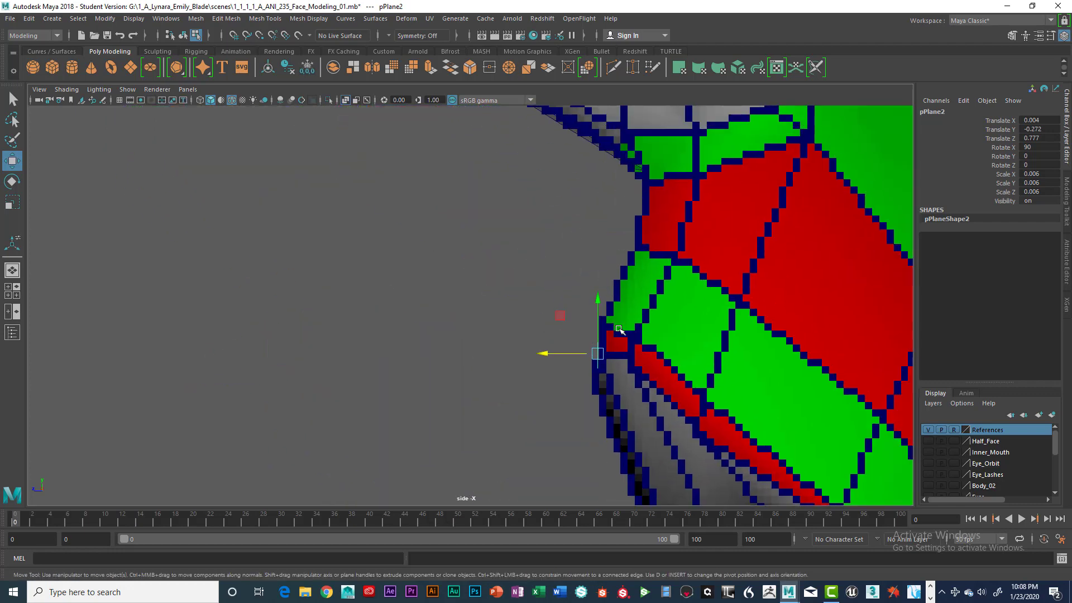
{"action": "key", "text": "e"}
{"action": "left_click_drag", "start_coordinate": [608, 307], "coordinate": [520, 365]}
Step: Select the upper-lip plane's outer edge in the front view and move it slightly outward to about X 0.028
{"action": "key", "text": "space"}
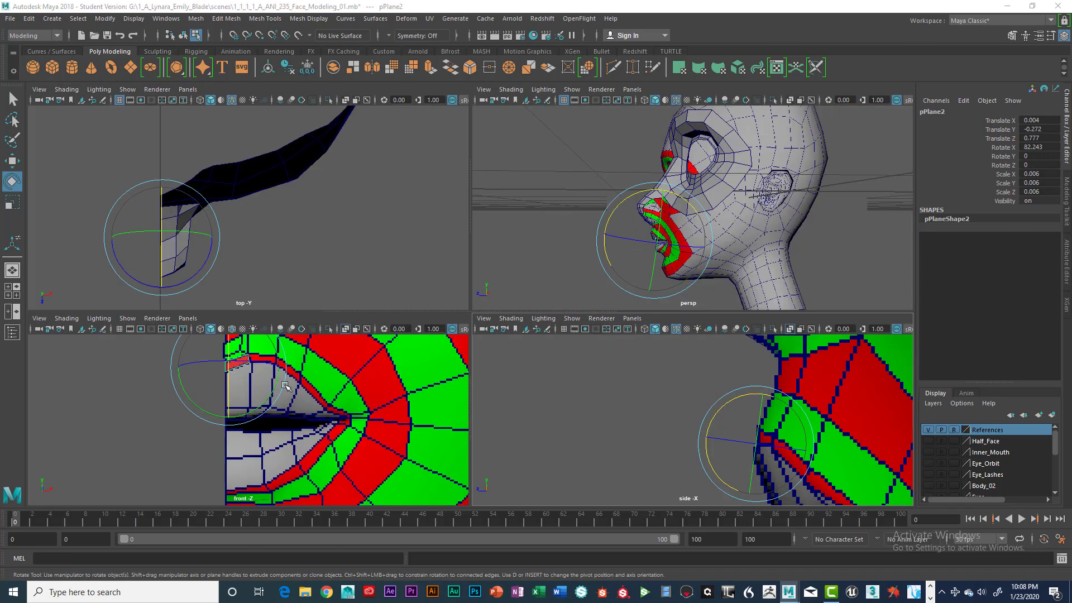
{"action": "key", "text": "space"}
{"action": "scroll", "coordinate": [463, 287], "scroll_direction": "up", "scroll_amount": 5}
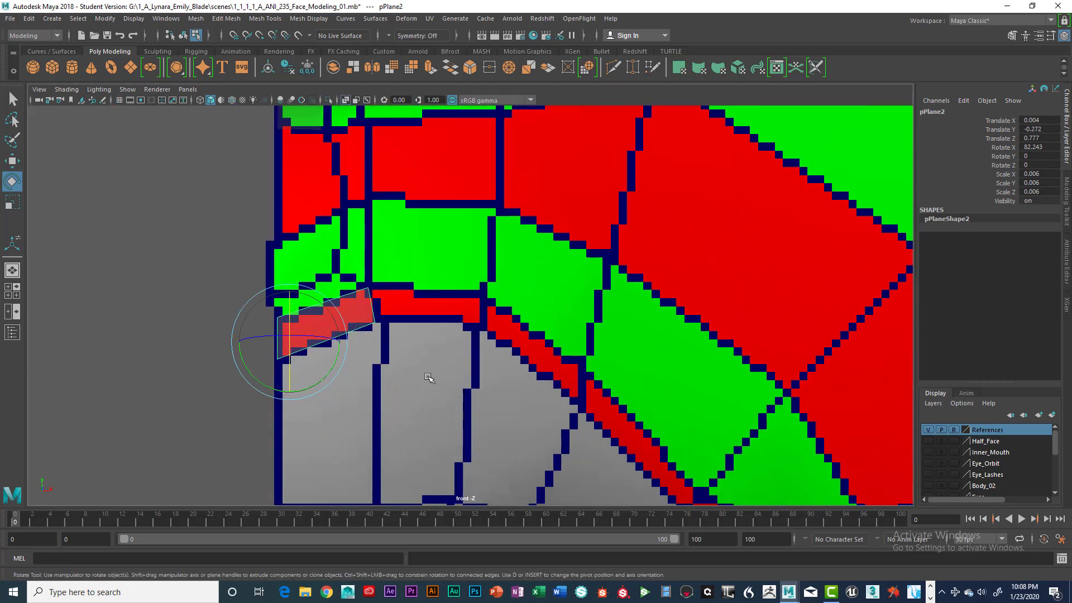
{"action": "right_click", "coordinate": [431, 269]}
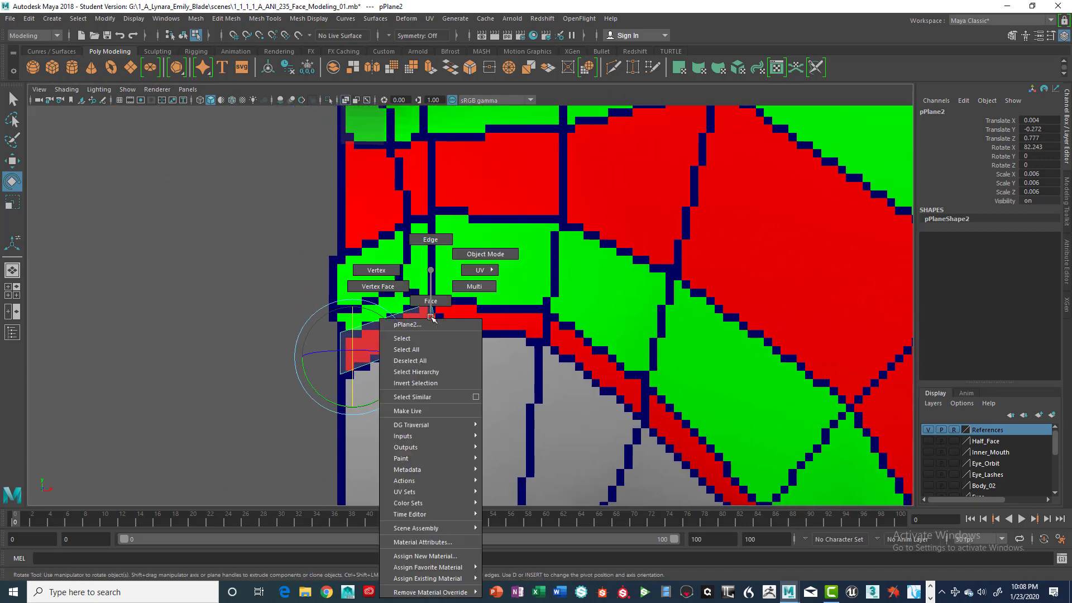
{"action": "left_click", "coordinate": [429, 240]}
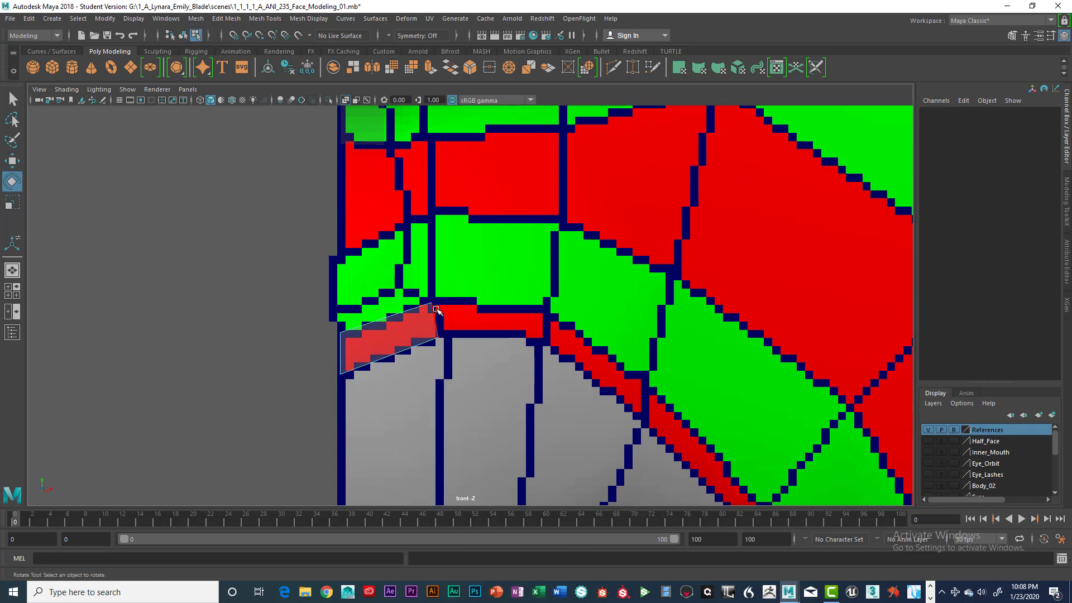
{"action": "left_click", "coordinate": [435, 311]}
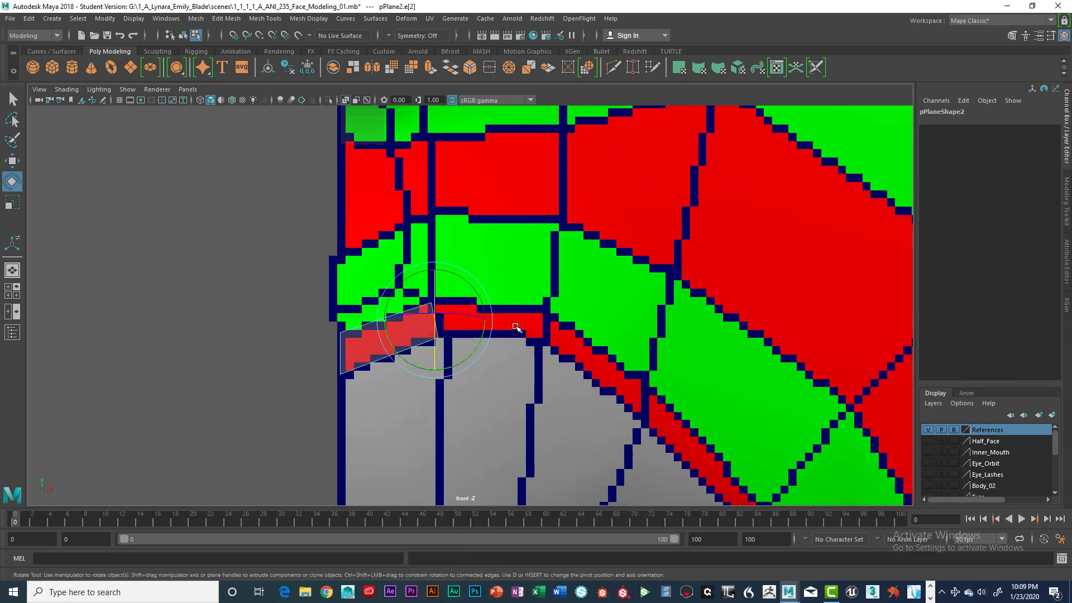
{"action": "key", "text": "q"}
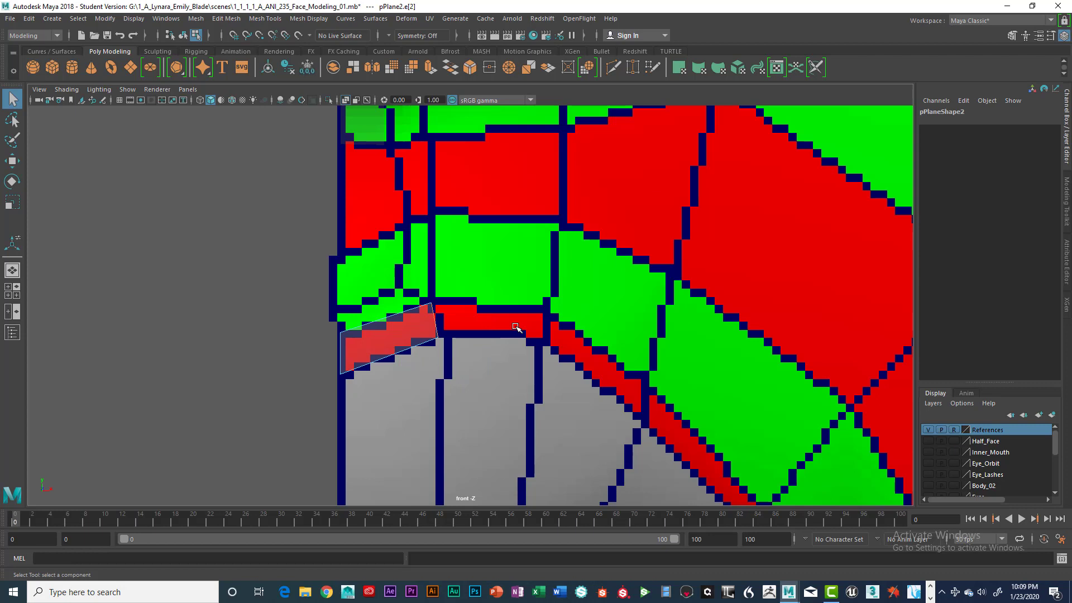
{"action": "key", "text": "e"}
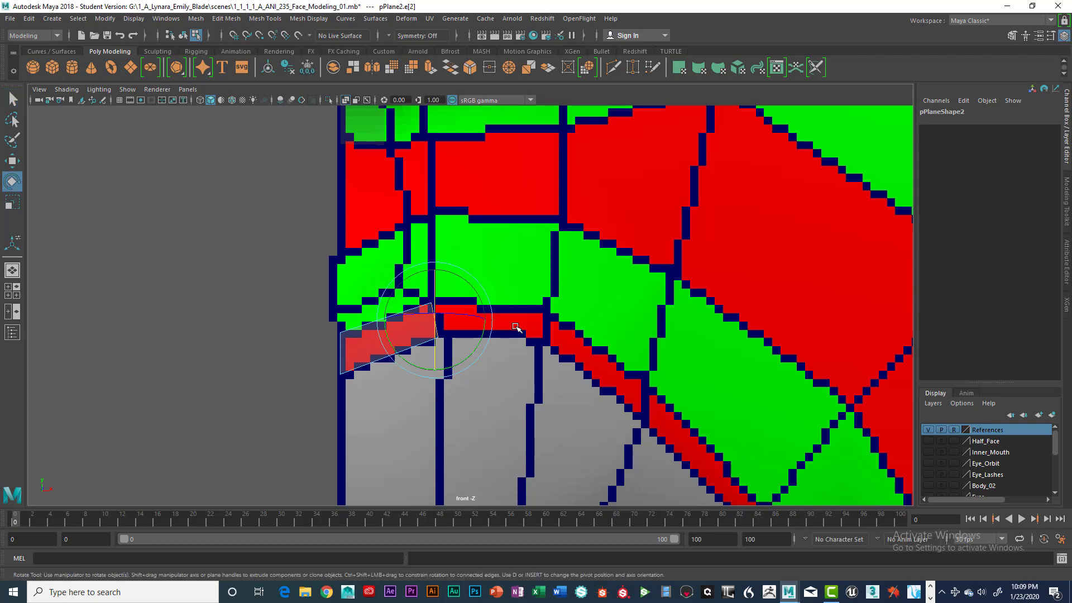
{"action": "key", "text": "w"}
{"action": "mouse_move", "coordinate": [461, 322]}
{"action": "left_mouse_down"}
{"action": "mouse_move", "coordinate": [503, 322]}
{"action": "mouse_move", "coordinate": [466, 322]}
{"action": "left_mouse_up"}
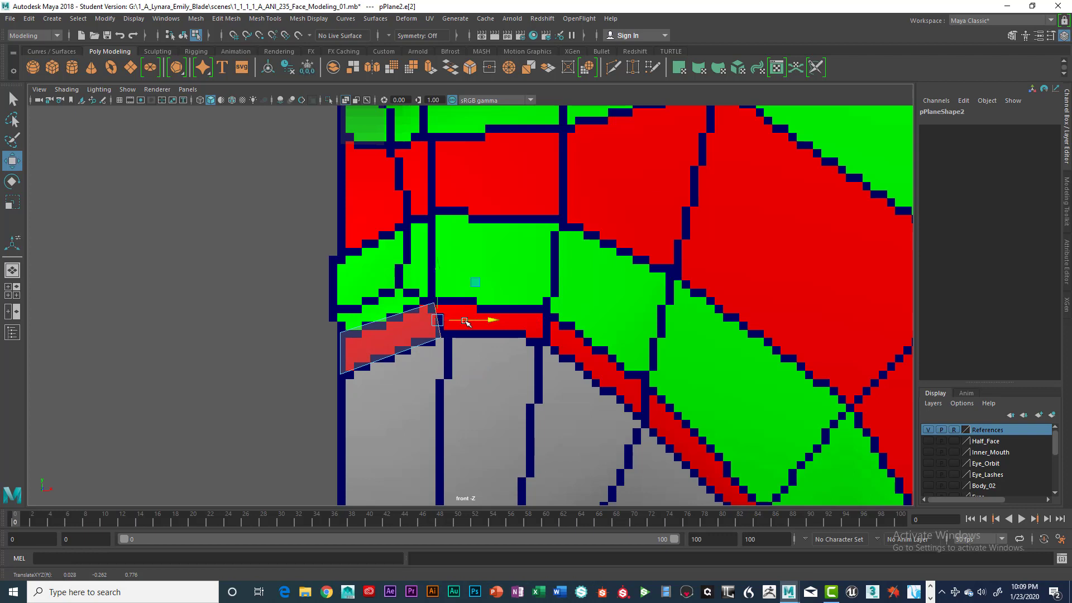
Step: Extrude the outer edge to about X 0.058 across the second thin red upper-lip face and rotate it to match that face's end
{"action": "key", "text": "ctrl+e"}
{"action": "key", "text": "w"}
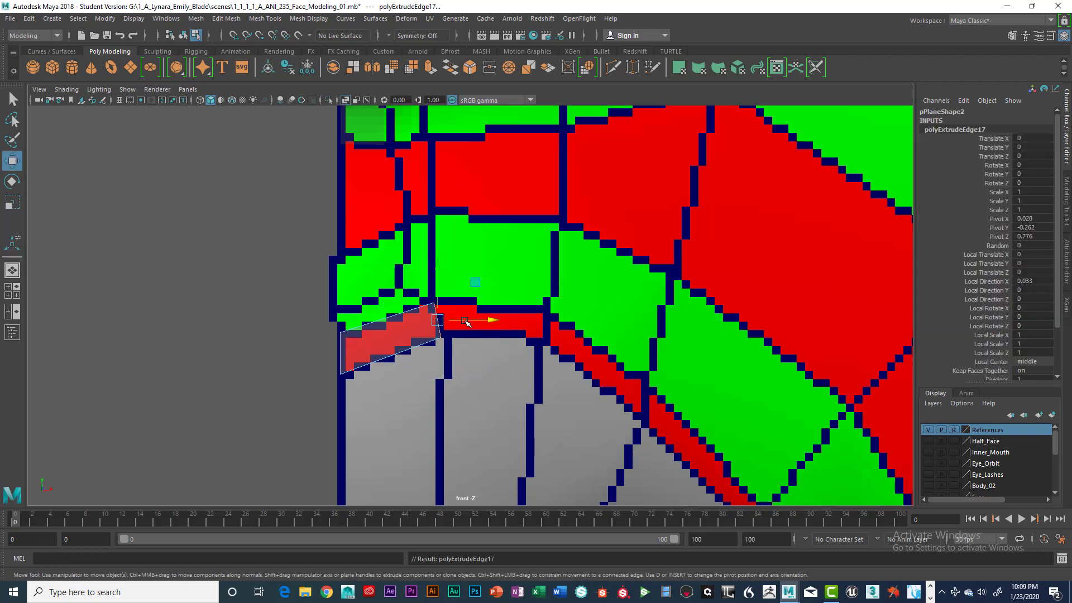
{"action": "left_click_drag", "start_coordinate": [471, 322], "coordinate": [577, 341]}
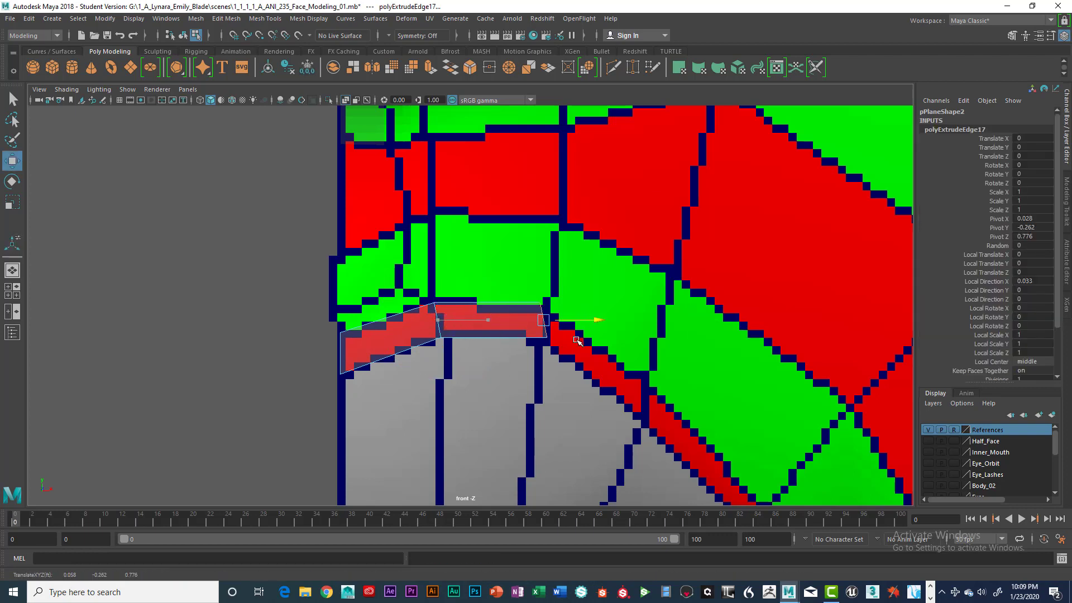
{"action": "key", "text": "e"}
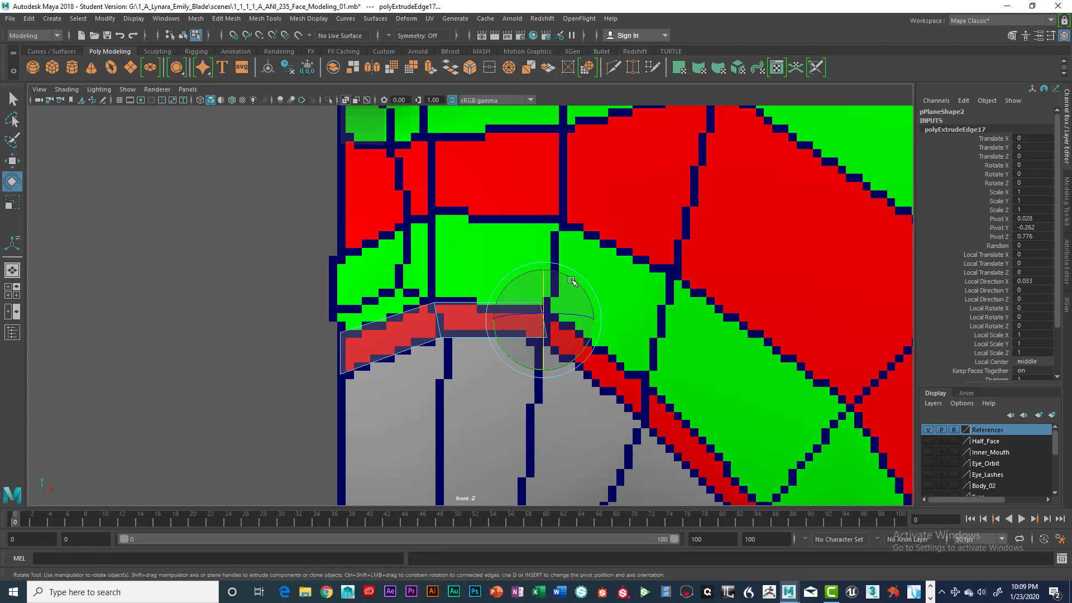
{"action": "middle_click_drag", "start_coordinate": [584, 304], "coordinate": [550, 225], "text": "alt"}
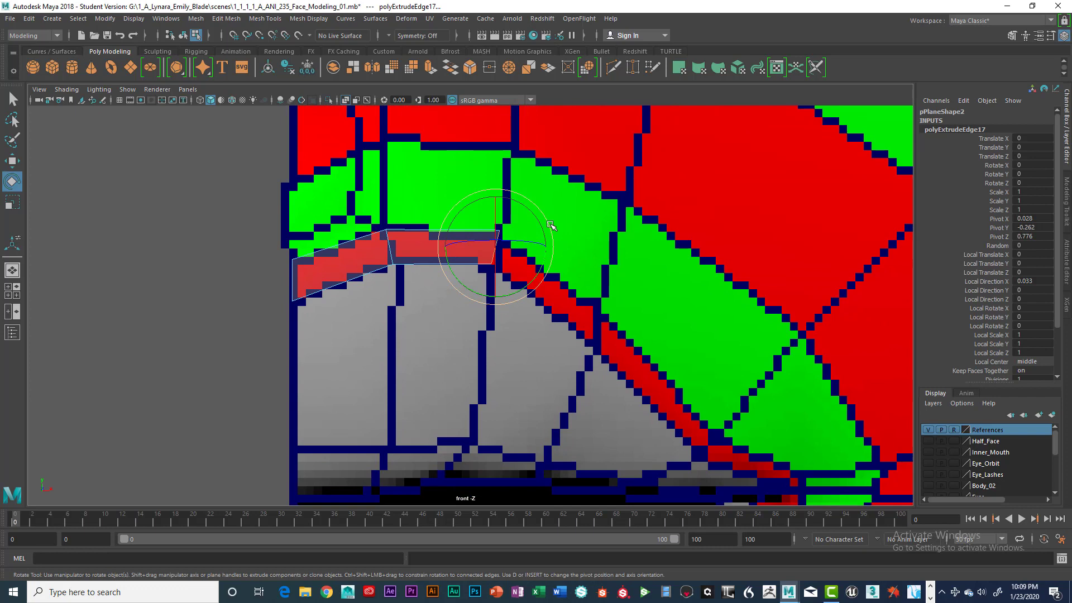
Step: Extrude the end edge down the third thin red upper-lip face to about X 0.087, Y -0.287, and rotate it to fit
{"action": "key", "text": "ctrl+e"}
{"action": "key", "text": "w"}
{"action": "left_click_drag", "start_coordinate": [498, 250], "coordinate": [670, 348]}
{"action": "key", "text": "e"}
{"action": "middle_click_drag", "start_coordinate": [670, 347], "coordinate": [570, 297], "text": "alt"}
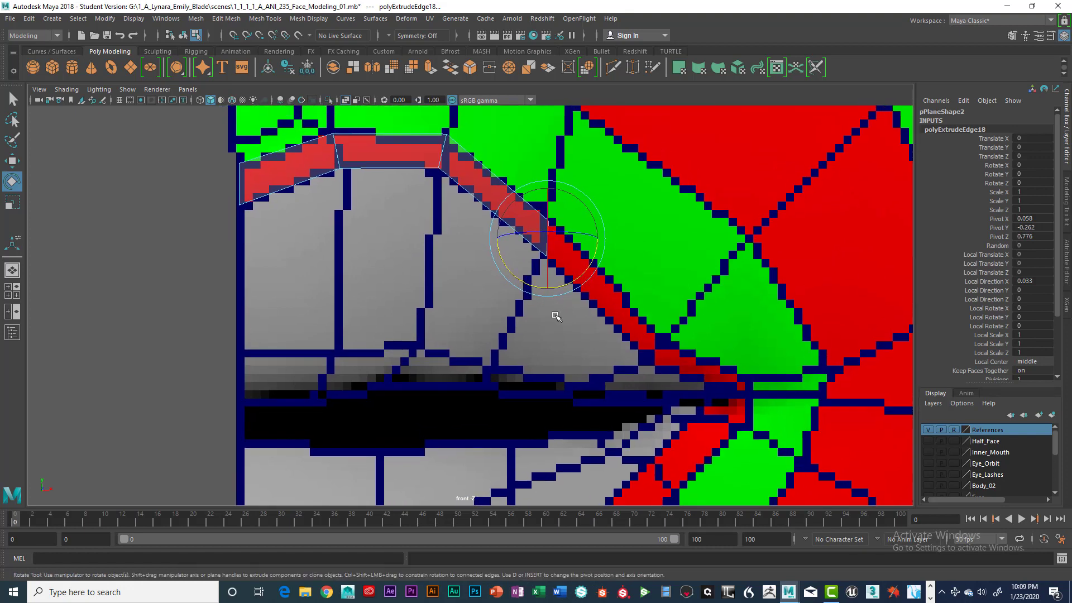
Step: Extrude the end edge along the fourth thin red upper-lip face to about X 0.118, Y -0.318, and rotate it to fit
{"action": "key", "text": "ctrl+e"}
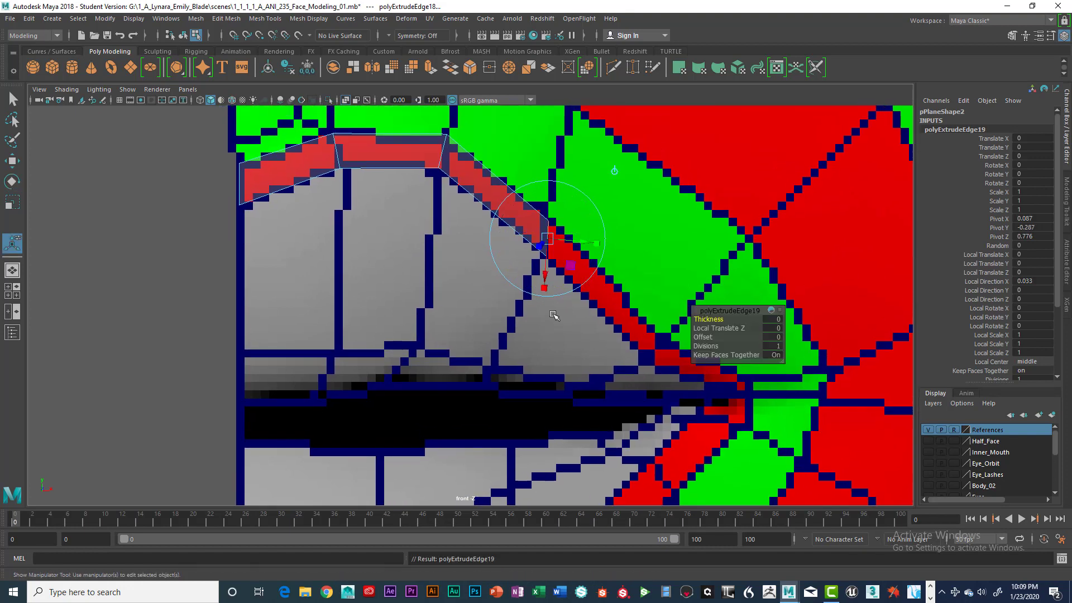
{"action": "key", "text": "w"}
{"action": "mouse_move", "coordinate": [549, 239]}
{"action": "left_mouse_down"}
{"action": "mouse_move", "coordinate": [630, 307]}
{"action": "mouse_move", "coordinate": [661, 350]}
{"action": "mouse_move", "coordinate": [701, 334]}
{"action": "left_mouse_up"}
{"action": "key", "text": "e"}
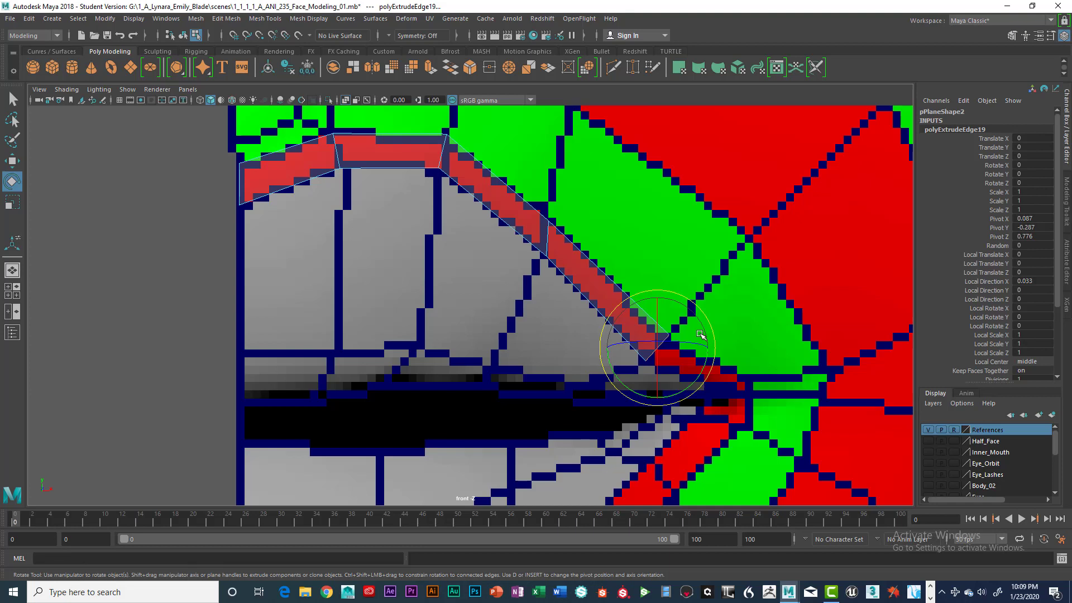
Step: Extrude the end edge to the mouth corner at about X 0.138, Y -0.328, and rotate it level
{"action": "key", "text": "ctrl+e"}
{"action": "key", "text": "w"}
{"action": "left_click_drag", "start_coordinate": [667, 348], "coordinate": [733, 385]}
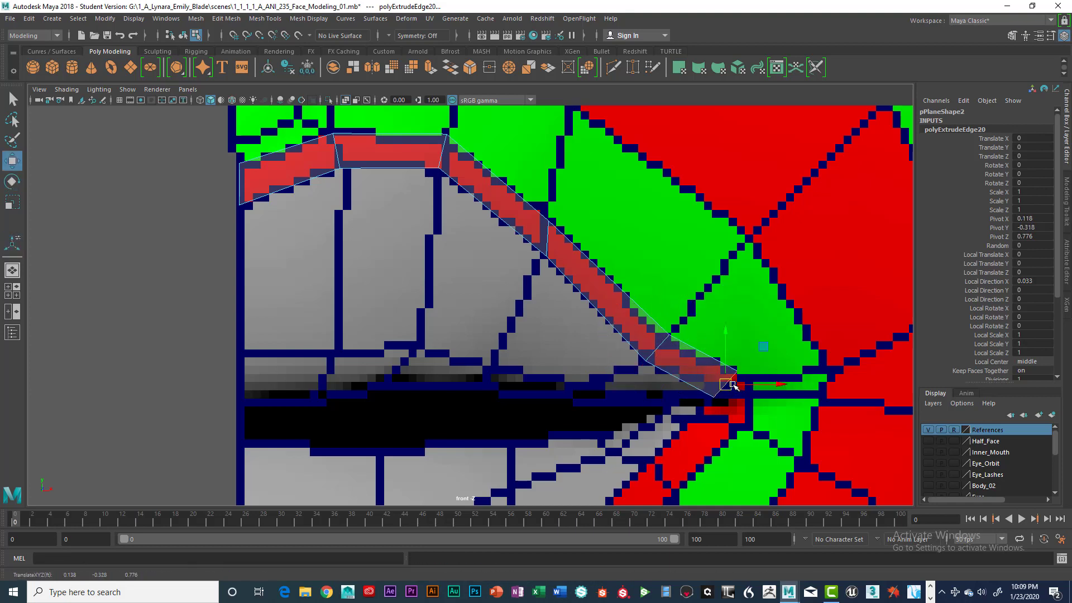
{"action": "key", "text": "e"}
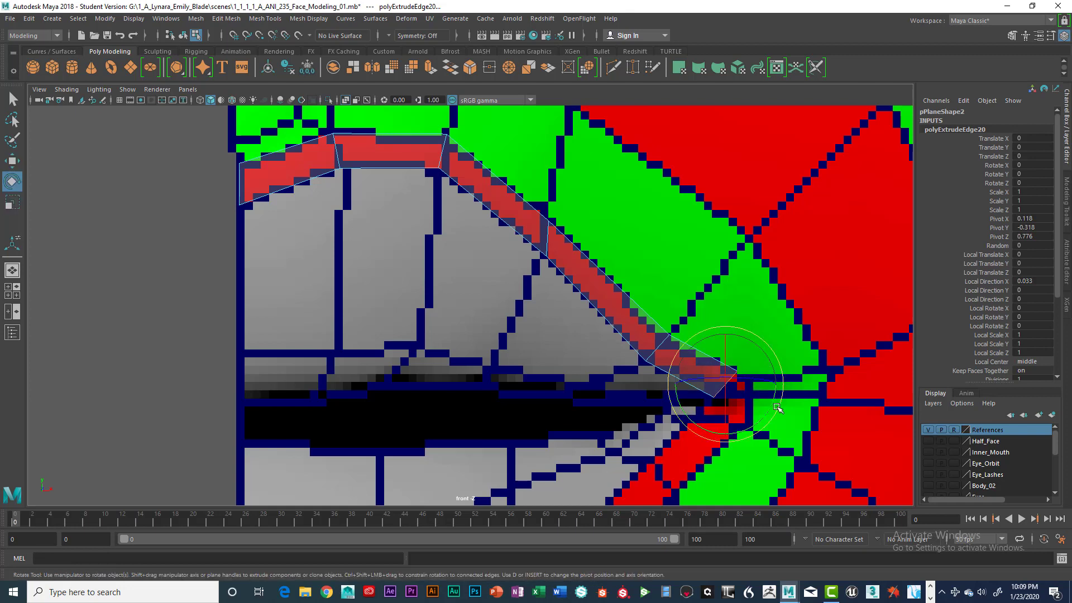
{"action": "left_click_drag", "start_coordinate": [772, 406], "coordinate": [743, 429]}
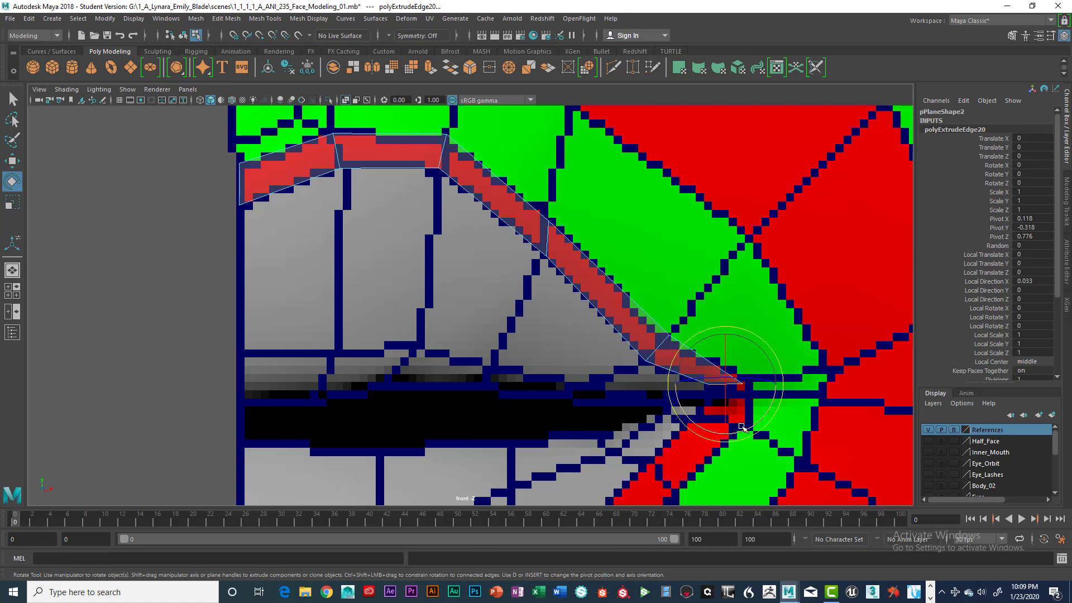
Step: Adjust the level edge to about Y -0.329 and extrude it straight down around the mouth corner to about Y -0.338
{"action": "key", "text": "w"}
{"action": "left_click_drag", "start_coordinate": [726, 389], "coordinate": [726, 385]}
{"action": "left_click_drag", "start_coordinate": [727, 343], "coordinate": [727, 370]}
{"action": "key", "text": "ctrl+e"}
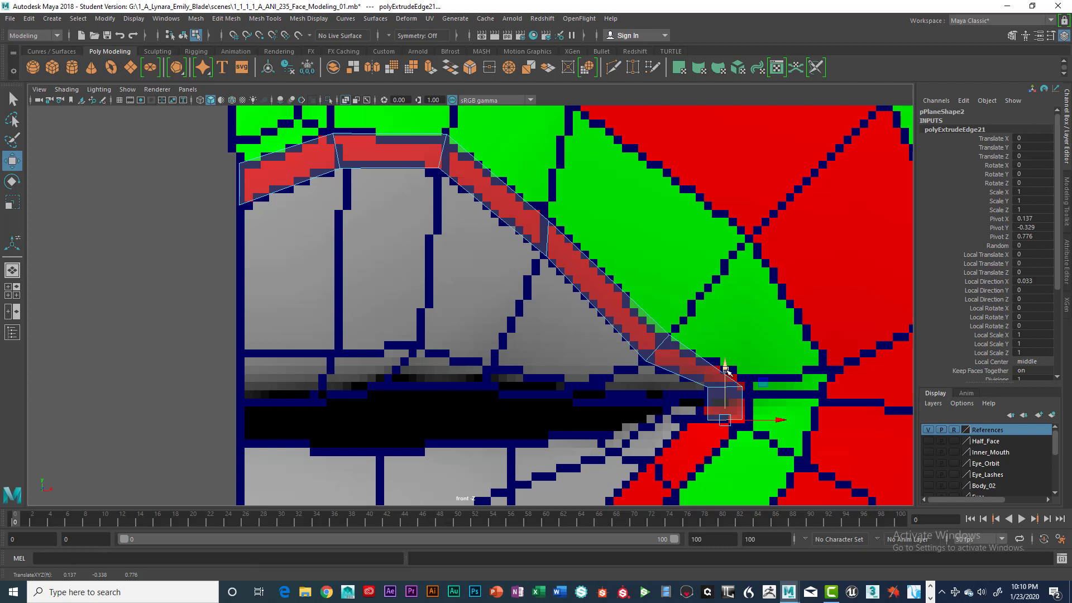
Step: Extrude the end edge diagonally onto the first red face below the mouth corner and rotate it perpendicular to the strip
{"action": "key", "text": "ctrl+e"}
{"action": "left_click_drag", "start_coordinate": [725, 423], "coordinate": [664, 482]}
{"action": "key", "text": "e"}
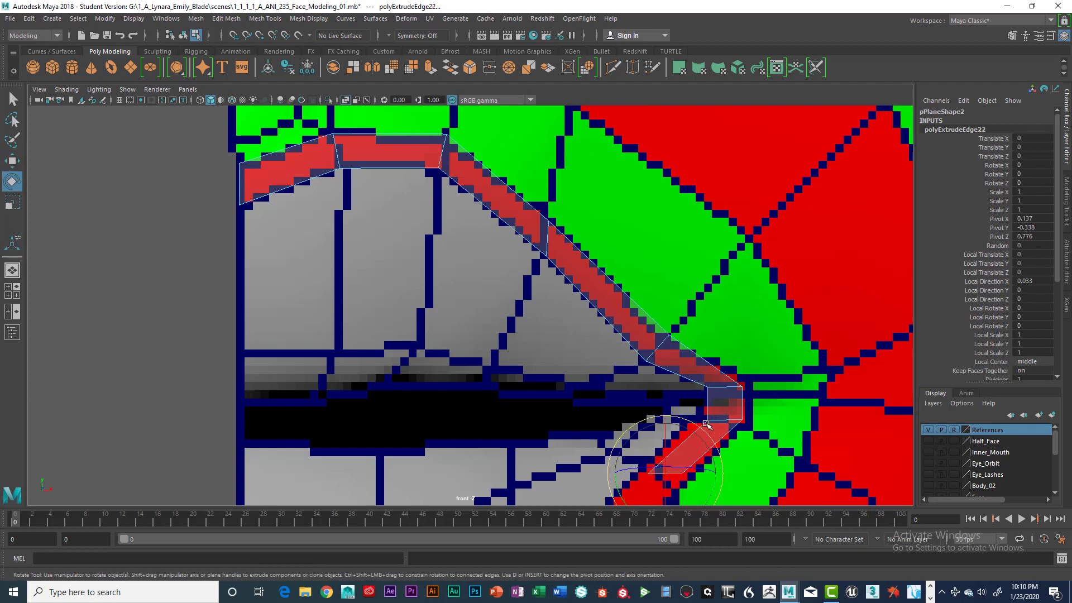
{"action": "left_click_drag", "start_coordinate": [695, 430], "coordinate": [742, 427]}
{"action": "middle_click_drag", "start_coordinate": [742, 427], "coordinate": [732, 303], "text": "alt"}
{"action": "left_click_drag", "start_coordinate": [700, 364], "coordinate": [705, 365]}
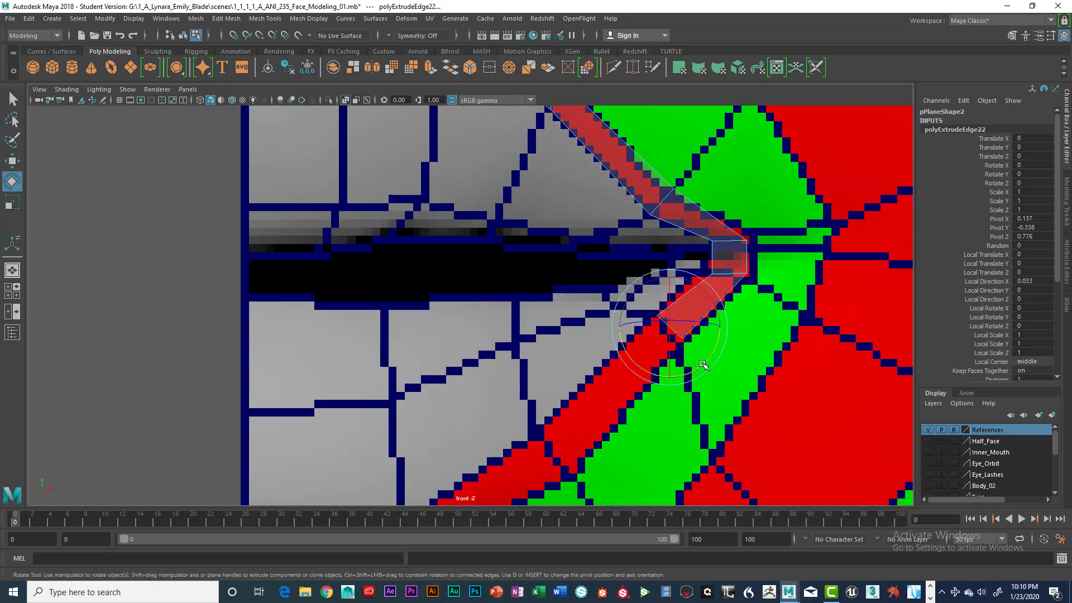
Step: Extrude the end edge diagonally along the second red face below the mouth corner to about X 0.086, Y -0.386
{"action": "key", "text": "ctrl+e"}
{"action": "key", "text": "w"}
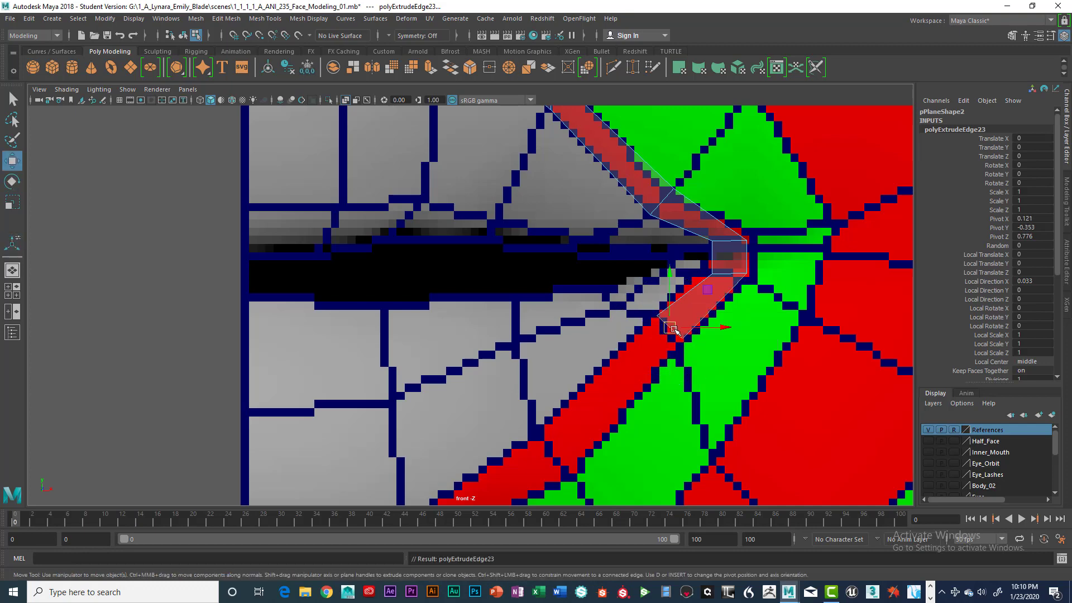
{"action": "left_click_drag", "start_coordinate": [674, 330], "coordinate": [550, 446]}
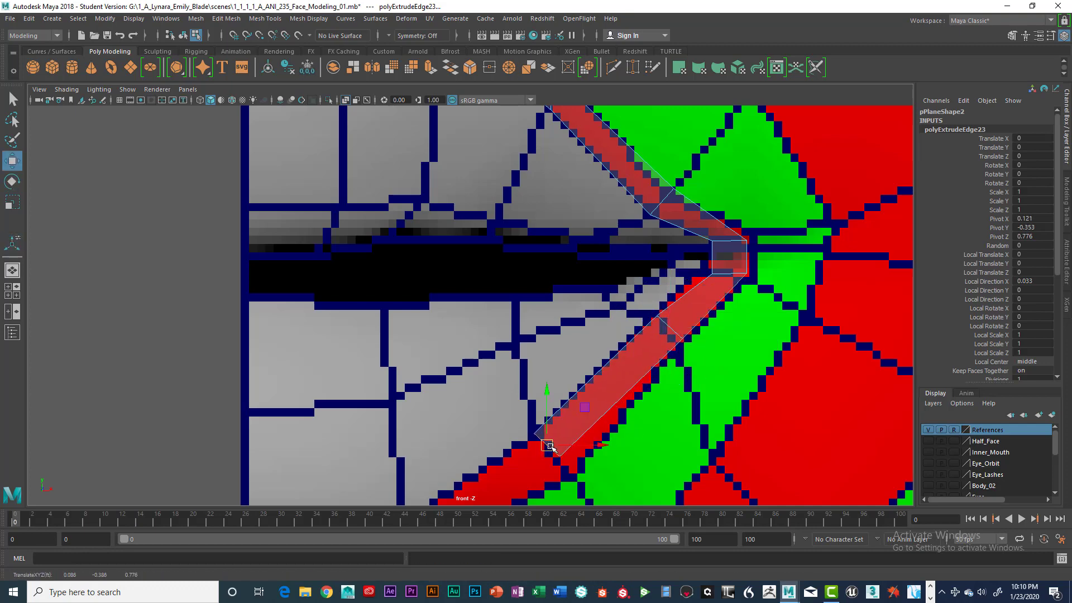
{"action": "scroll", "coordinate": [550, 447], "scroll_direction": "down", "scroll_amount": 6}
{"action": "middle_click_drag", "start_coordinate": [564, 429], "coordinate": [641, 386], "text": "alt"}
{"action": "scroll", "coordinate": [654, 377], "scroll_direction": "up", "scroll_amount": 4}
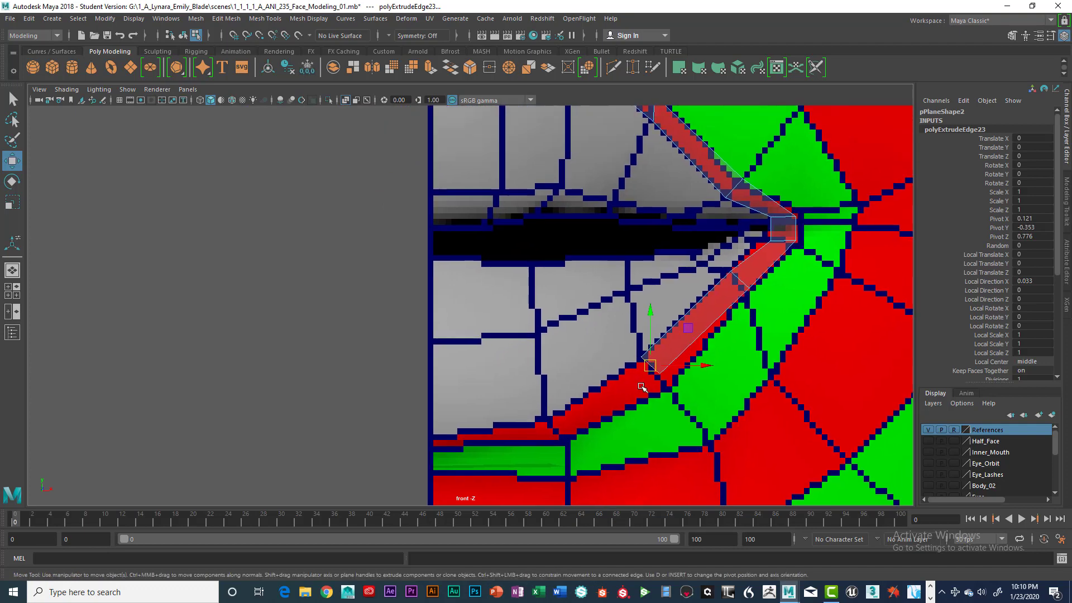
Step: Move the outer end vertex of the new lower-lip face onto the matching corner of the red reference face
{"action": "scroll", "coordinate": [642, 387], "scroll_direction": "up", "scroll_amount": 1}
{"action": "right_click_drag", "start_coordinate": [722, 347], "coordinate": [701, 324]}
{"action": "left_click", "coordinate": [701, 397]}
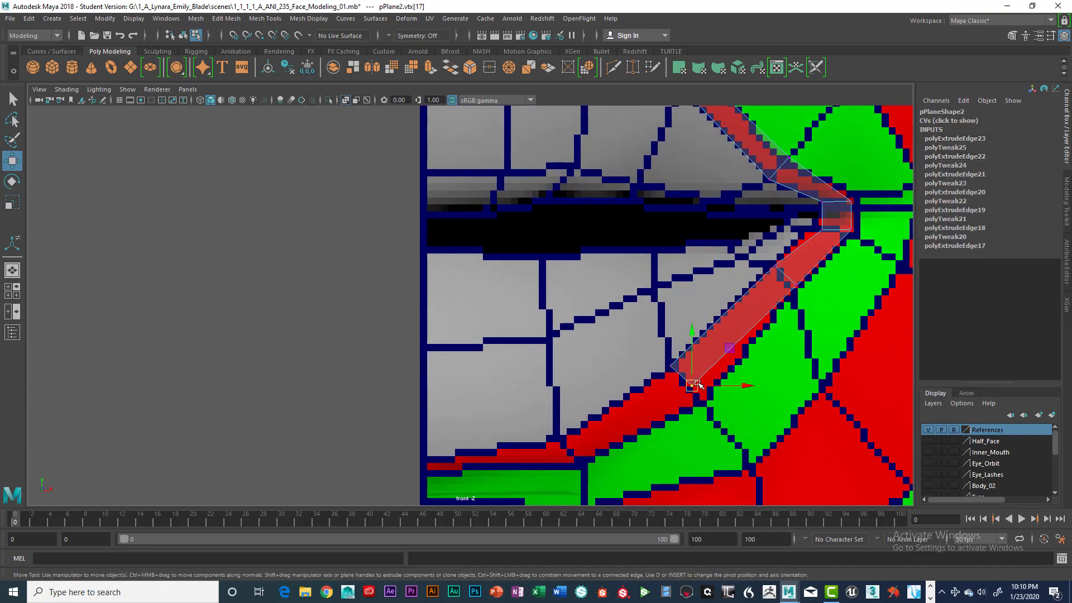
Step: Nudge the upper-lip strip vertices near the mouth corner and at the lip's bend to match the reference edge lines
{"action": "middle_click_drag", "start_coordinate": [785, 288], "coordinate": [687, 429], "text": "alt"}
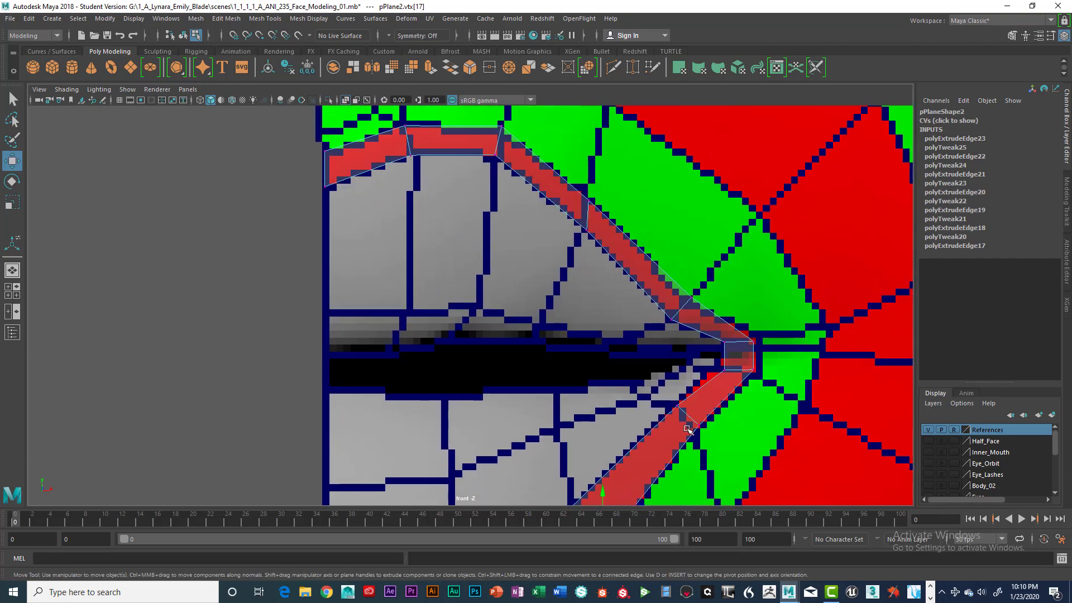
{"action": "left_click", "coordinate": [694, 299]}
{"action": "left_click_drag", "start_coordinate": [695, 300], "coordinate": [691, 303]}
{"action": "middle_click_drag", "start_coordinate": [569, 178], "coordinate": [629, 238], "text": "alt"}
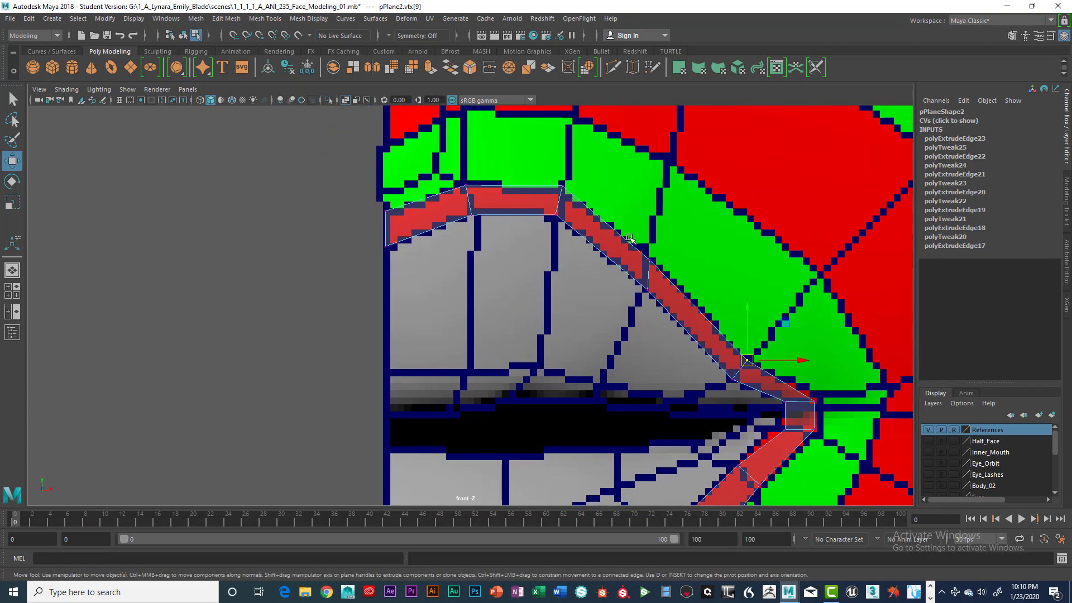
{"action": "left_click", "coordinate": [648, 259]}
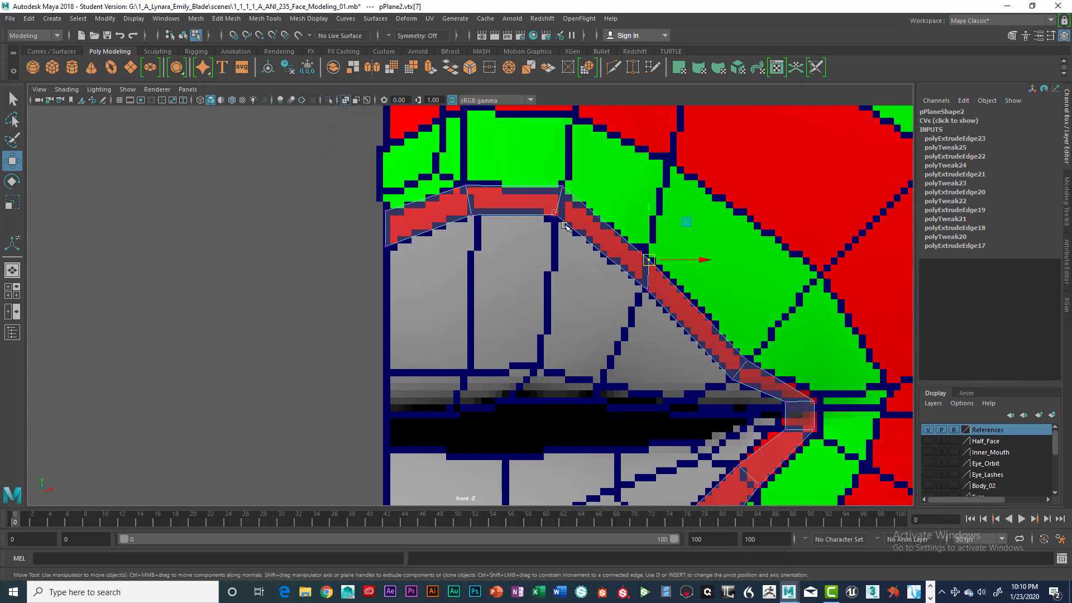
{"action": "left_click", "coordinate": [557, 215]}
{"action": "left_click_drag", "start_coordinate": [557, 215], "coordinate": [559, 219]}
{"action": "middle_click_drag", "start_coordinate": [550, 238], "coordinate": [527, 193], "text": "alt"}
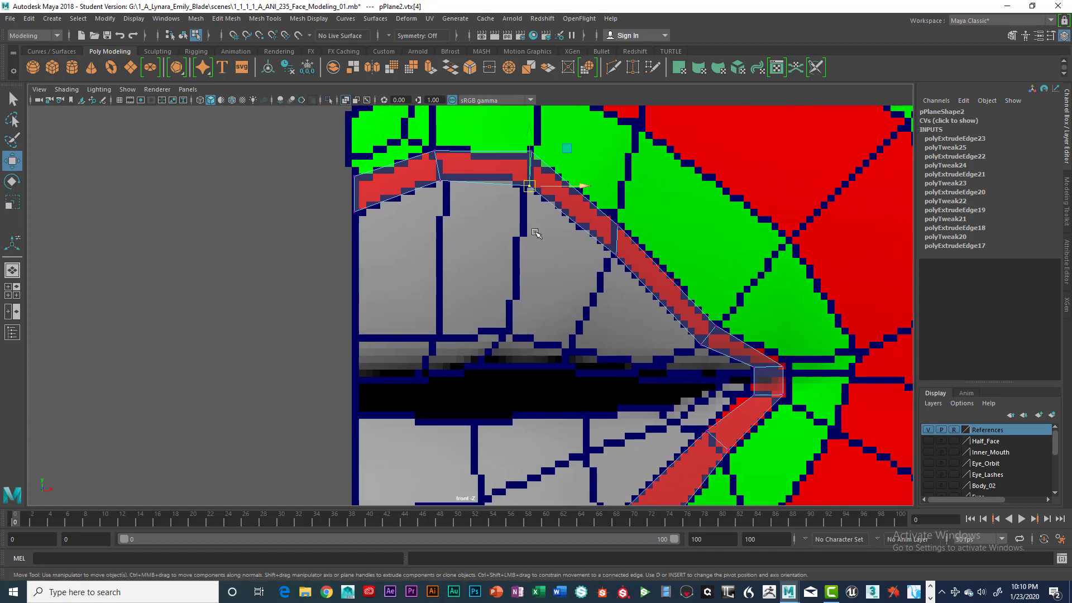
Step: Extrude the lower end edge along the third red lower-lip face to about X 0.048, Y -0.411, and rotate it to fit
{"action": "middle_click_drag", "start_coordinate": [580, 335], "coordinate": [529, 192], "text": "alt"}
{"action": "middle_click_drag", "start_coordinate": [502, 434], "coordinate": [565, 333], "text": "alt"}
{"action": "left_click", "coordinate": [479, 366]}
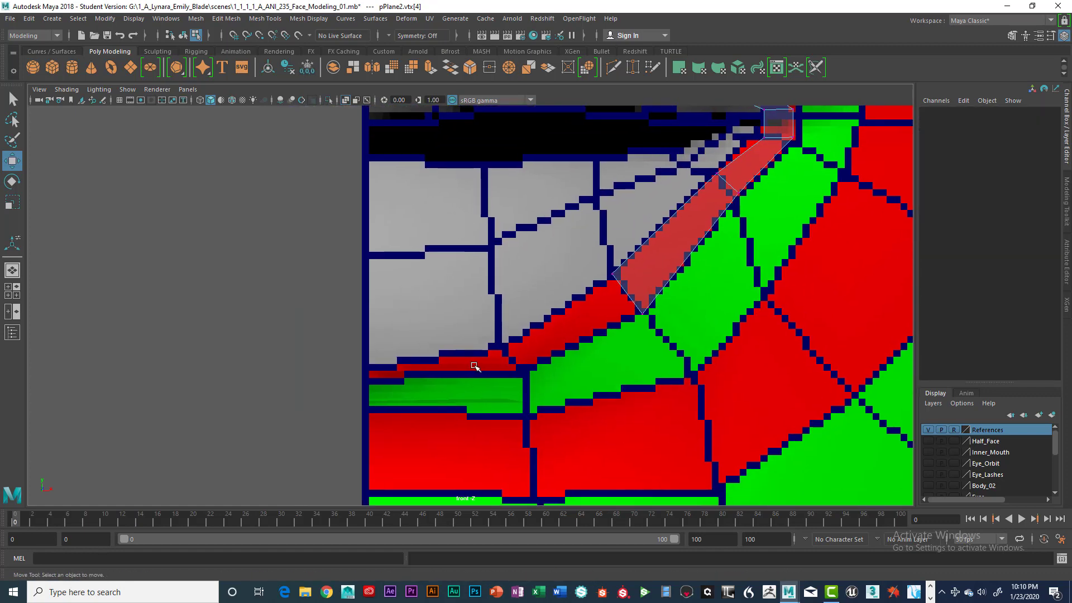
{"action": "right_click_drag", "start_coordinate": [622, 292], "coordinate": [618, 240]}
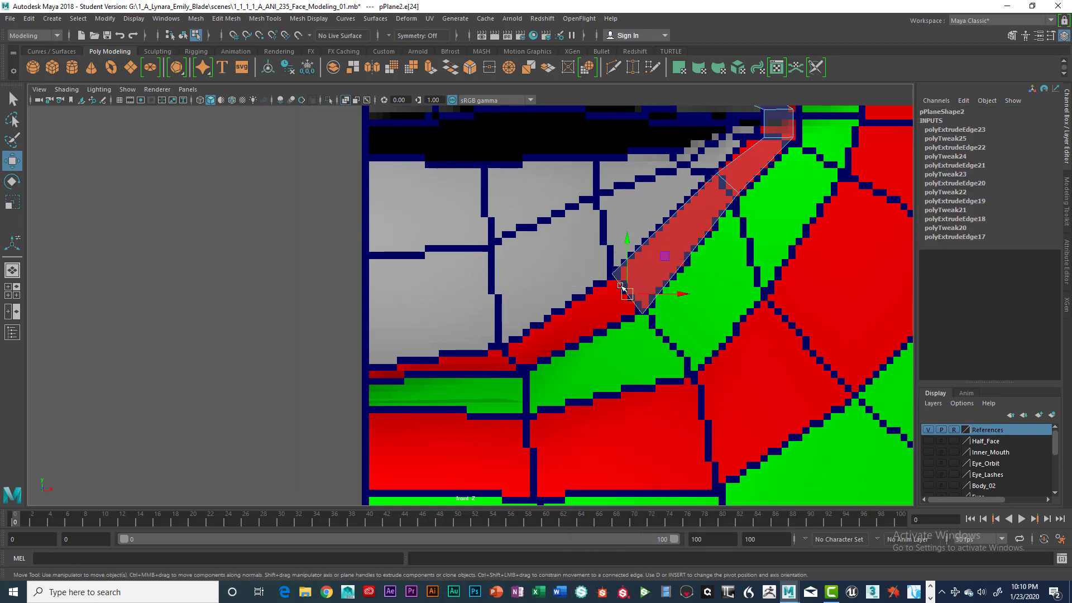
{"action": "left_click", "coordinate": [623, 289]}
{"action": "key", "text": "ctrl+e"}
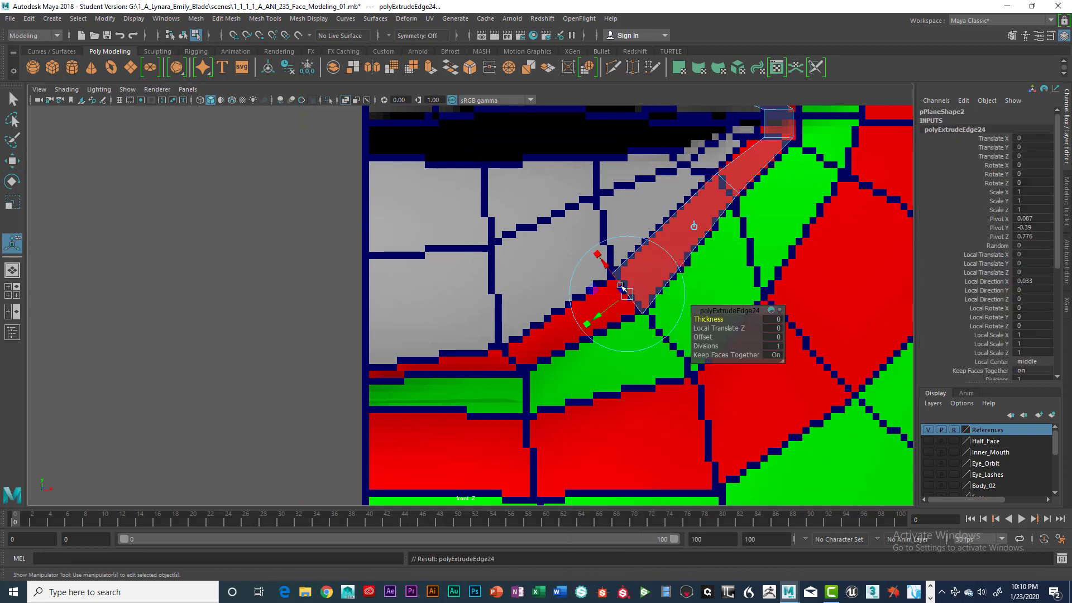
{"action": "left_click_drag", "start_coordinate": [624, 291], "coordinate": [540, 392]}
{"action": "key", "text": "e"}
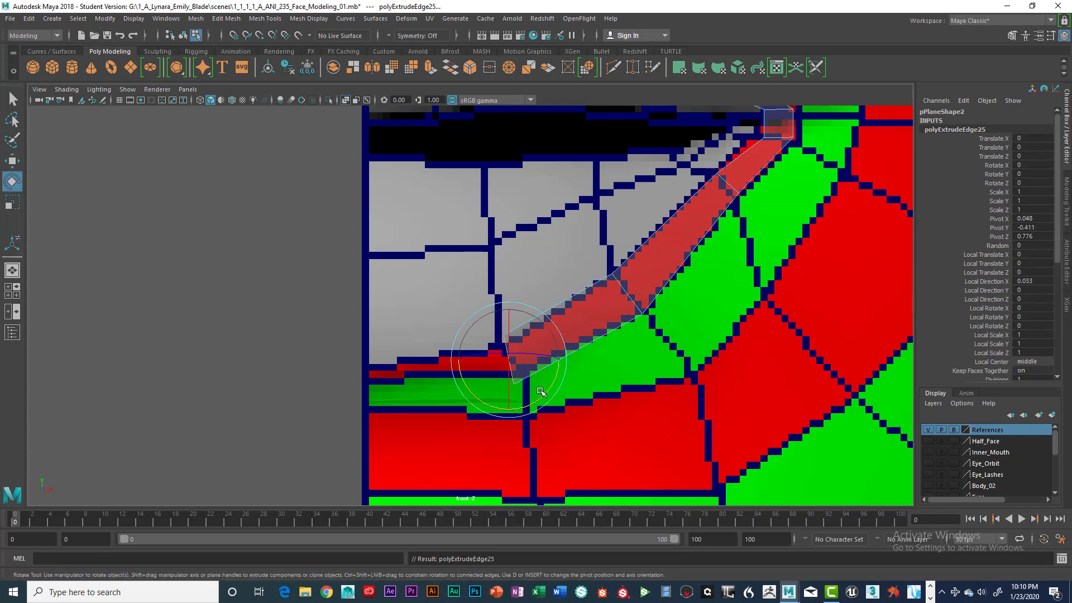
Step: Extrude the end edge along the last thin red lower-lip face to the face's centre line at about X 0.002, Y -0.417
{"action": "left_click", "coordinate": [507, 369], "text": "shift"}
{"action": "key", "text": "w"}
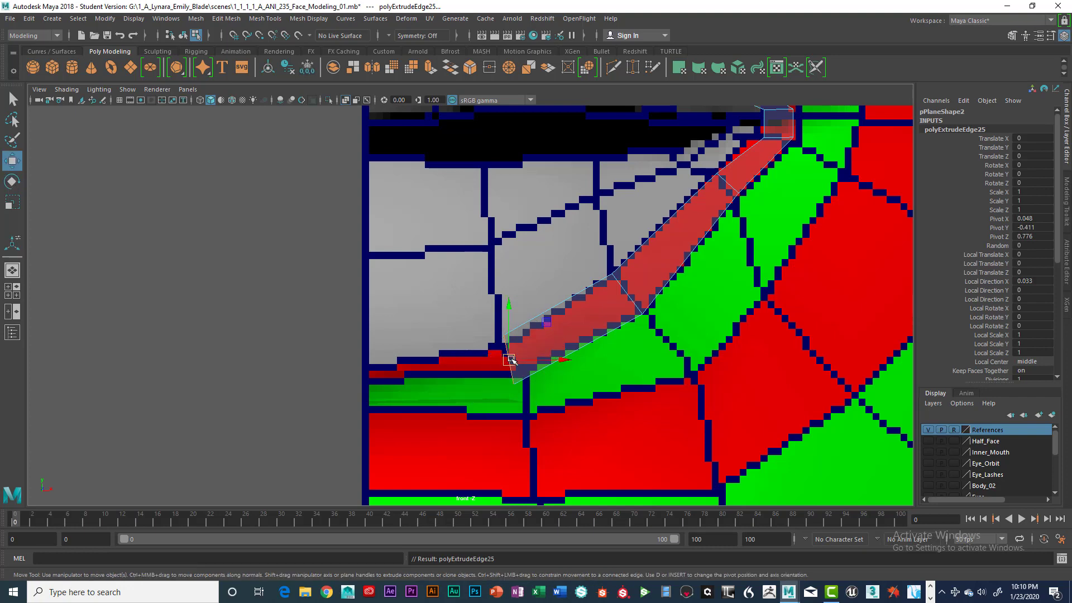
{"action": "left_click_drag", "start_coordinate": [509, 360], "coordinate": [366, 378]}
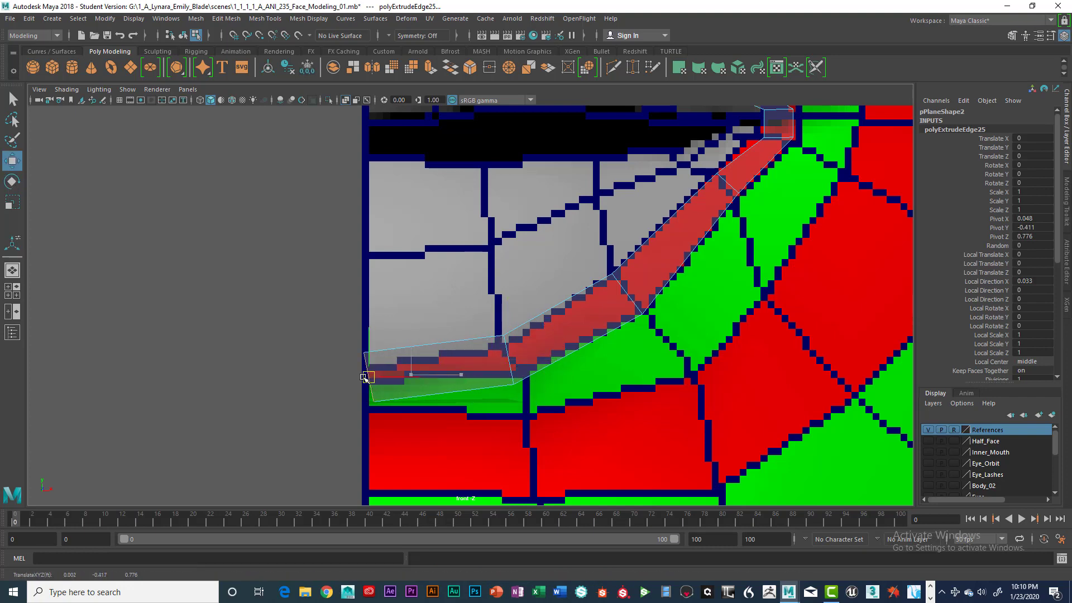
Step: Move the four vertices of the last lower-lip face onto the reference corners, narrowing it to the thin red strip at the centre line
{"action": "right_click_drag", "start_coordinate": [391, 279], "coordinate": [357, 279]}
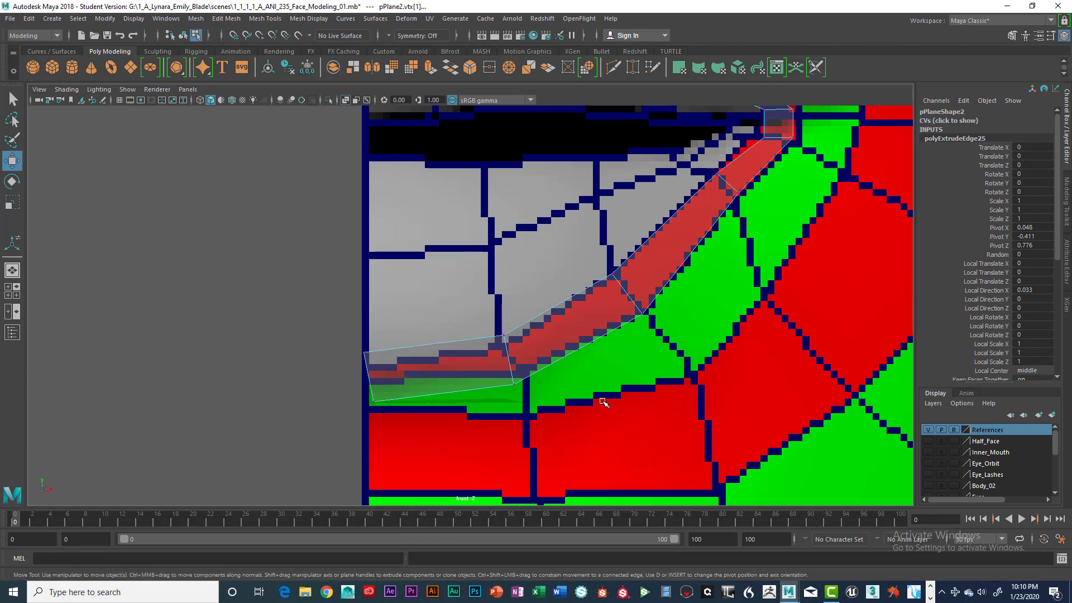
{"action": "left_click_drag", "start_coordinate": [510, 333], "coordinate": [511, 342]}
{"action": "left_click", "coordinate": [514, 385]}
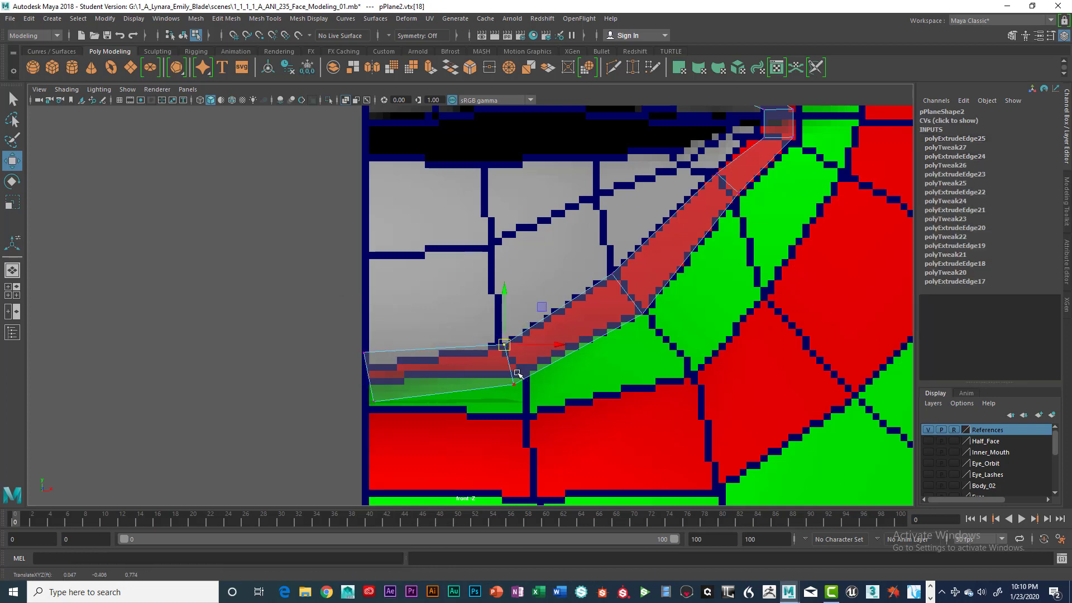
{"action": "left_click_drag", "start_coordinate": [514, 386], "coordinate": [522, 371]}
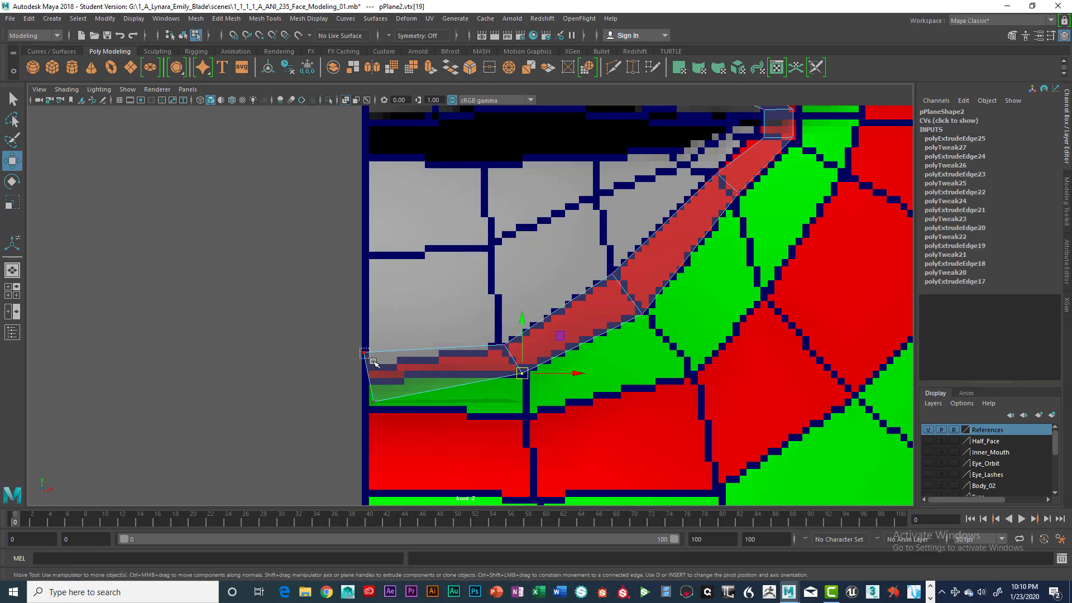
{"action": "left_click", "coordinate": [362, 353]}
{"action": "left_click_drag", "start_coordinate": [363, 353], "coordinate": [367, 364]}
{"action": "left_click", "coordinate": [375, 401]}
{"action": "left_click_drag", "start_coordinate": [378, 403], "coordinate": [372, 388]}
Step: Examine the depth of the flat mouth loop against the reference lips in the side view
{"action": "scroll", "coordinate": [592, 354], "scroll_direction": "down", "scroll_amount": 5}
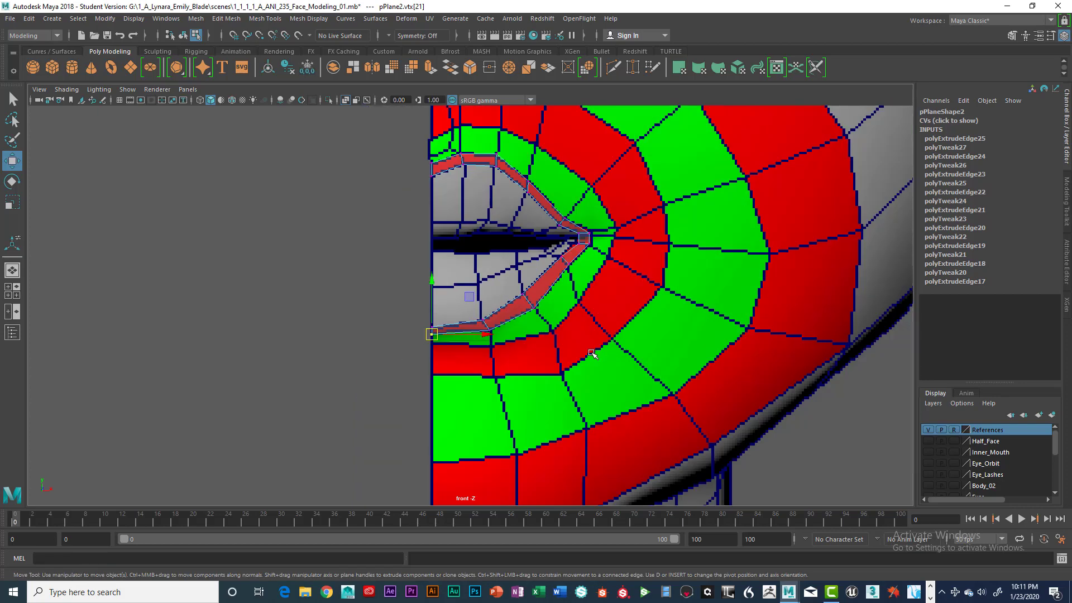
{"action": "key", "text": "space"}
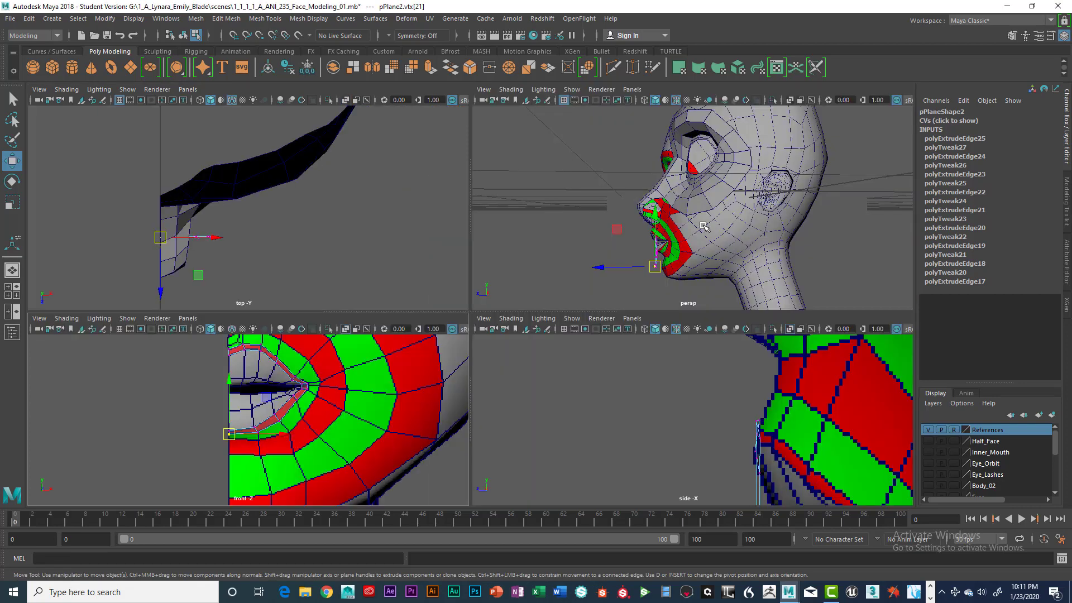
{"action": "key", "text": "space"}
{"action": "key", "text": "space"}
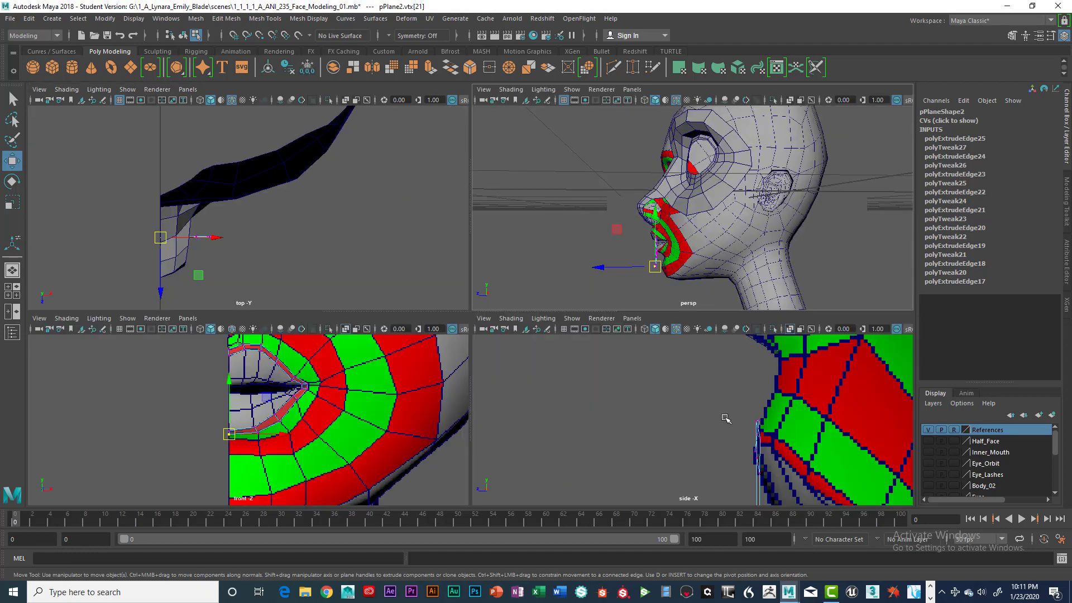
{"action": "key", "text": "space"}
{"action": "scroll", "coordinate": [680, 387], "scroll_direction": "down", "scroll_amount": 2}
{"action": "scroll", "coordinate": [680, 386], "scroll_direction": "down", "scroll_amount": 1}
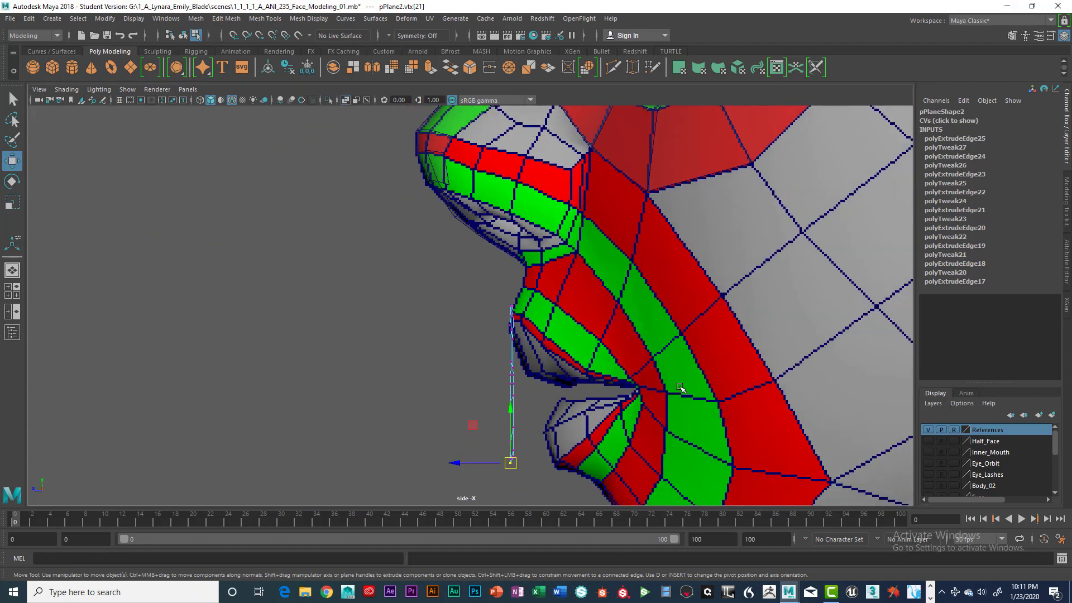
{"action": "middle_click_drag", "start_coordinate": [656, 386], "coordinate": [639, 338], "text": "alt"}
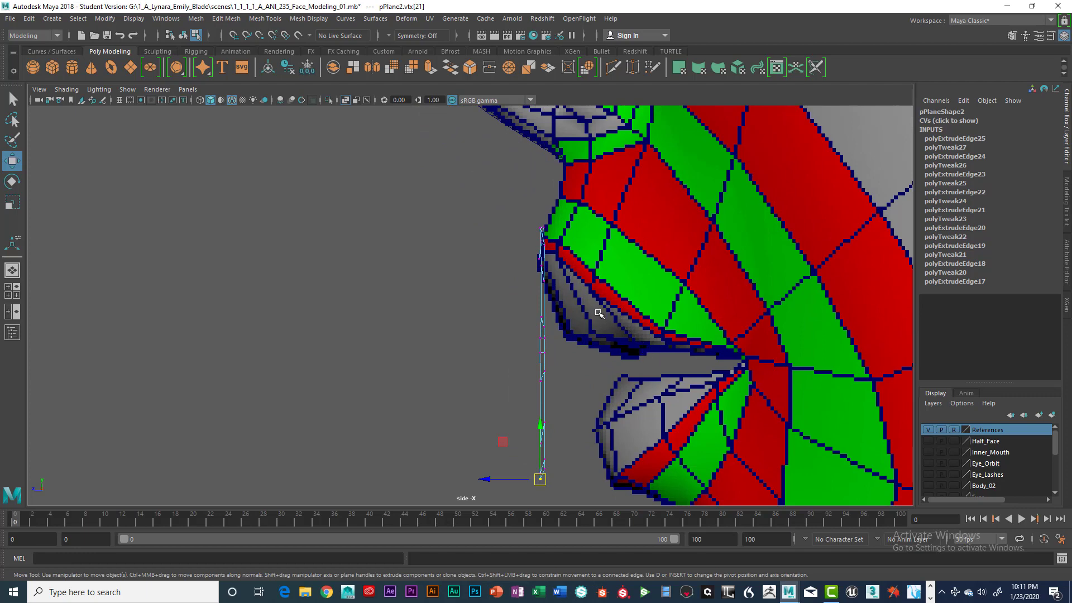
{"action": "key", "text": "space"}
{"action": "key", "text": "space"}
{"action": "key", "text": "space"}
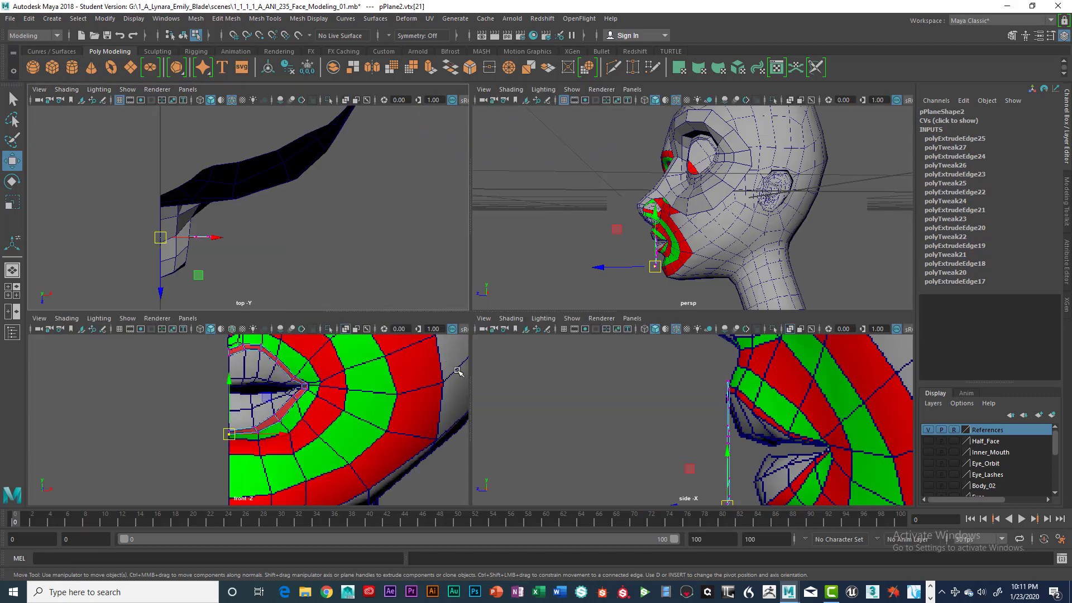
{"action": "key", "text": "space"}
Step: Select the four mouth-corner vertices and move them in the side view to the reference corner at about Y -0.343, Z 0.648
{"action": "scroll", "coordinate": [494, 329], "scroll_direction": "up", "scroll_amount": 6}
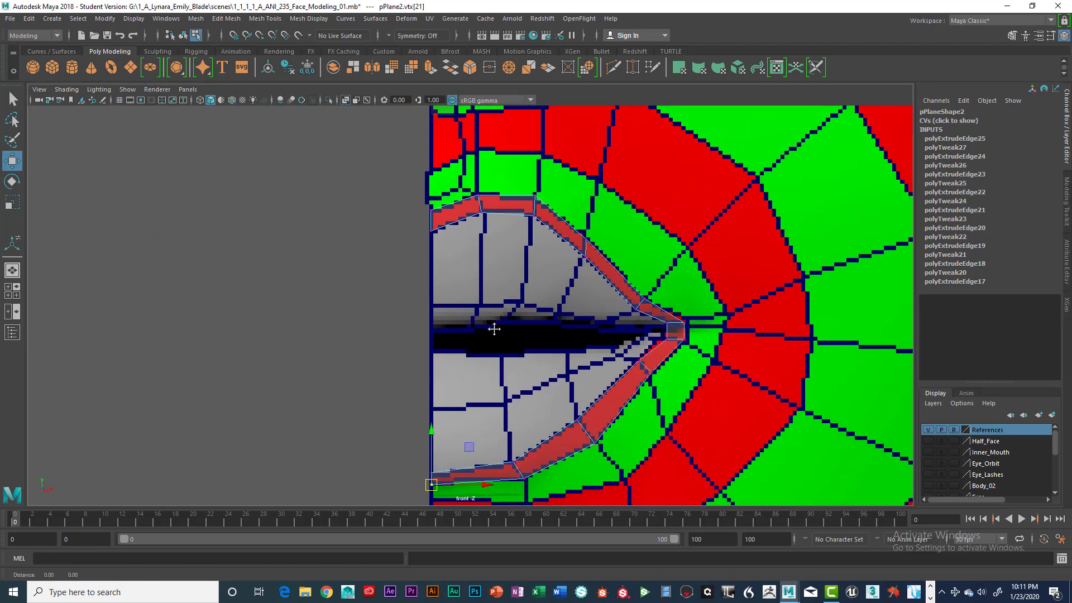
{"action": "middle_click_drag", "start_coordinate": [494, 329], "coordinate": [489, 403], "text": "alt"}
{"action": "middle_click_drag", "start_coordinate": [592, 316], "coordinate": [518, 286], "text": "alt"}
{"action": "left_click_drag", "start_coordinate": [552, 316], "coordinate": [556, 318]}
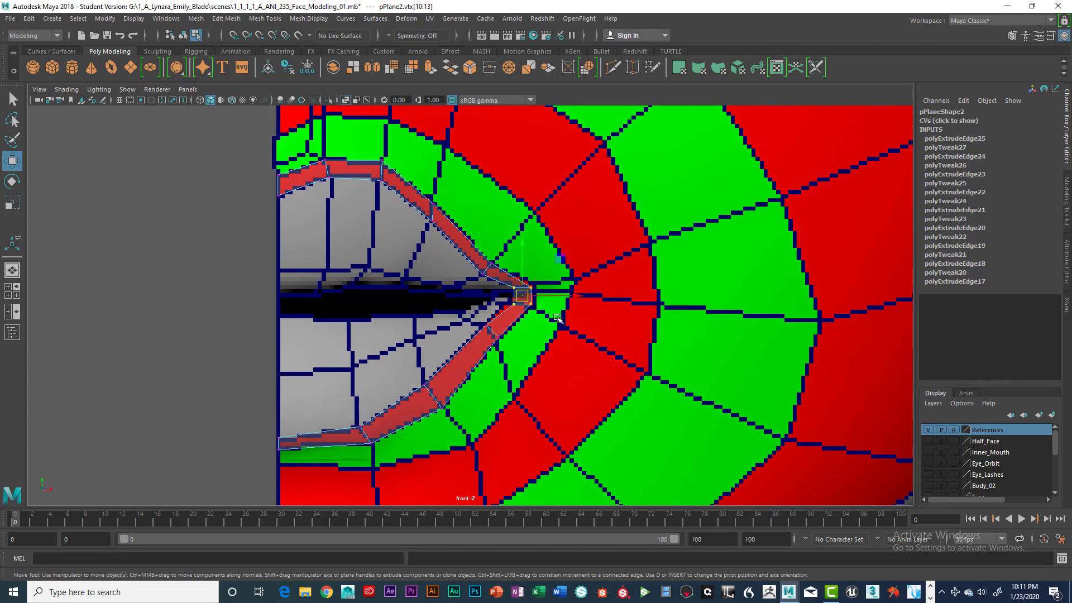
{"action": "key", "text": "space"}
{"action": "key", "text": "space"}
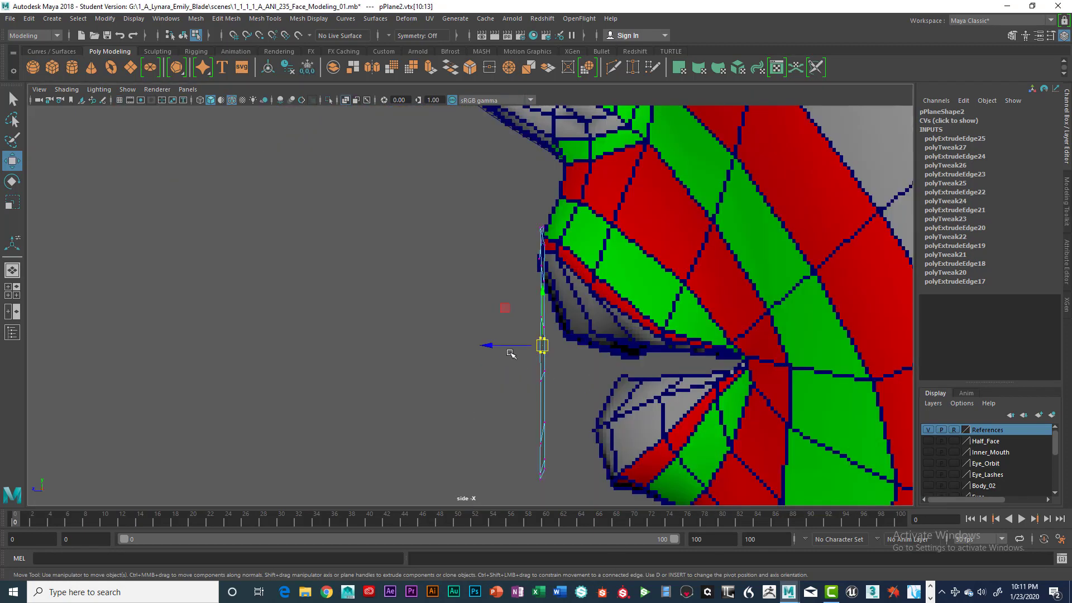
{"action": "left_click_drag", "start_coordinate": [494, 345], "coordinate": [692, 345]}
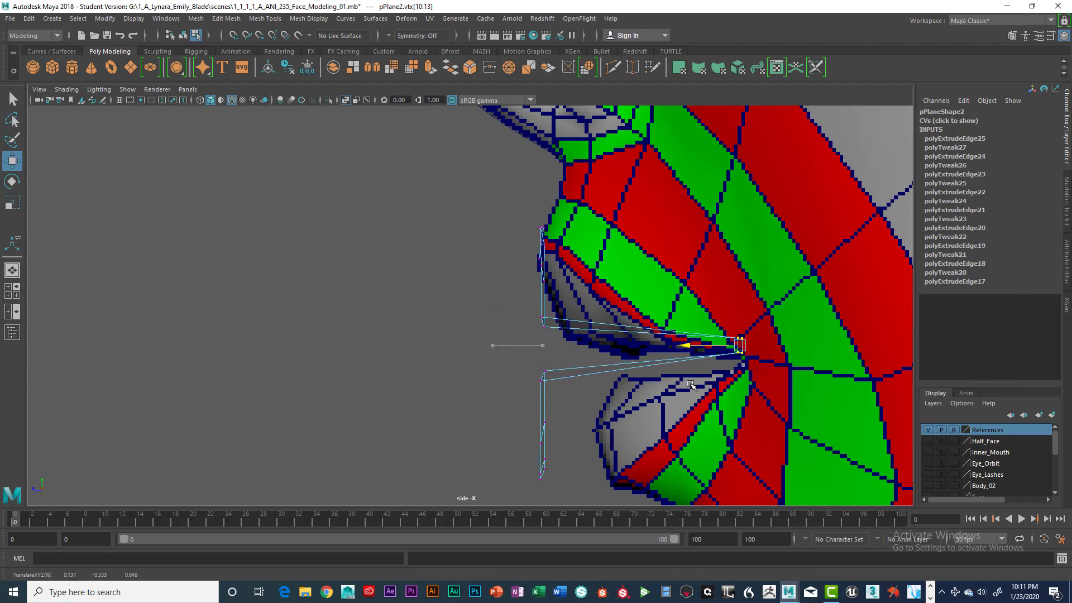
{"action": "left_click_drag", "start_coordinate": [736, 302], "coordinate": [737, 319]}
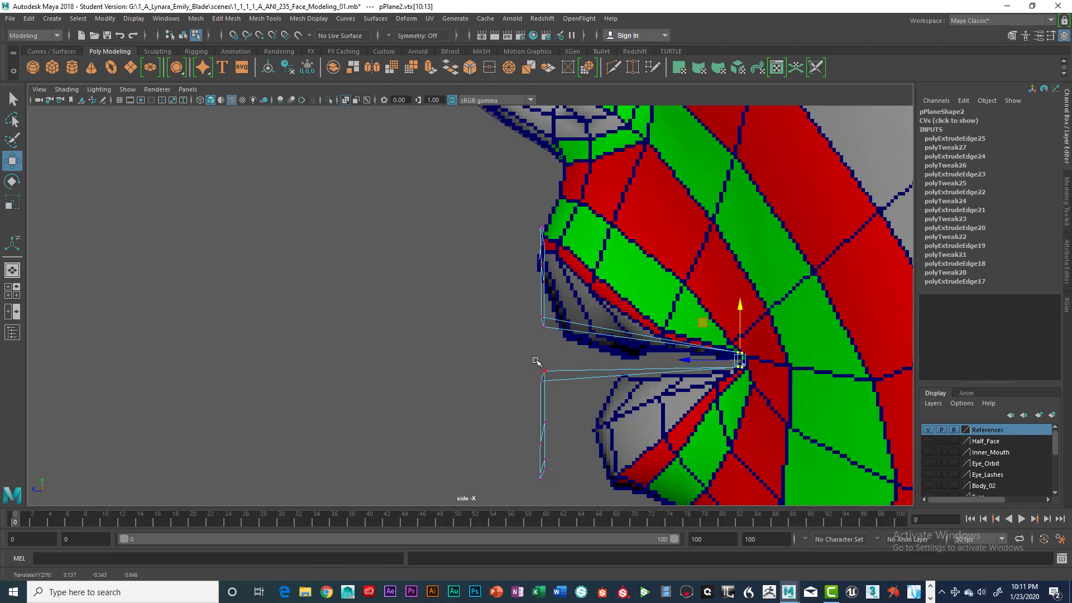
Step: Try to move the vertex pair just below the mouth corner slightly back in depth in the side view, and undo it
{"action": "key", "text": "space"}
{"action": "key", "text": "space"}
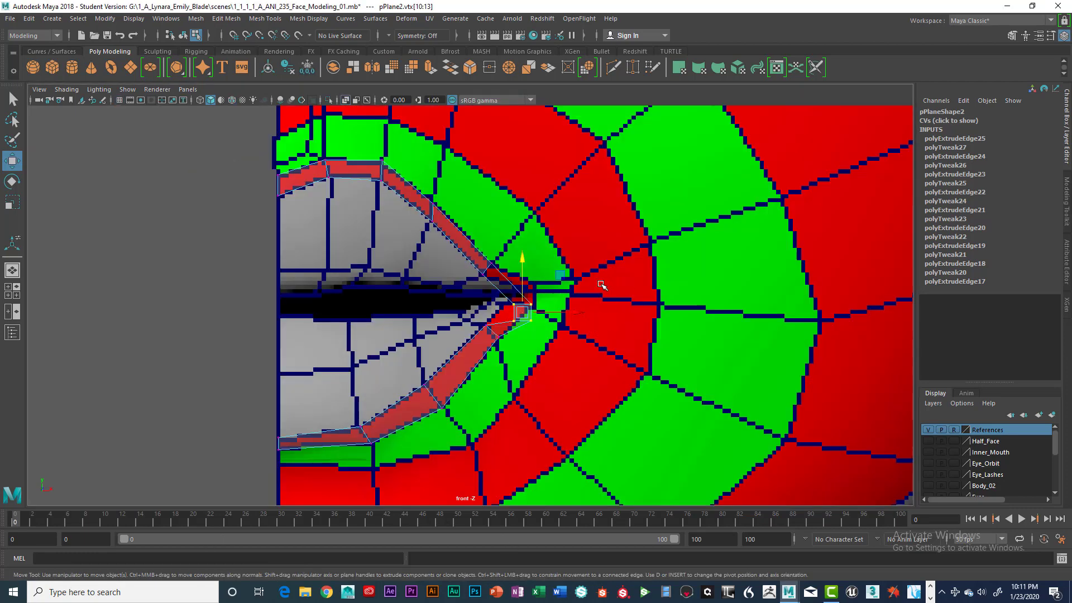
{"action": "left_click_drag", "start_coordinate": [467, 245], "coordinate": [504, 290]}
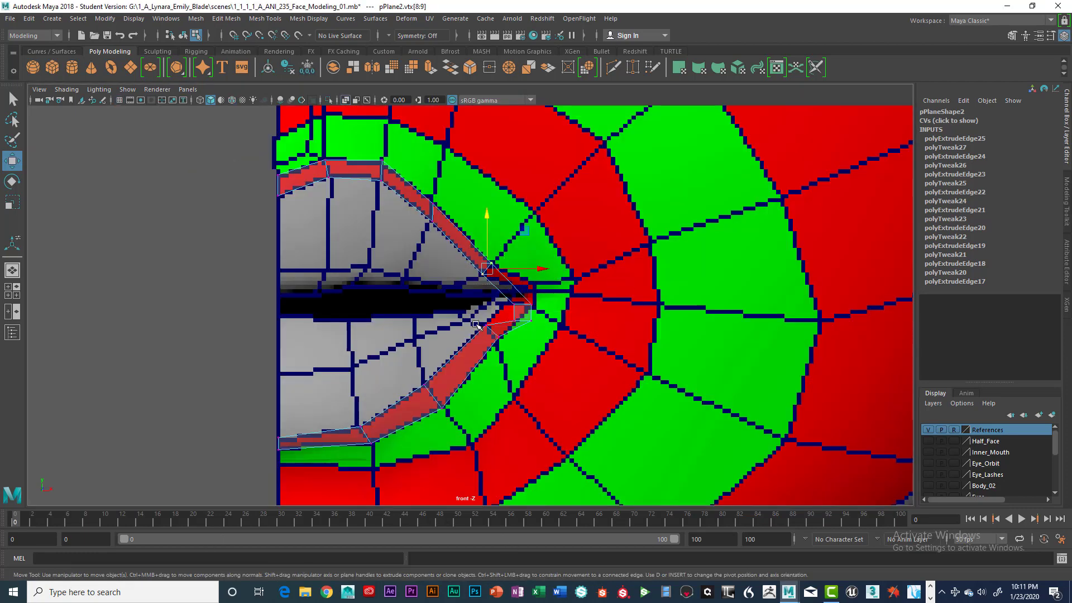
{"action": "left_click_drag", "start_coordinate": [503, 339], "coordinate": [512, 358]}
{"action": "key", "text": "space"}
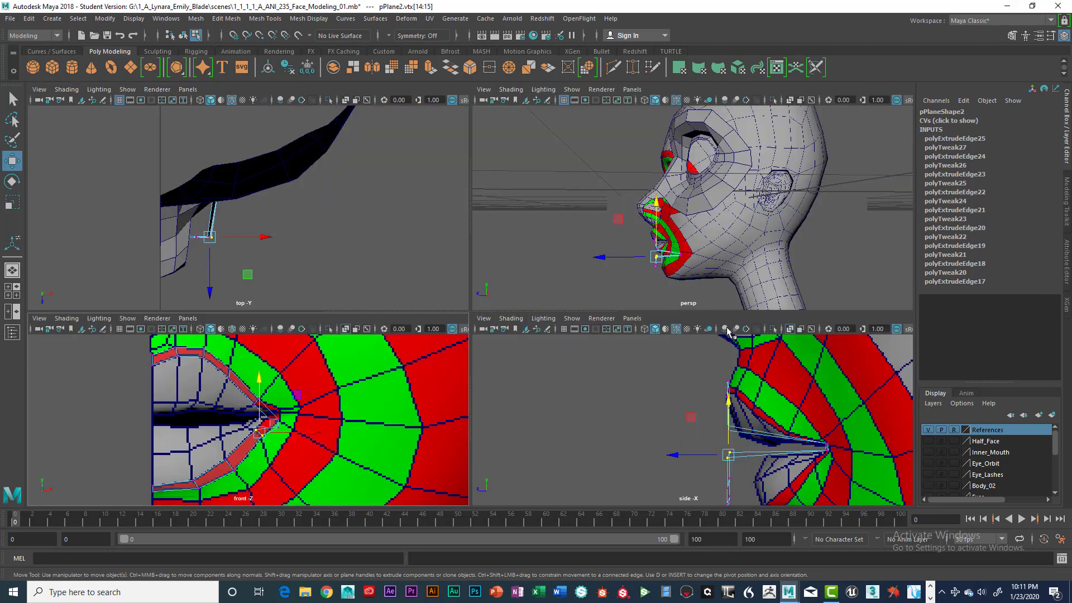
{"action": "key", "text": "space"}
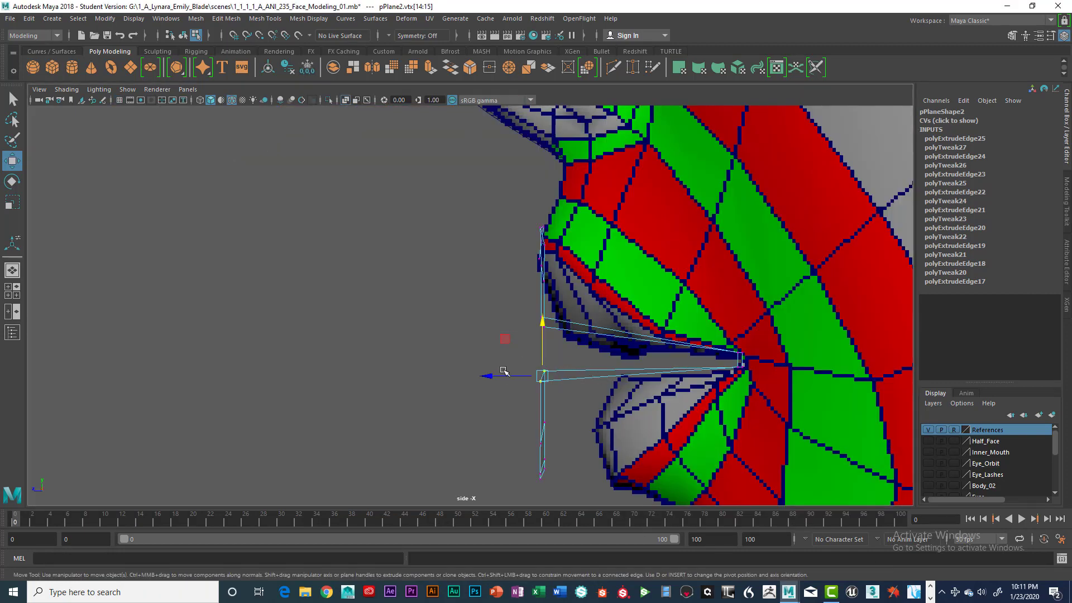
{"action": "left_click_drag", "start_coordinate": [504, 371], "coordinate": [508, 376]}
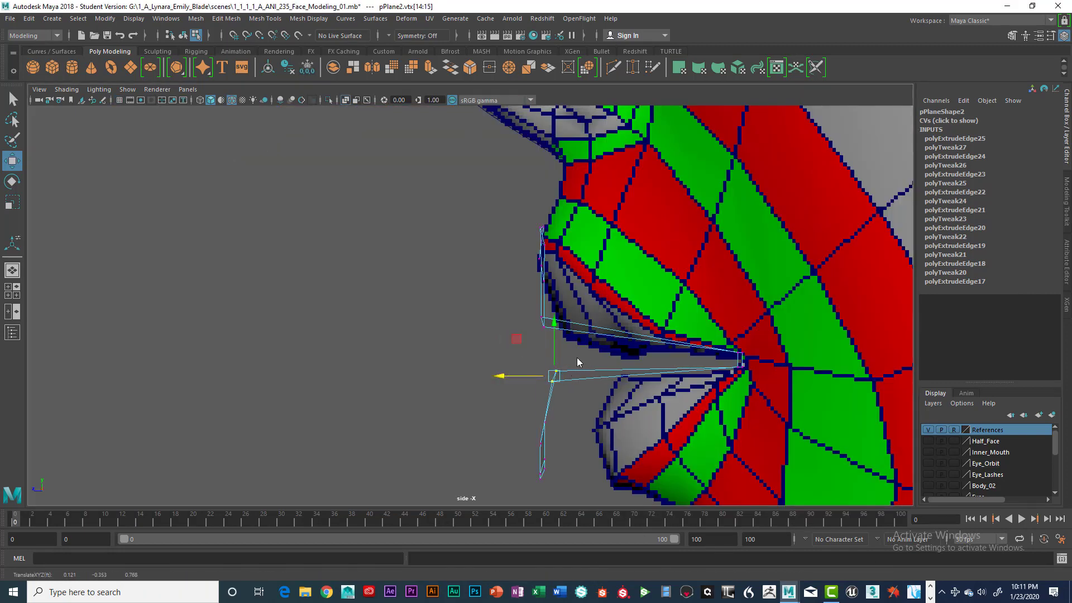
{"action": "key", "text": "space"}
{"action": "key", "text": "space"}
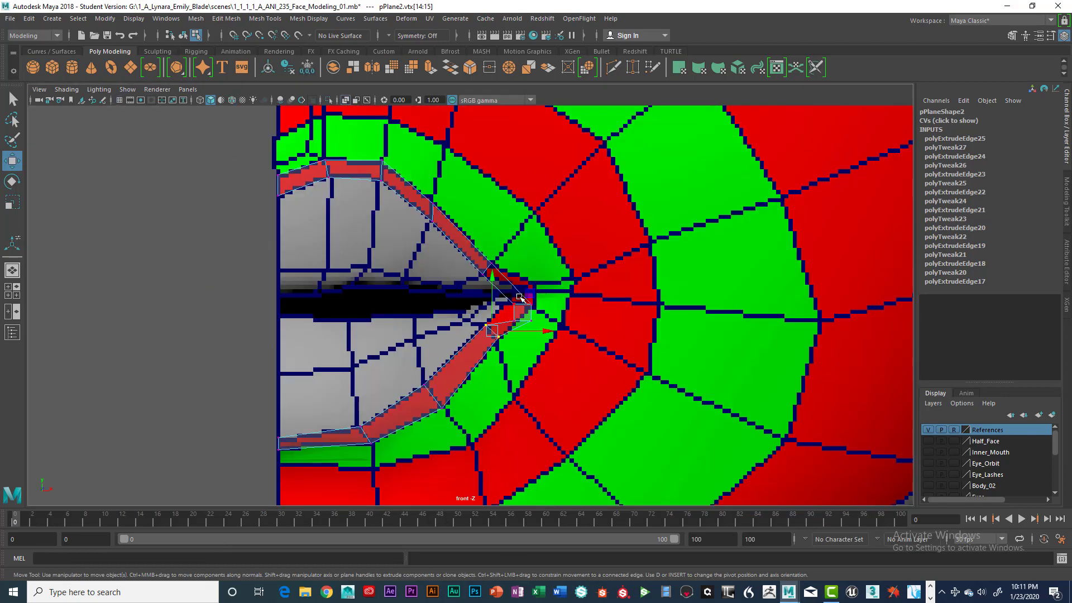
{"action": "key", "text": "ctrl+z"}
Step: Select the upper and lower vertex pairs beside the mouth corner and move them back in depth in the side view
{"action": "left_click_drag", "start_coordinate": [467, 238], "coordinate": [508, 362]}
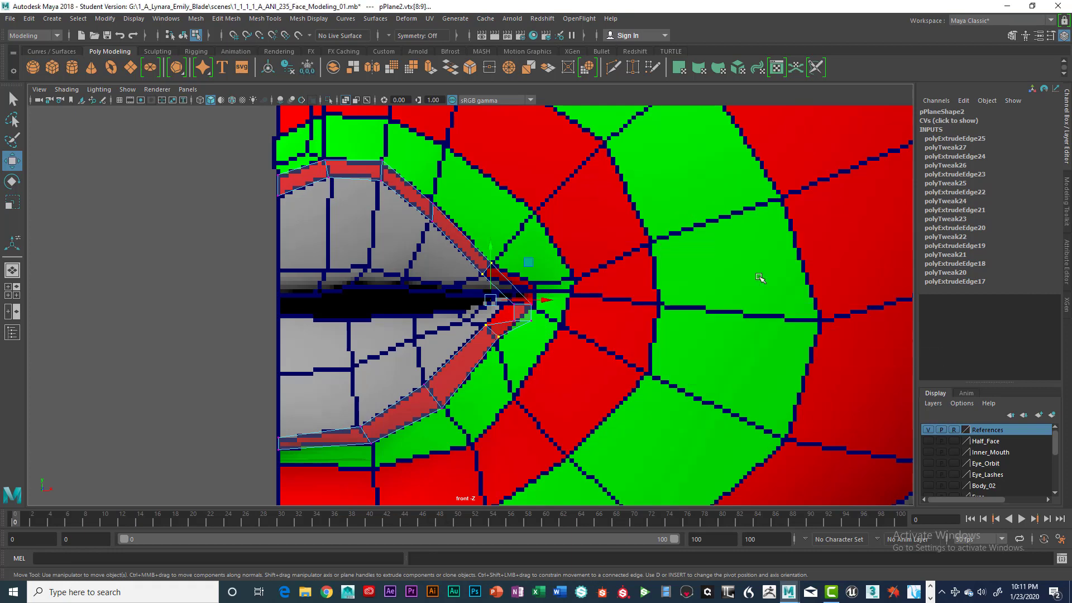
{"action": "key", "text": "space"}
{"action": "key", "text": "space"}
{"action": "left_click_drag", "start_coordinate": [497, 349], "coordinate": [613, 407]}
{"action": "key", "text": "space"}
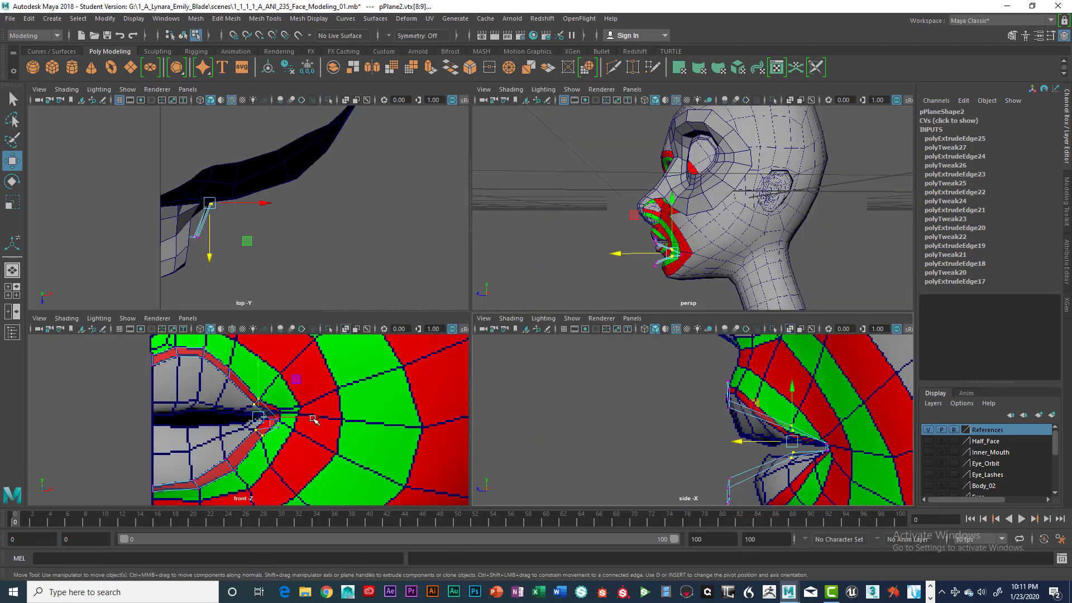
Step: Select the next upper and lower vertex pairs toward the lip centre and move them back in the side view to about Z 0.747
{"action": "key", "text": "space"}
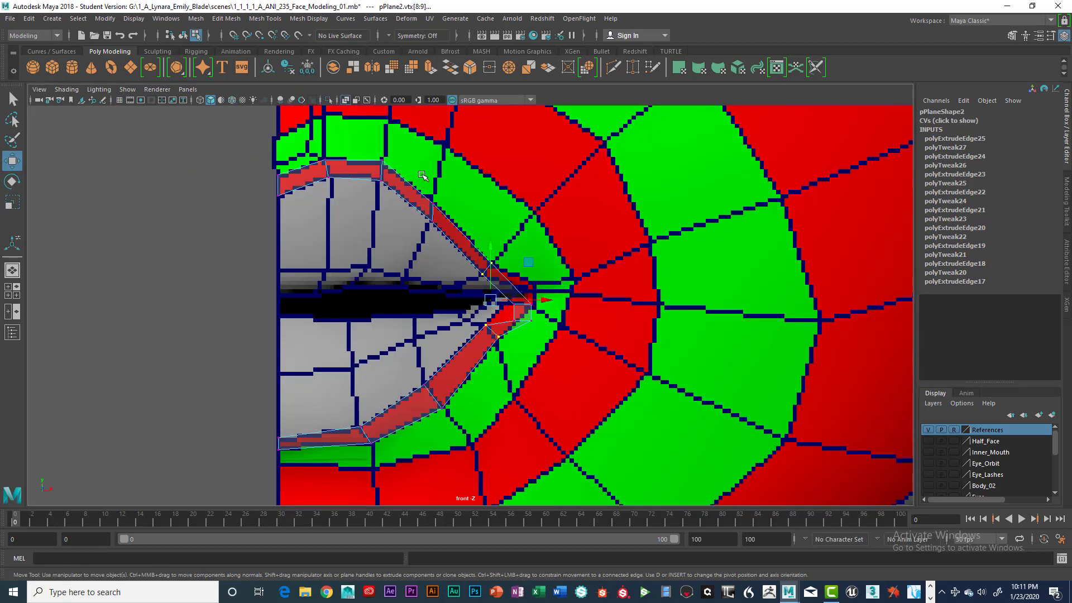
{"action": "left_click_drag", "start_coordinate": [445, 258], "coordinate": [451, 431]}
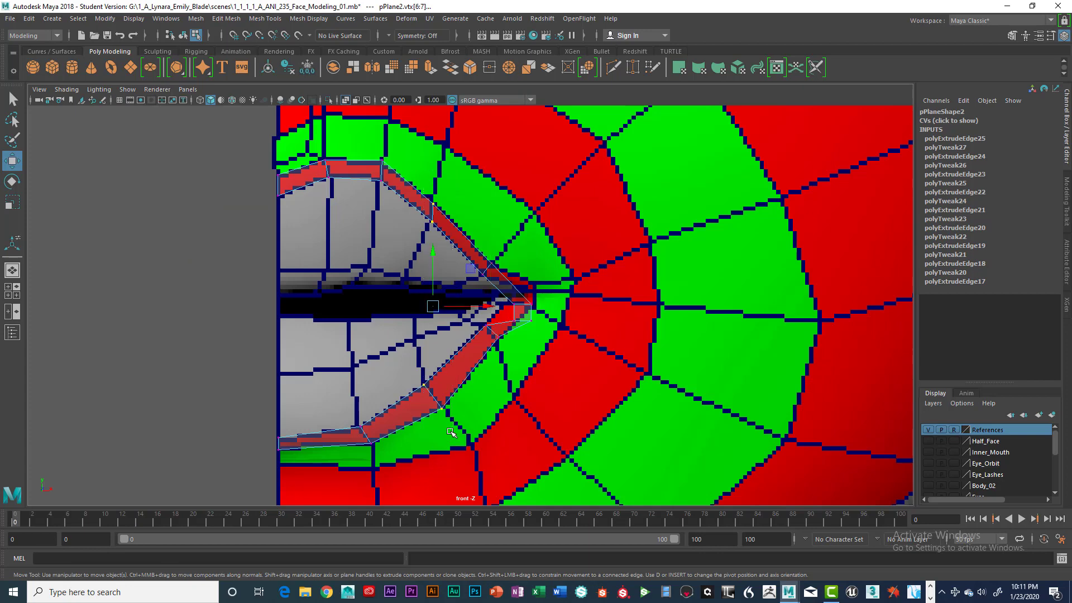
{"action": "key", "text": "space"}
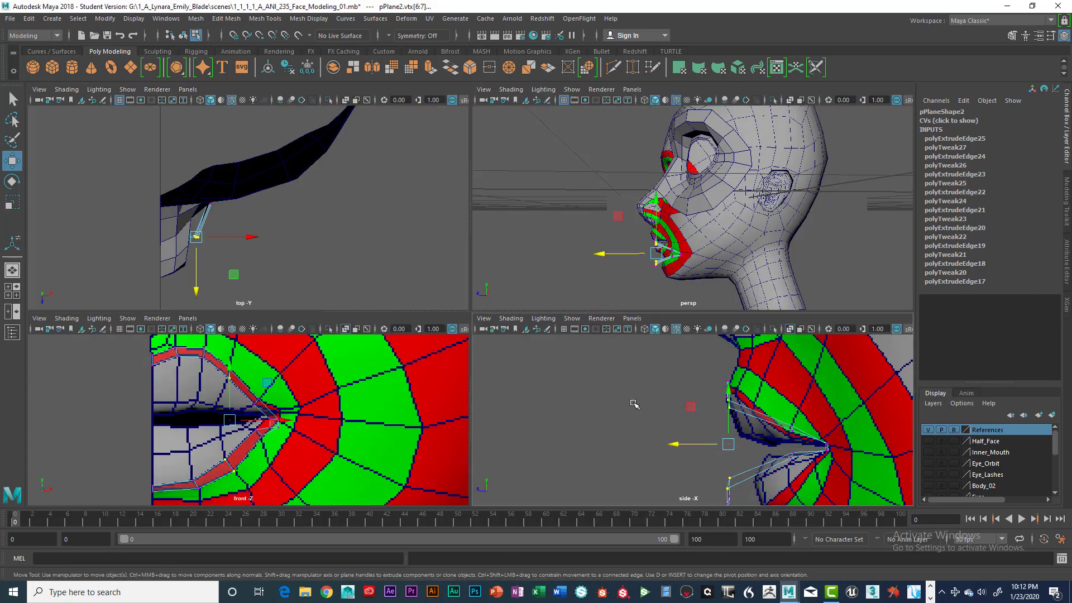
{"action": "key", "text": "space"}
{"action": "left_click_drag", "start_coordinate": [493, 355], "coordinate": [541, 358]}
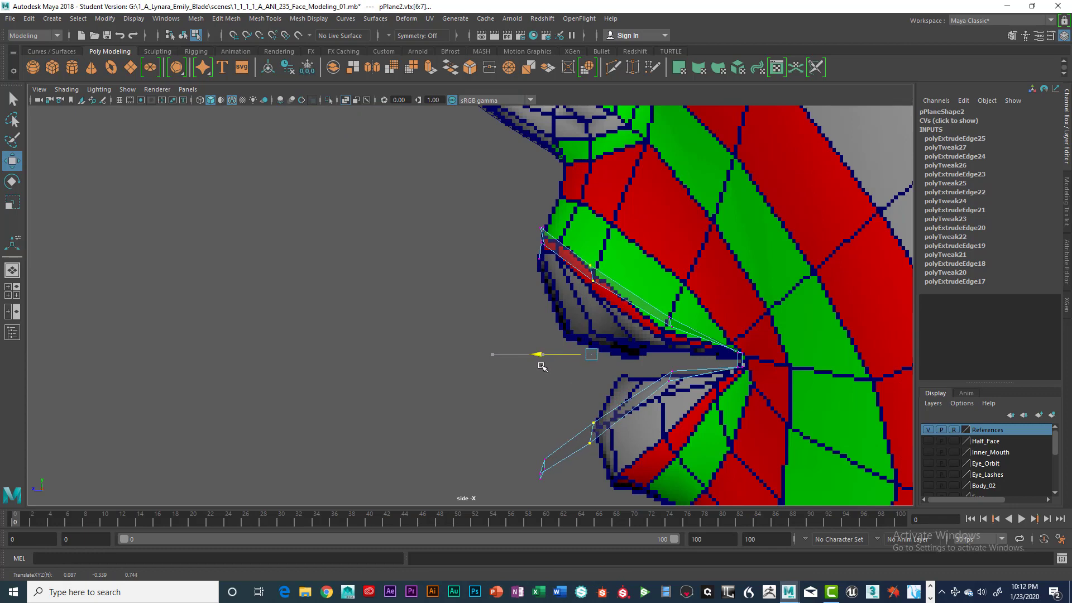
{"action": "left_click_drag", "start_coordinate": [542, 377], "coordinate": [536, 379]}
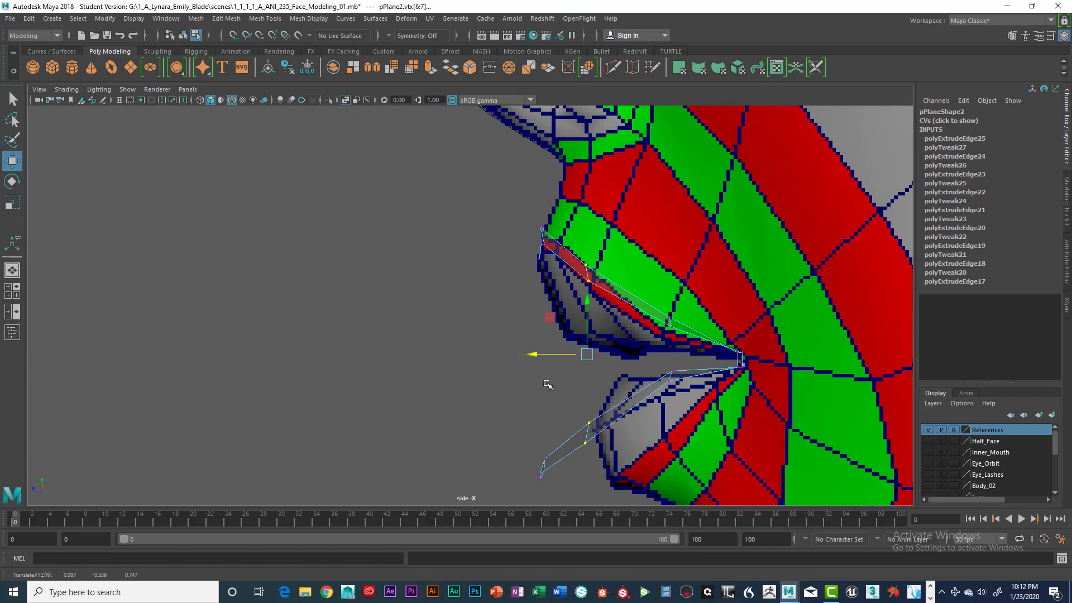
Step: Select the four mouth-corner vertices and move them up onto the reference corner in the front view, to about X 0.138, Y -0.332
{"action": "key", "text": "space"}
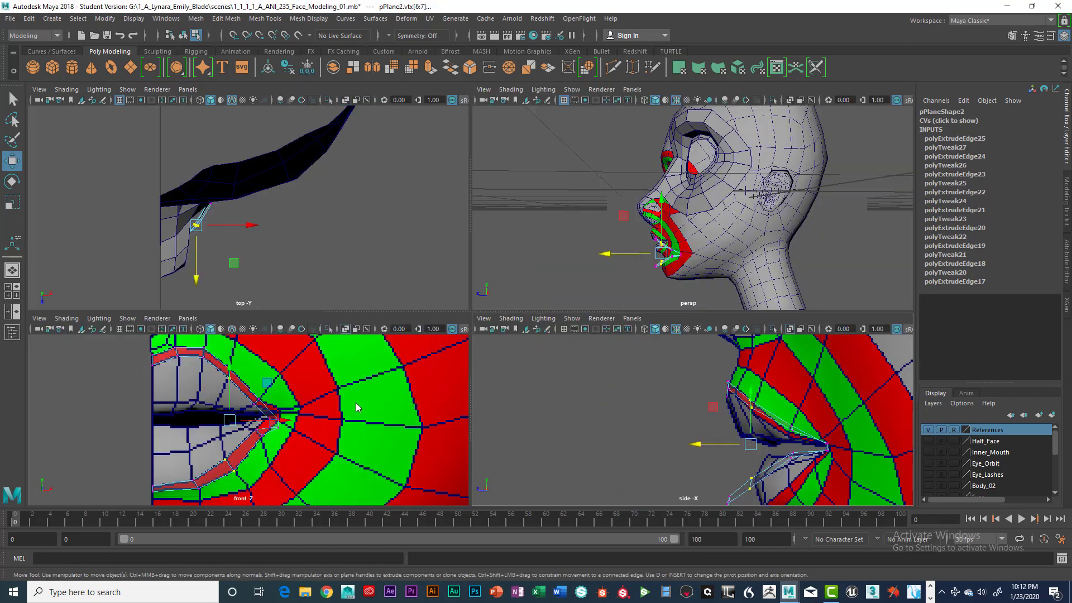
{"action": "key", "text": "space"}
{"action": "scroll", "coordinate": [528, 350], "scroll_direction": "up", "scroll_amount": 2}
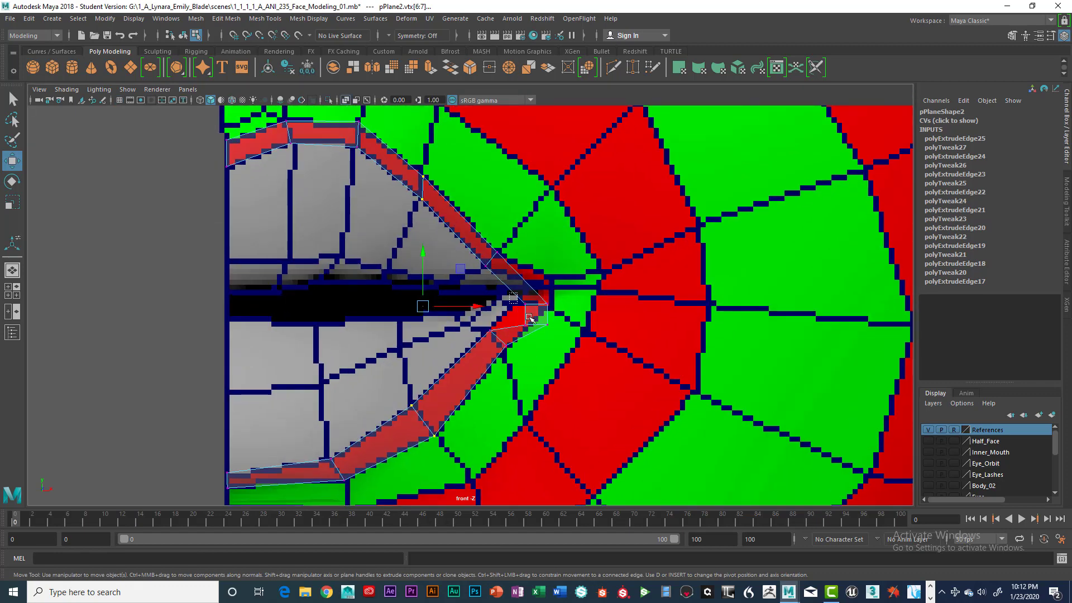
{"action": "mouse_move", "coordinate": [529, 317]}
{"action": "left_mouse_down"}
{"action": "mouse_move", "coordinate": [557, 335]}
{"action": "mouse_move", "coordinate": [534, 298]}
{"action": "left_mouse_up"}
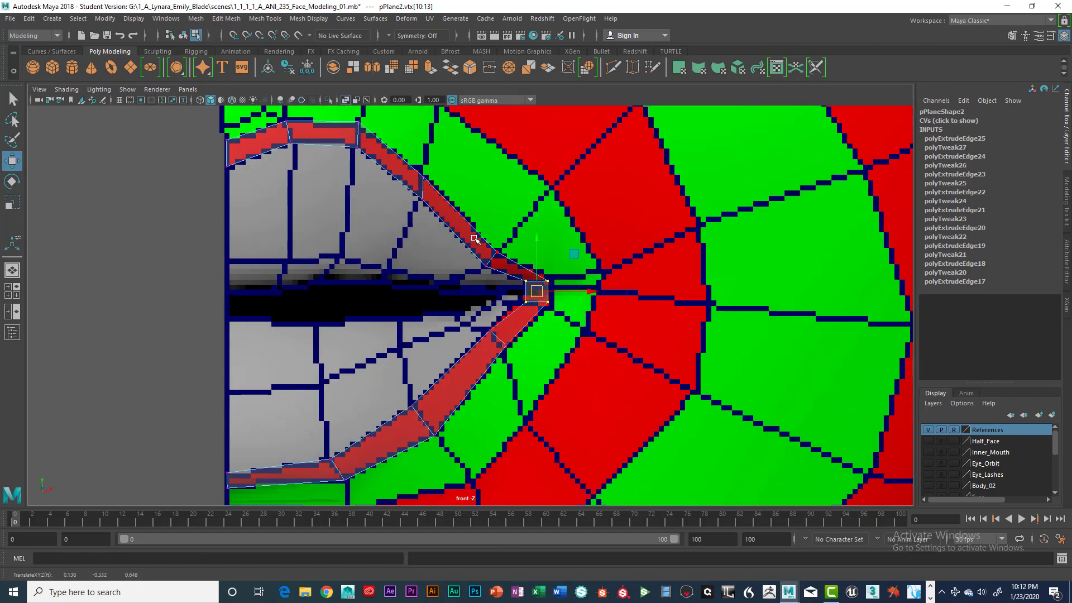
{"action": "key", "text": "space"}
{"action": "key", "text": "space"}
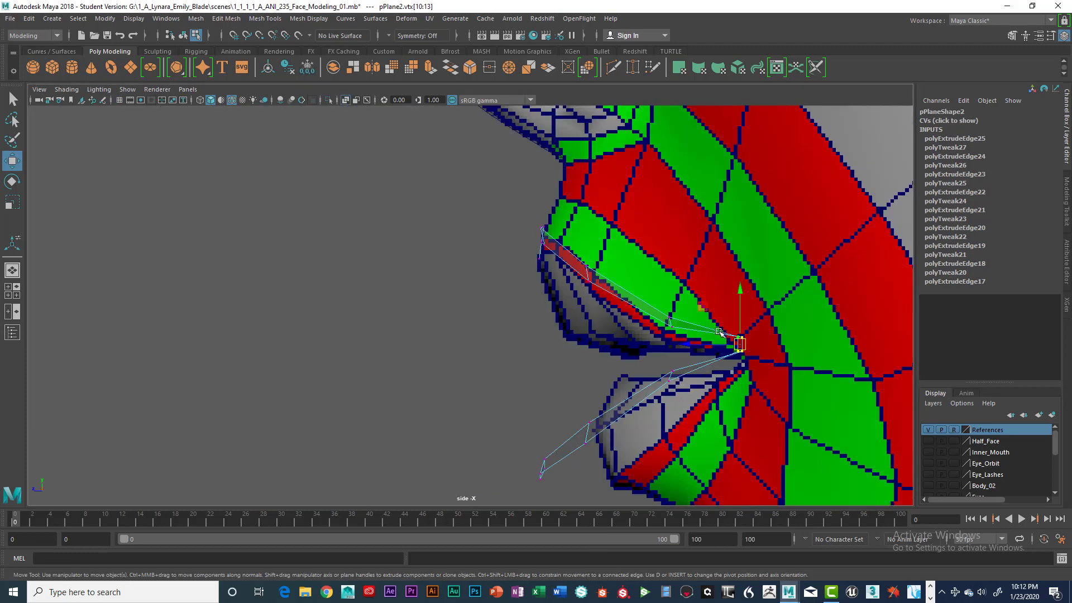
{"action": "key", "text": "space"}
{"action": "key", "text": "space"}
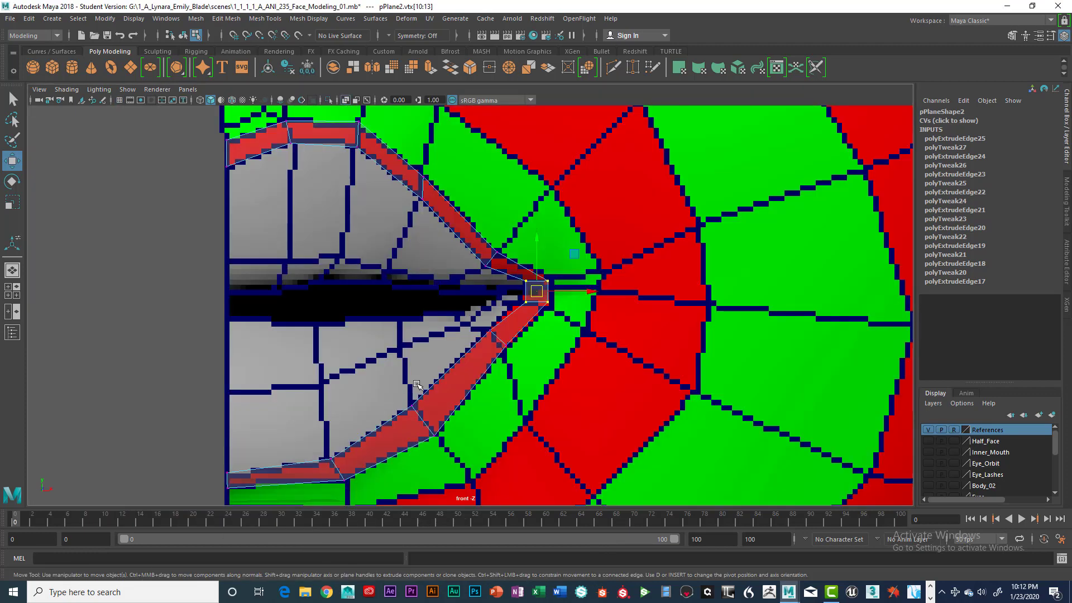
{"action": "scroll", "coordinate": [443, 378], "scroll_direction": "down", "scroll_amount": 3}
{"action": "scroll", "coordinate": [444, 378], "scroll_direction": "up", "scroll_amount": 2}
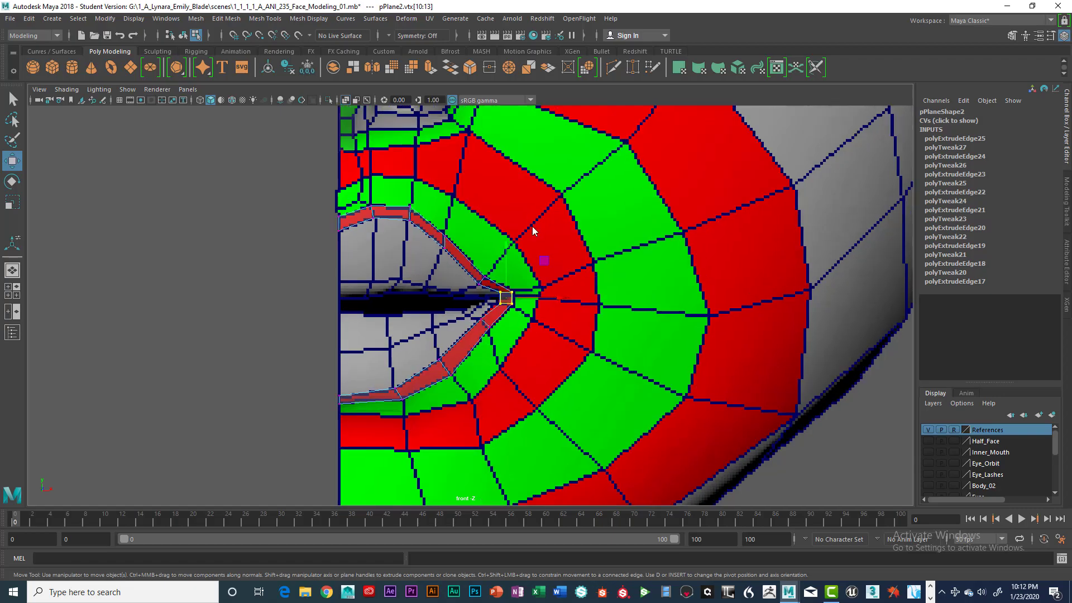
Step: Rotate the four mouth-corner vertices slightly in the perspective view to angle the corner face
{"action": "key", "text": "space"}
{"action": "key", "text": "space"}
{"action": "left_click_drag", "start_coordinate": [558, 335], "coordinate": [637, 333], "text": "alt"}
{"action": "left_click_drag", "start_coordinate": [491, 359], "coordinate": [519, 418], "text": "alt"}
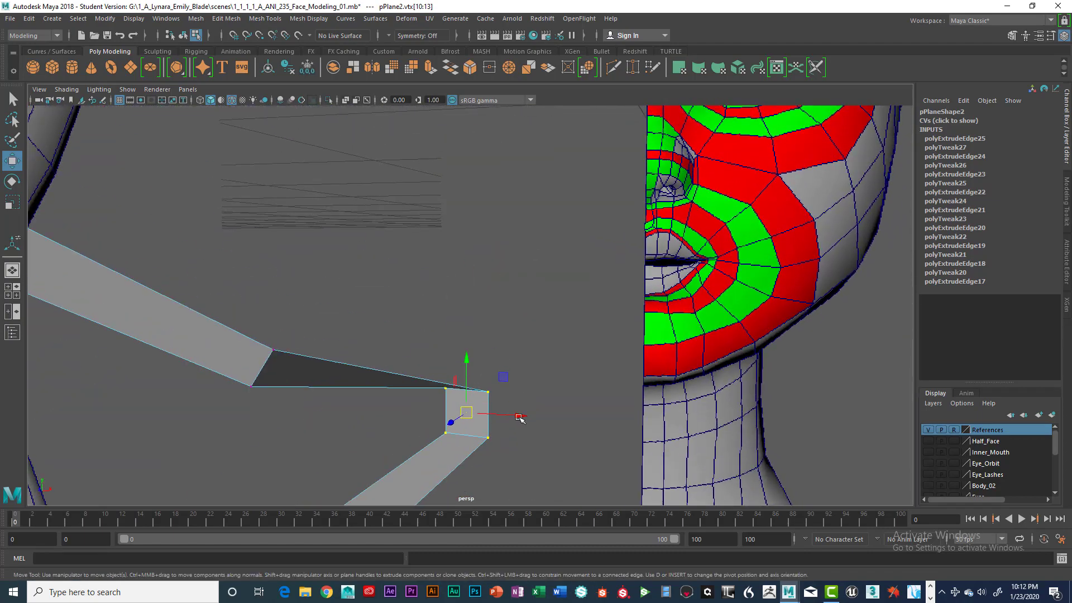
{"action": "middle_click_drag", "start_coordinate": [520, 418], "coordinate": [487, 397], "text": "alt"}
{"action": "key", "text": "e"}
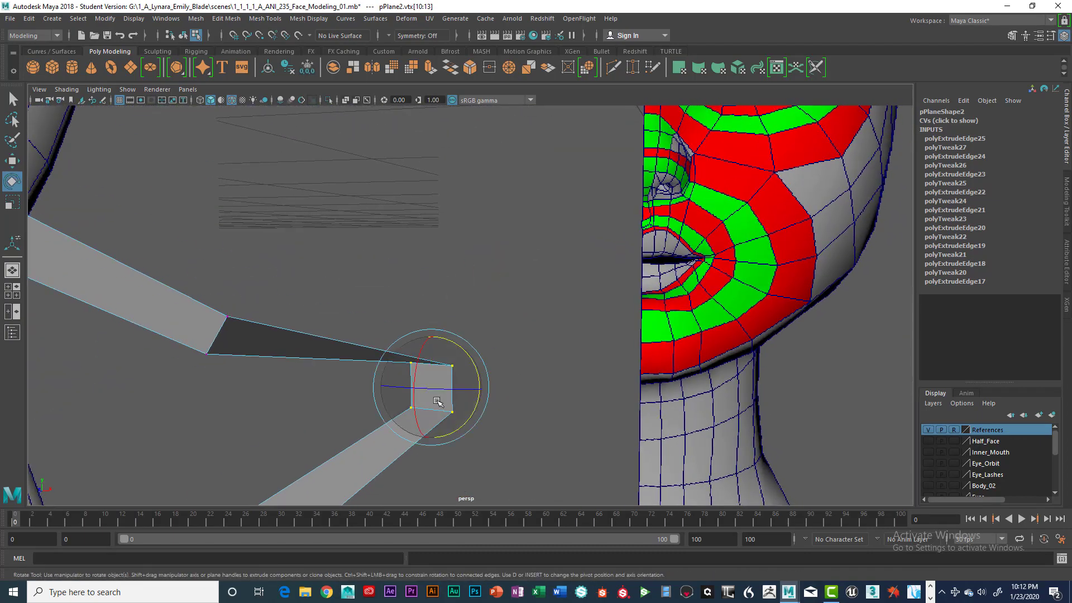
{"action": "mouse_move", "coordinate": [455, 387]}
{"action": "left_mouse_down"}
{"action": "mouse_move", "coordinate": [478, 391]}
{"action": "mouse_move", "coordinate": [468, 393]}
{"action": "left_mouse_up"}
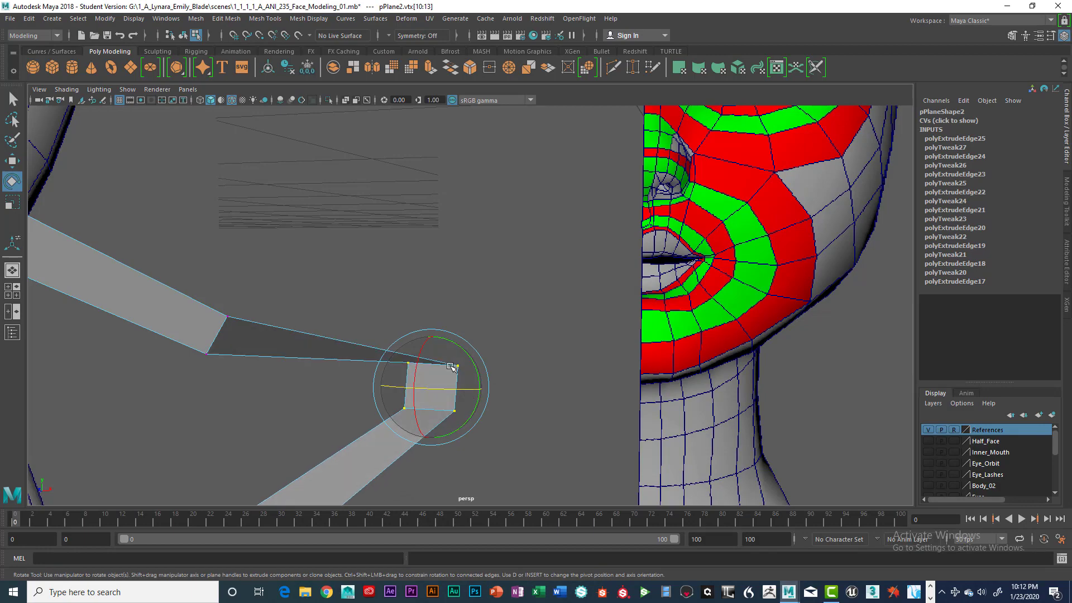
{"action": "left_click_drag", "start_coordinate": [458, 347], "coordinate": [447, 343]}
{"action": "left_click_drag", "start_coordinate": [519, 394], "coordinate": [447, 400], "text": "alt"}
Step: Examine the rotated mouth corner and the loop against the reference lips in the front and side views
{"action": "key", "text": "space"}
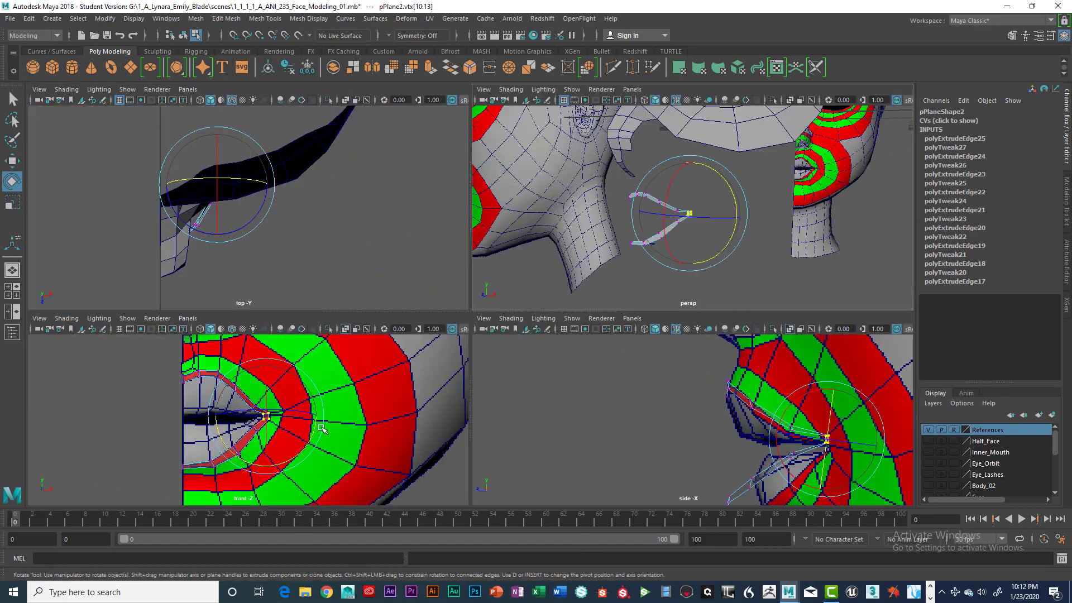
{"action": "key", "text": "space"}
{"action": "scroll", "coordinate": [355, 415], "scroll_direction": "up", "scroll_amount": 6}
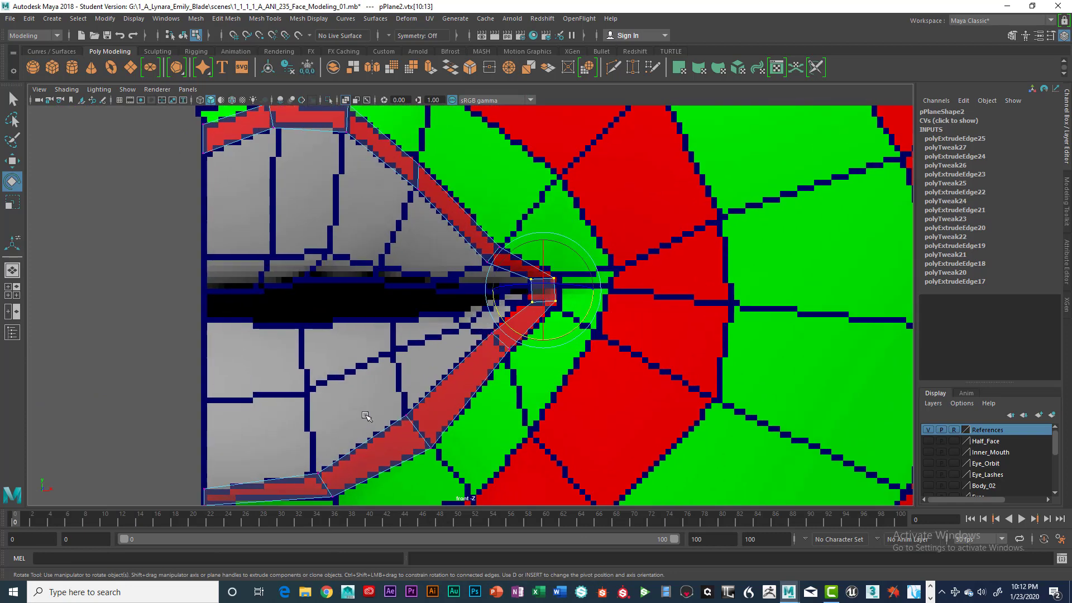
{"action": "key", "text": "space"}
{"action": "key", "text": "space"}
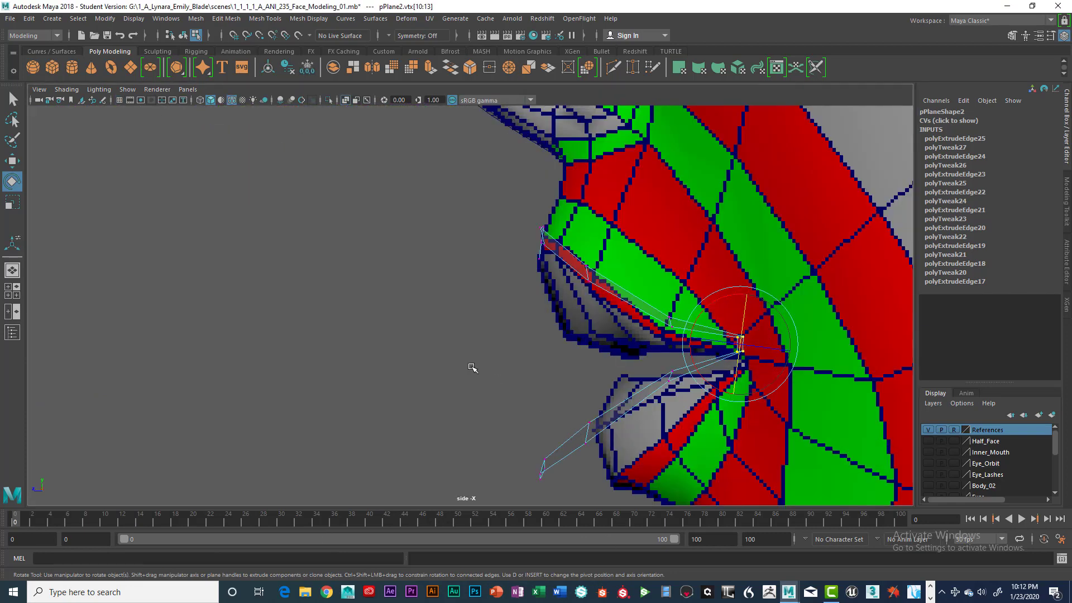
{"action": "scroll", "coordinate": [674, 383], "scroll_direction": "down", "scroll_amount": 8}
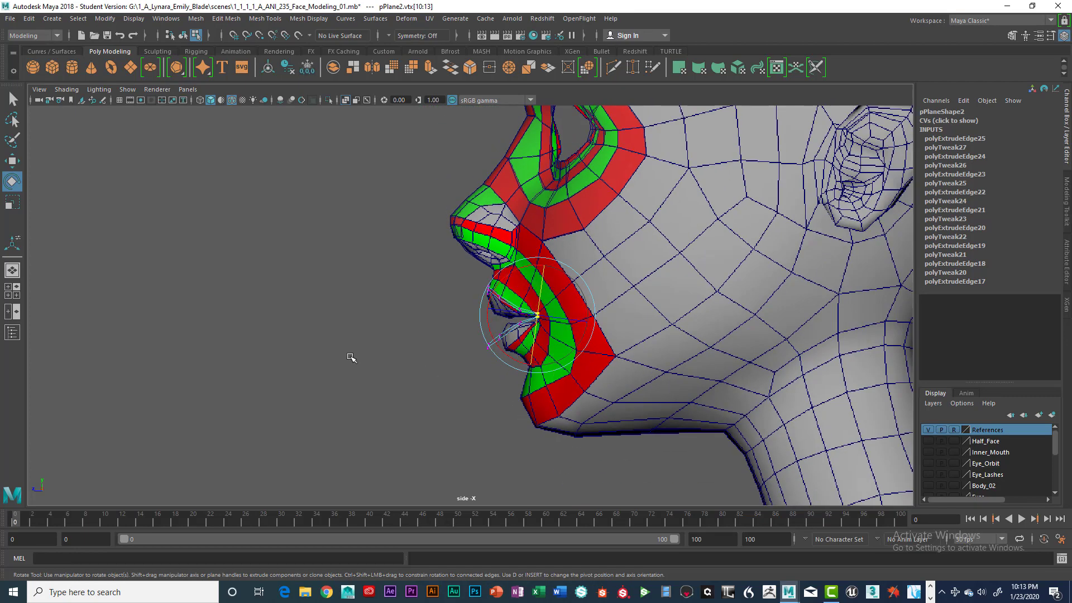
{"action": "key", "text": "space"}
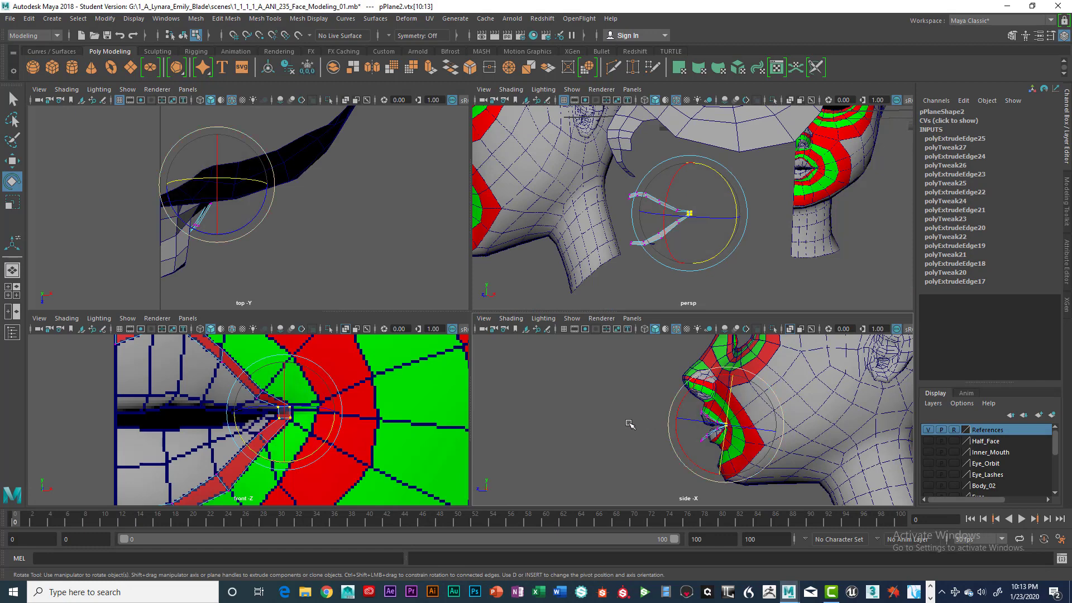
{"action": "key", "text": "space"}
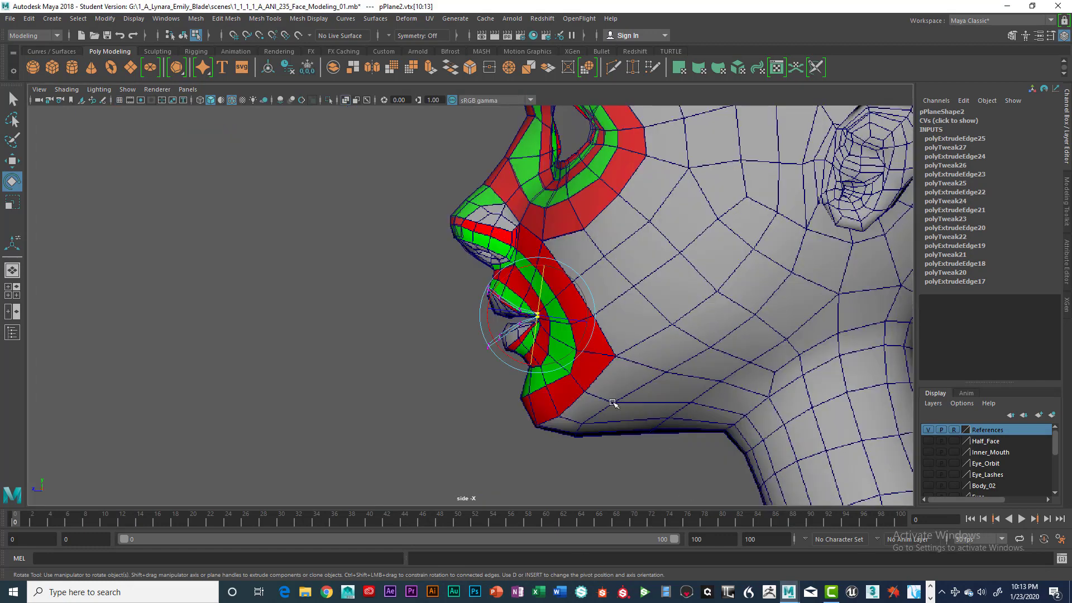
{"action": "scroll", "coordinate": [587, 385], "scroll_direction": "up", "scroll_amount": 5}
{"action": "middle_click_drag", "start_coordinate": [542, 392], "coordinate": [516, 386], "text": "alt"}
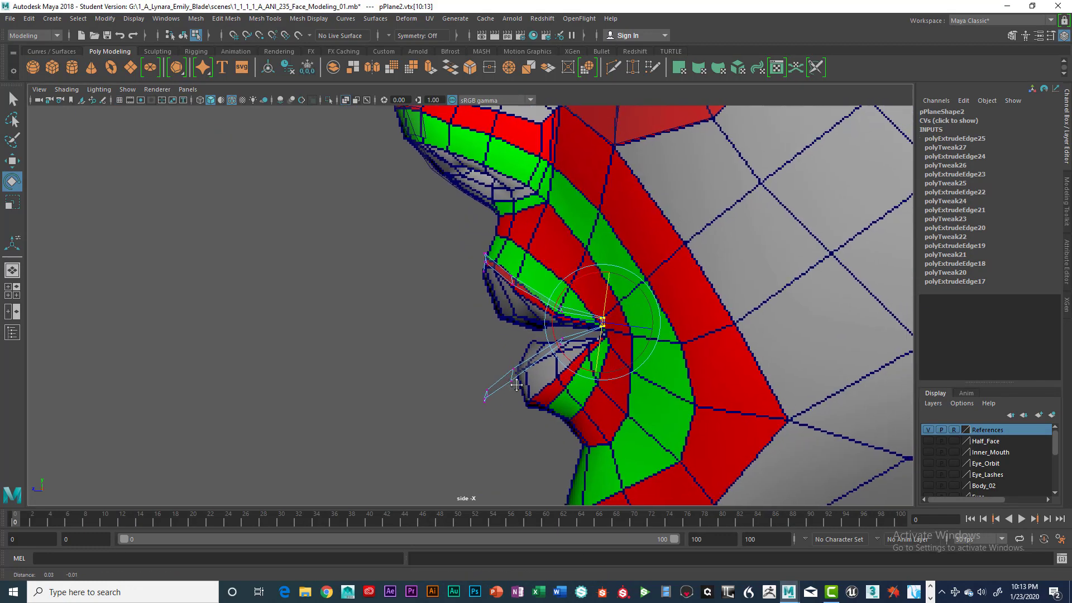
{"action": "key", "text": "space"}
{"action": "key", "text": "space"}
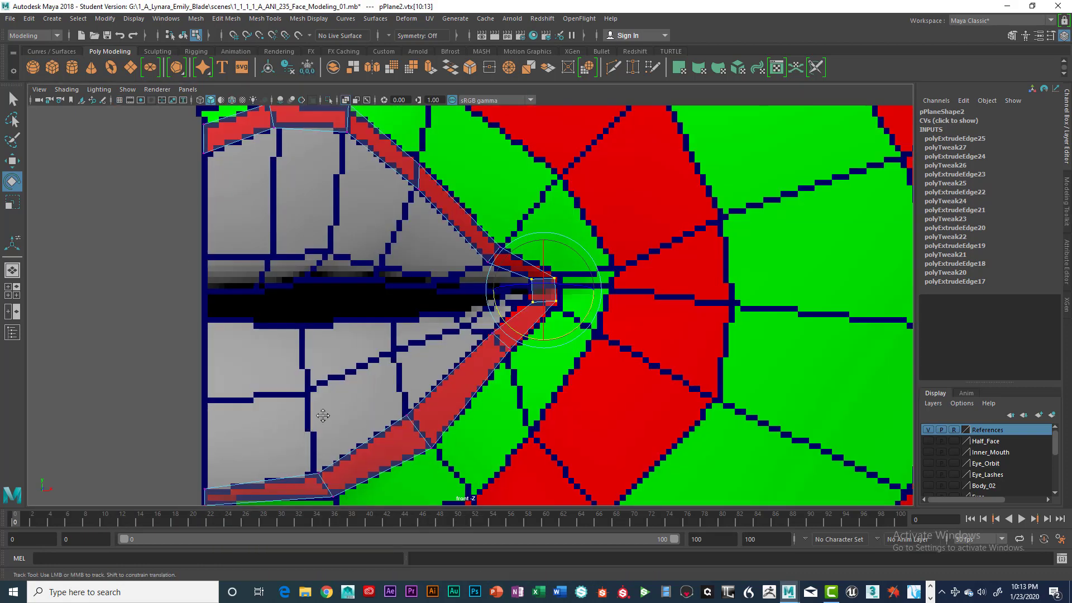
Step: Select the lower-lip vertex pair on the centre line and move it back in the side view to the reference lip, about Z 0.728
{"action": "scroll", "coordinate": [323, 420], "scroll_direction": "down", "scroll_amount": 4}
{"action": "key", "text": "space"}
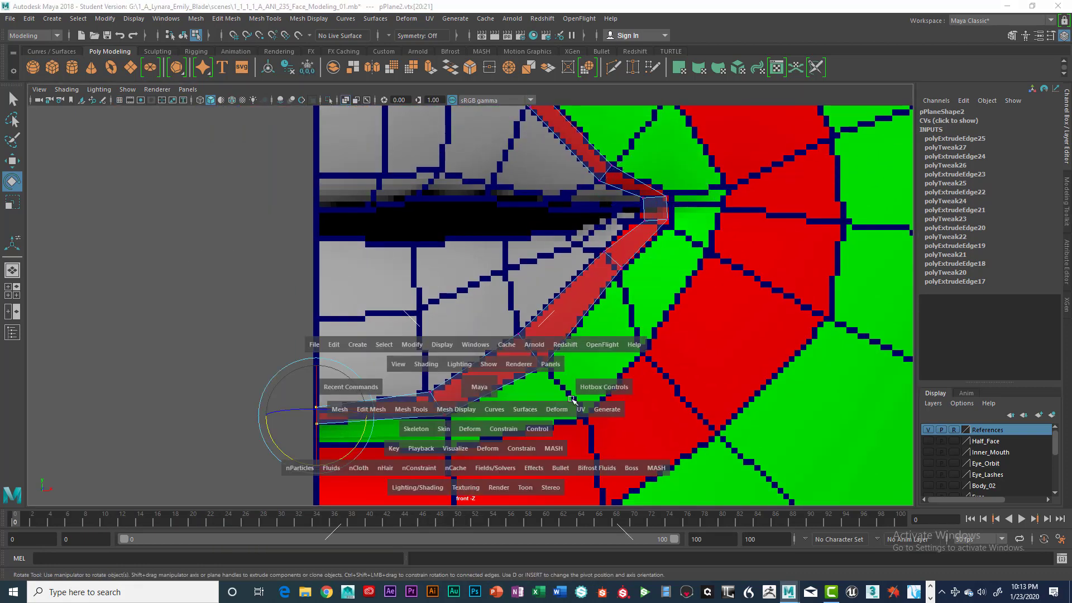
{"action": "key", "text": "space"}
{"action": "middle_click_drag", "start_coordinate": [624, 416], "coordinate": [570, 352], "text": "alt"}
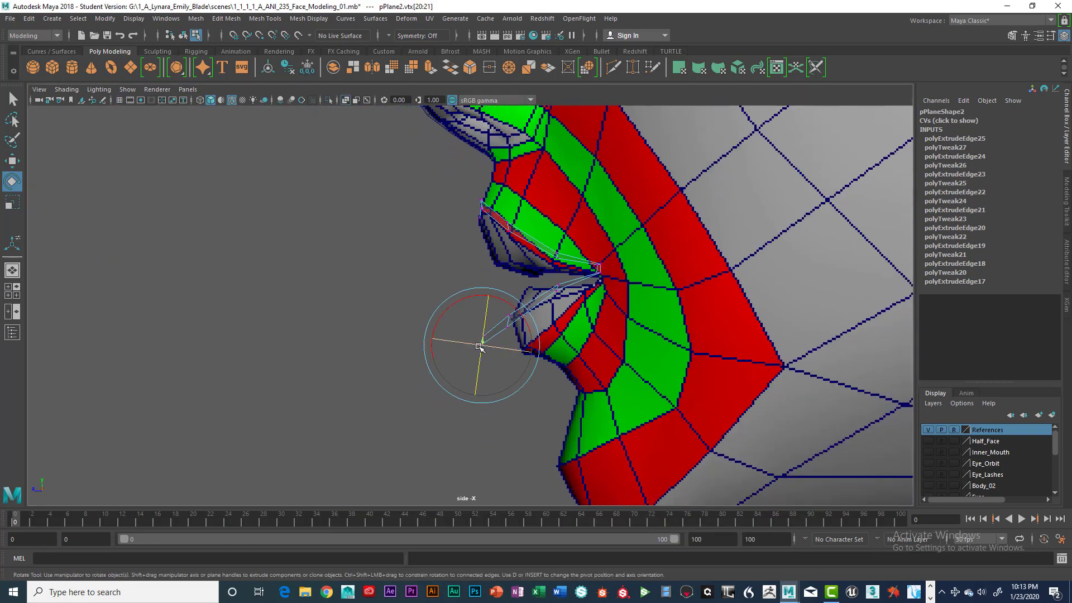
{"action": "key", "text": "w"}
{"action": "left_click_drag", "start_coordinate": [455, 345], "coordinate": [494, 350]}
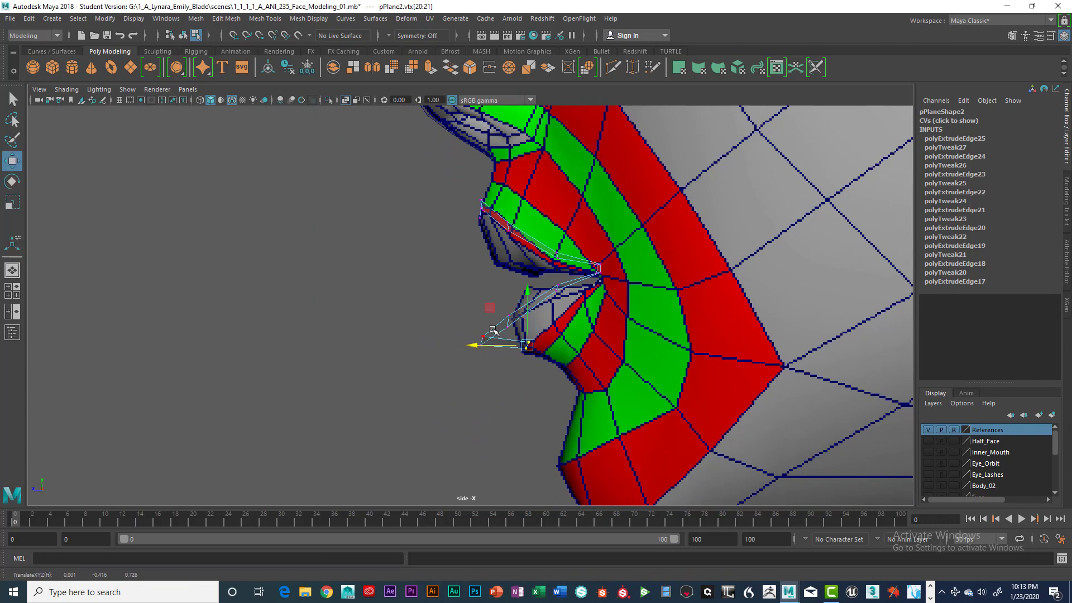
Step: Move the remaining three lower-lip vertex pairs back onto the red reference strip in the side view, working from the centre toward the mouth corner
{"action": "left_click_drag", "start_coordinate": [464, 316], "coordinate": [508, 355]}
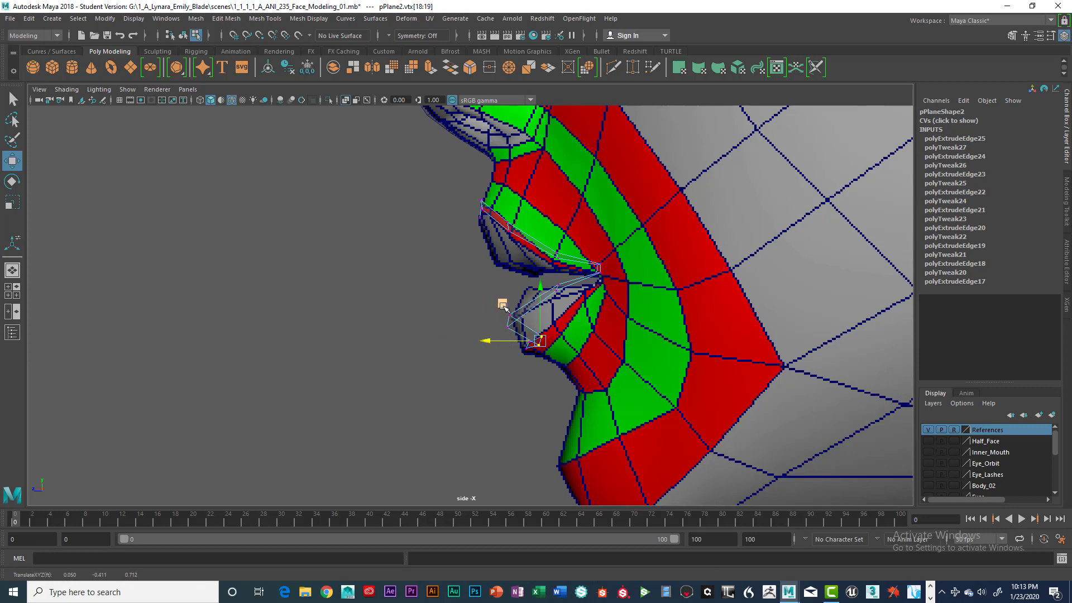
{"action": "middle_click_drag", "start_coordinate": [502, 304], "coordinate": [522, 333]}
{"action": "key", "text": "ctrl+z"}
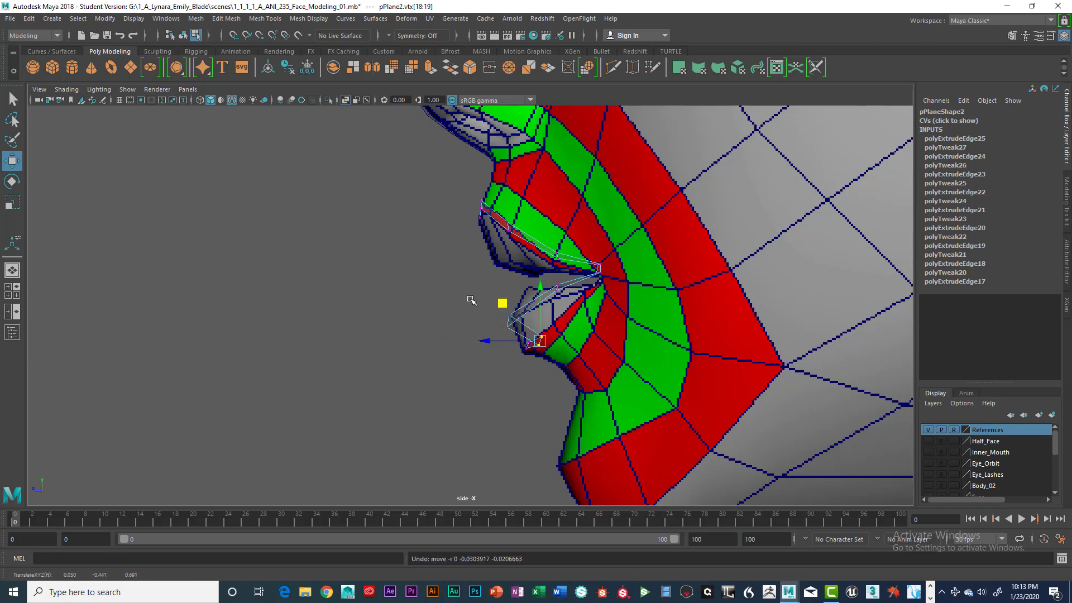
{"action": "left_click_drag", "start_coordinate": [470, 299], "coordinate": [556, 331]}
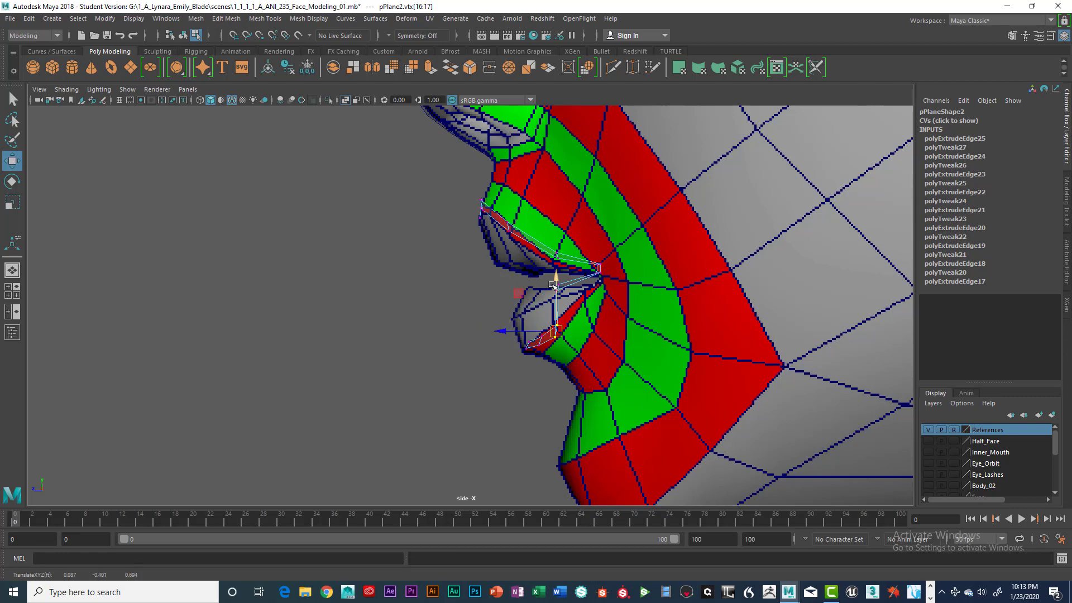
{"action": "left_click_drag", "start_coordinate": [535, 262], "coordinate": [588, 298]}
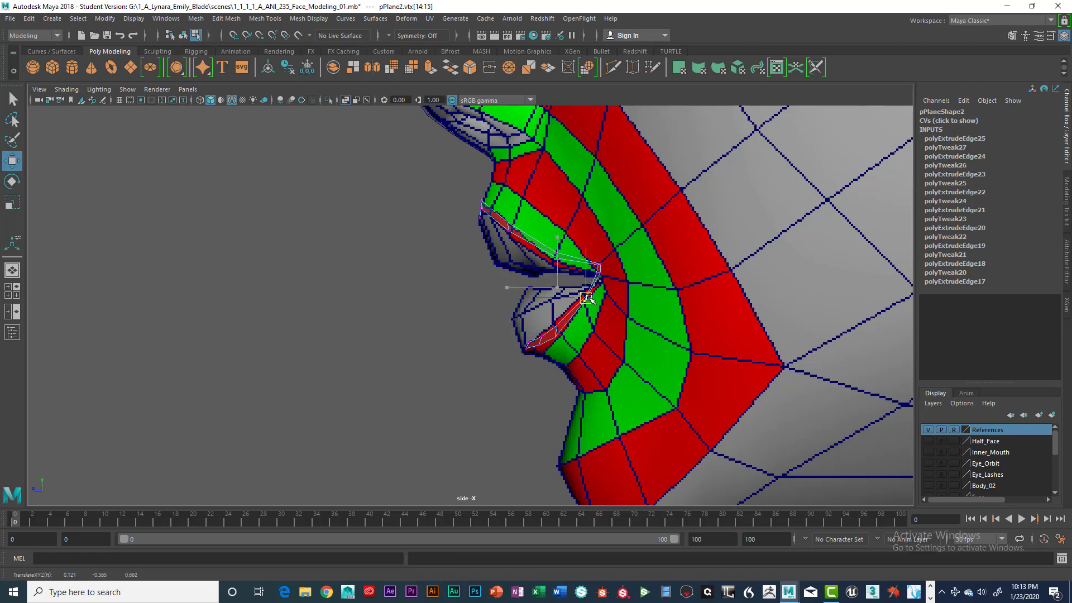
Step: Return the mouth loop to object mode, deselect it, and inspect its curvature in the perspective view
{"action": "key", "text": "space"}
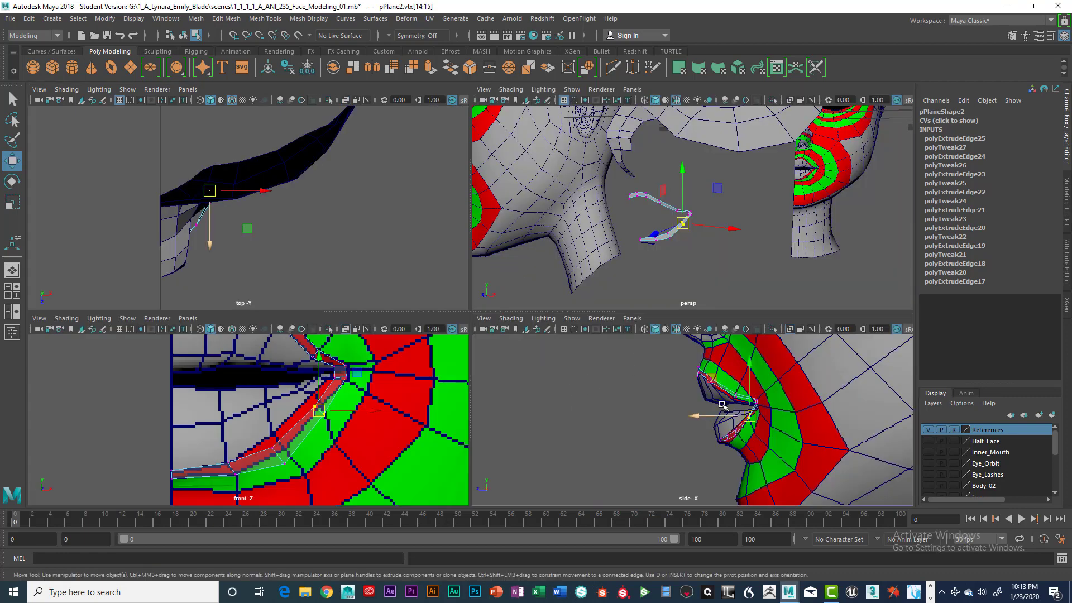
{"action": "key", "text": "space"}
{"action": "left_click_drag", "start_coordinate": [577, 311], "coordinate": [676, 330], "text": "alt"}
{"action": "left_click", "coordinate": [443, 402]}
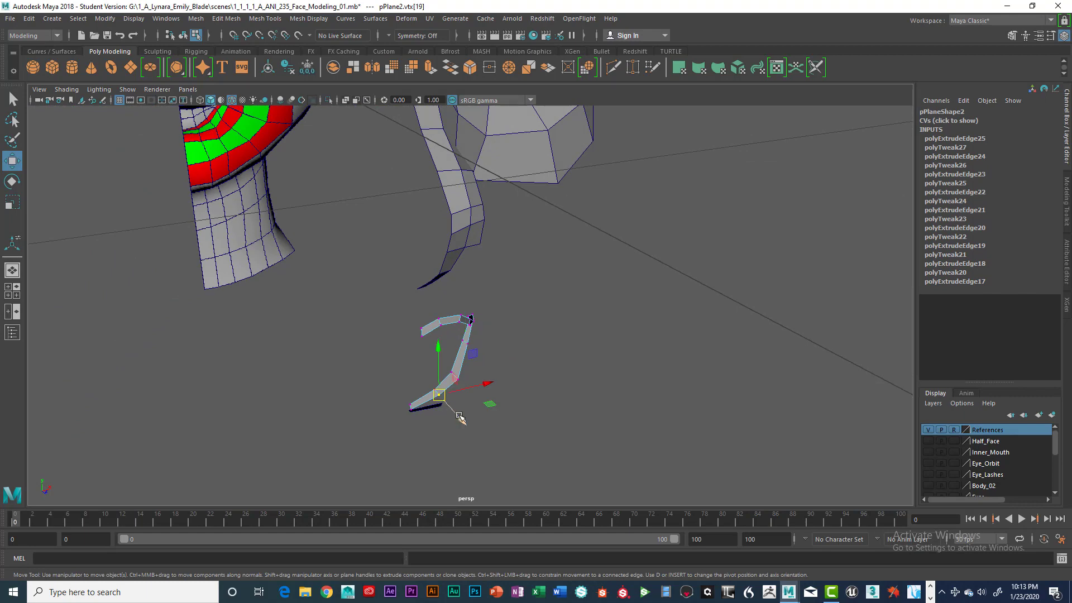
{"action": "left_click_drag", "start_coordinate": [461, 419], "coordinate": [444, 406], "text": "alt"}
{"action": "right_click_drag", "start_coordinate": [420, 397], "coordinate": [415, 378]}
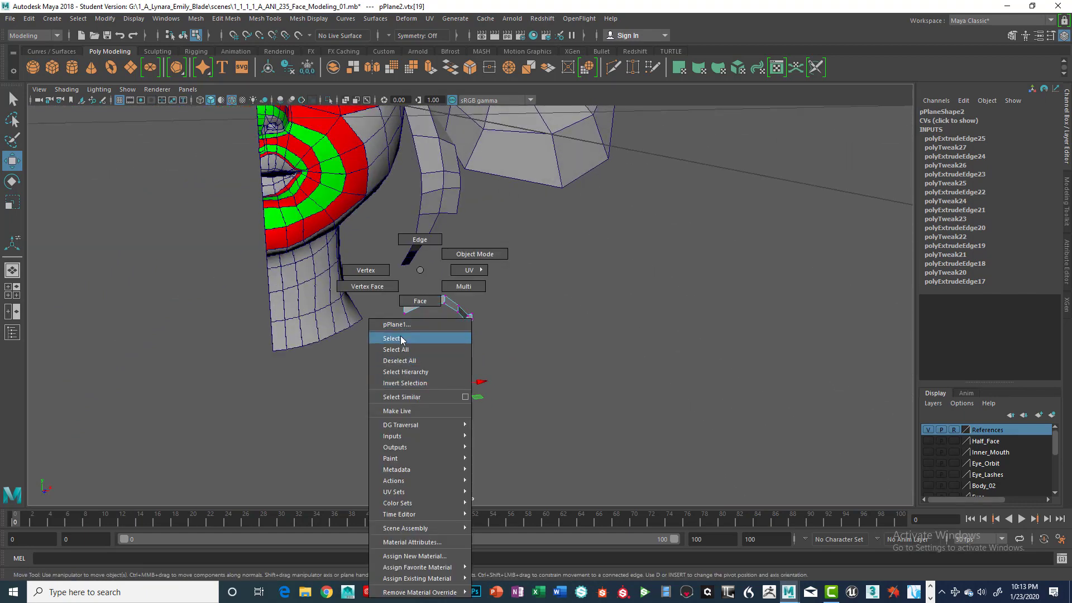
{"action": "right_click_drag", "start_coordinate": [399, 339], "coordinate": [474, 254]}
{"action": "scroll", "coordinate": [459, 394], "scroll_direction": "up", "scroll_amount": 5}
{"action": "left_click", "coordinate": [491, 430]}
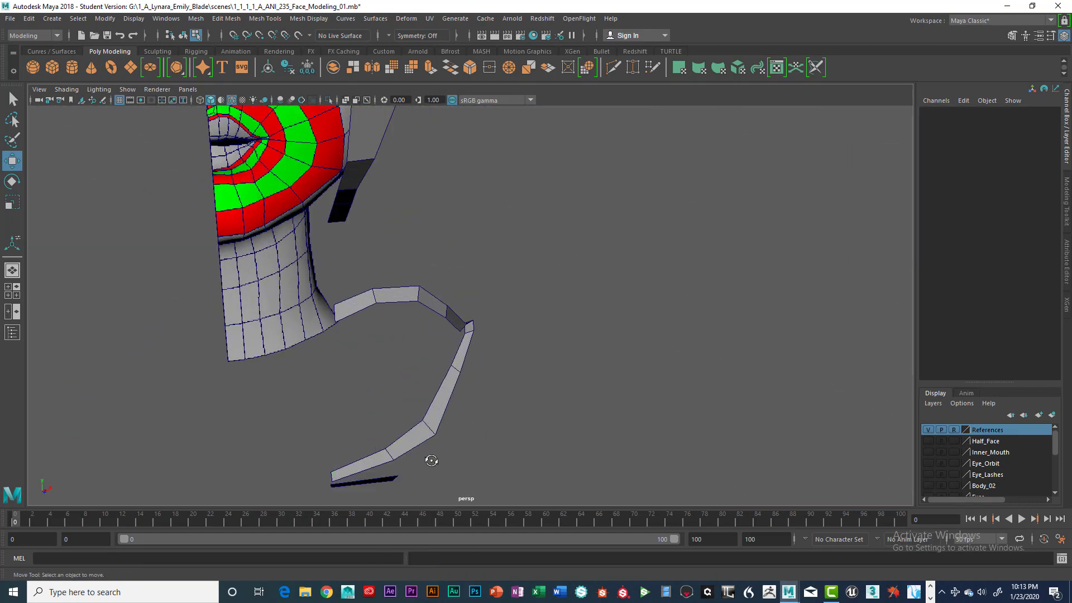
Step: Delete the leftover flat plane just beneath the lower-lip end of the mouth loop
{"action": "left_click_drag", "start_coordinate": [431, 460], "coordinate": [429, 432], "text": "alt"}
{"action": "left_click", "coordinate": [369, 472]}
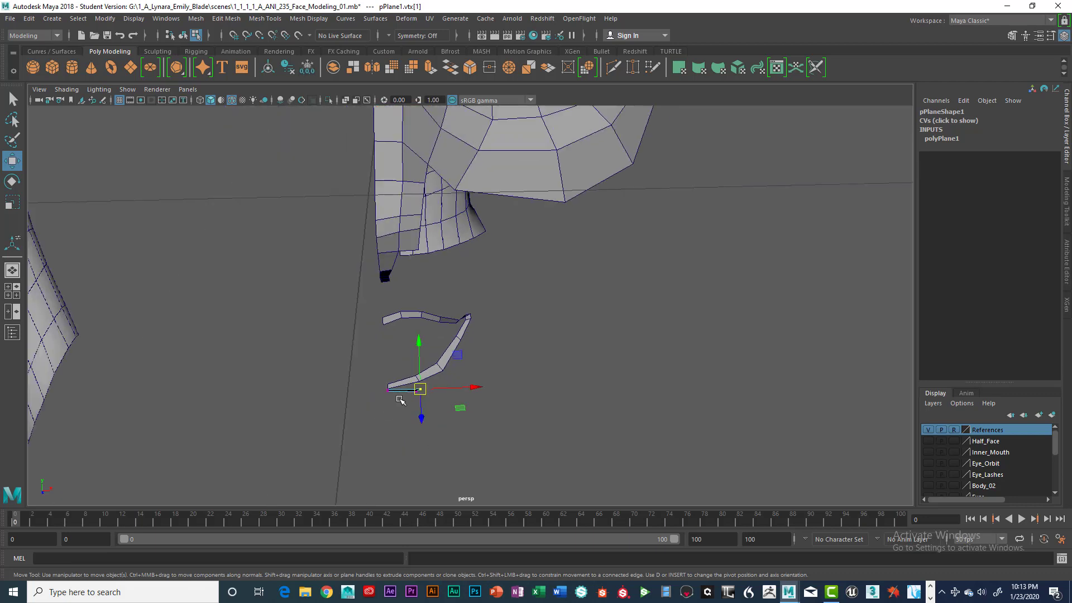
{"action": "right_click_drag", "start_coordinate": [398, 392], "coordinate": [386, 340]}
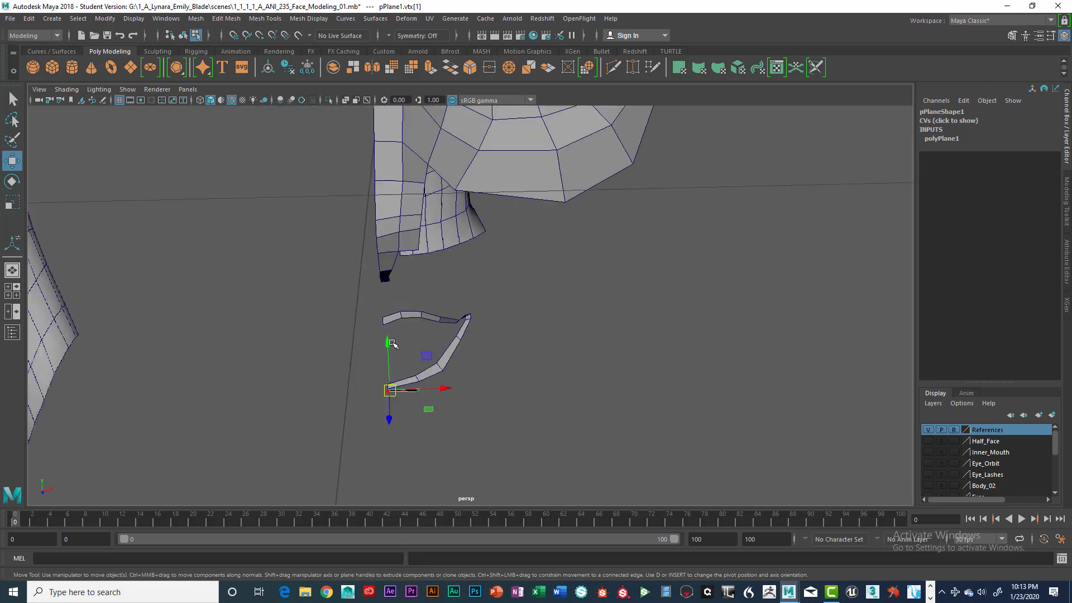
{"action": "left_click", "coordinate": [468, 385]}
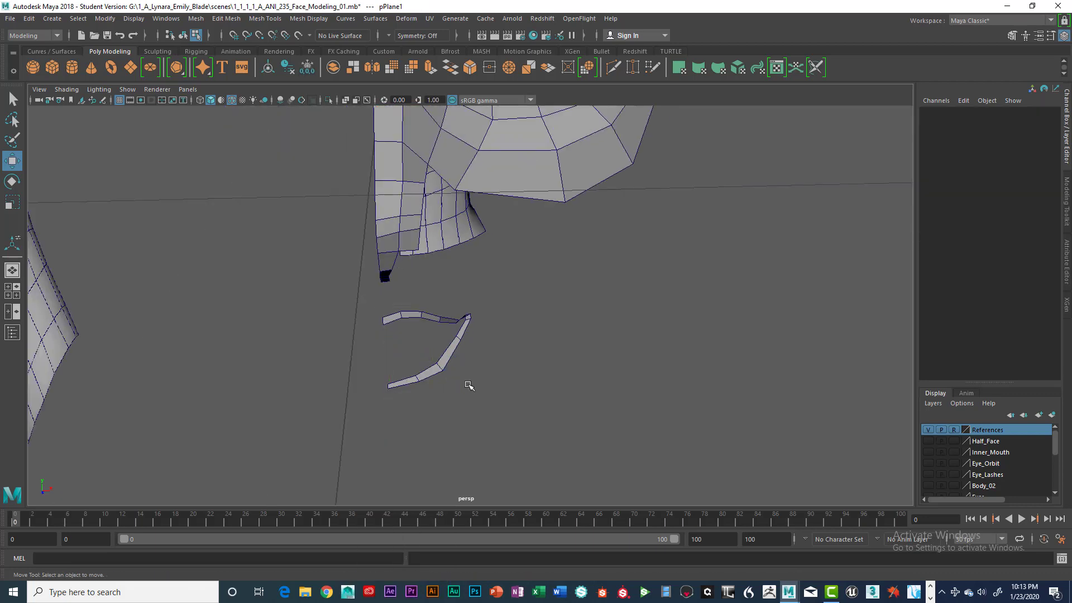
Step: Move the lower-lip vertices between the centre and the mouth corner onto the red reference strip in the front view
{"action": "left_click_drag", "start_coordinate": [442, 362], "coordinate": [460, 341], "text": "alt"}
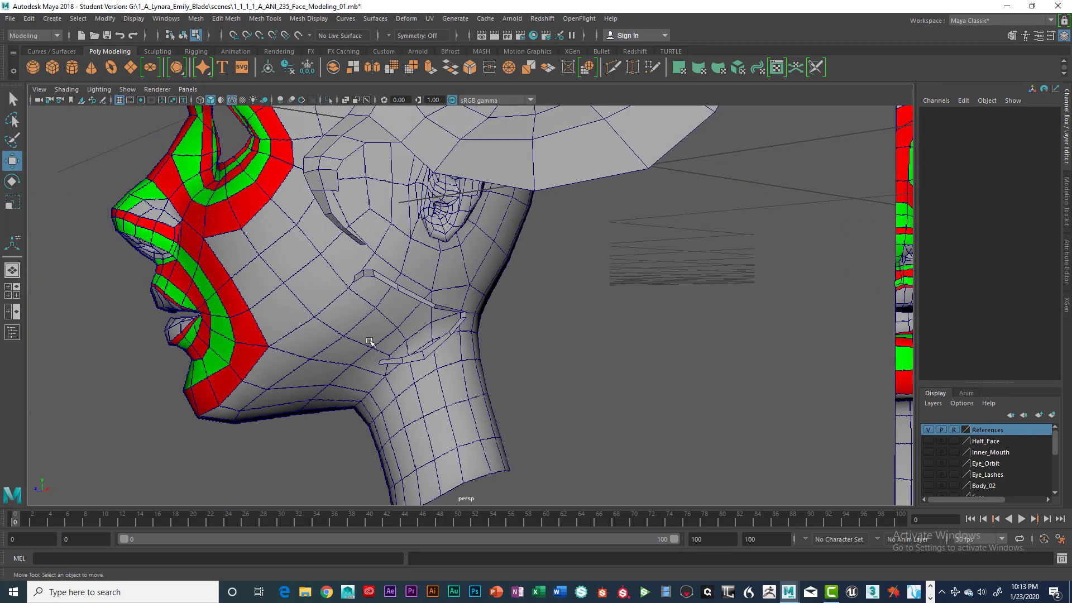
{"action": "key", "text": "space"}
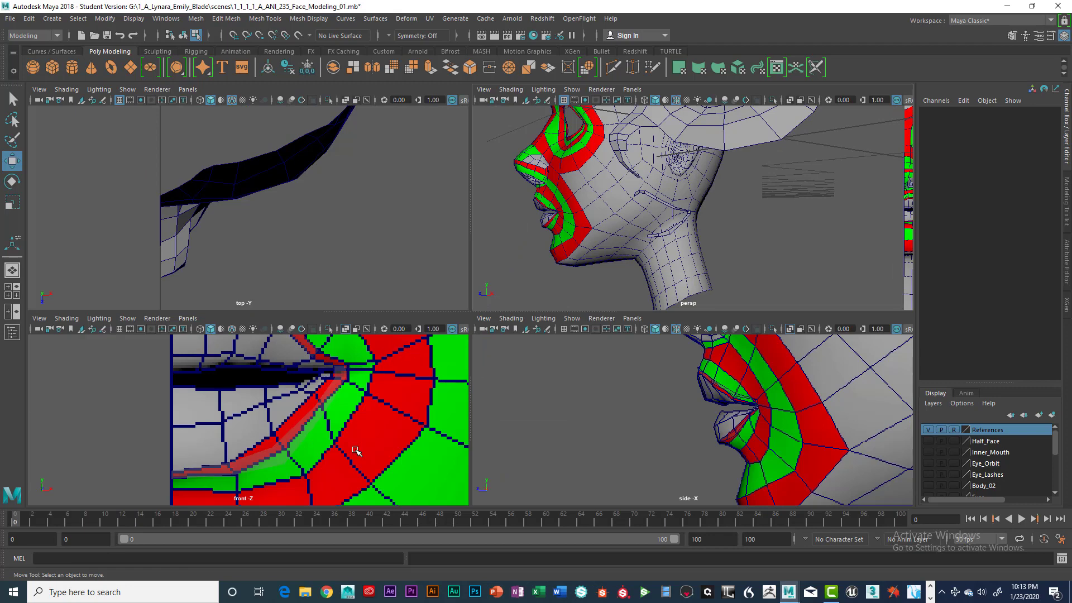
{"action": "middle_click_drag", "start_coordinate": [356, 401], "coordinate": [412, 386], "text": "alt"}
{"action": "key", "text": "space"}
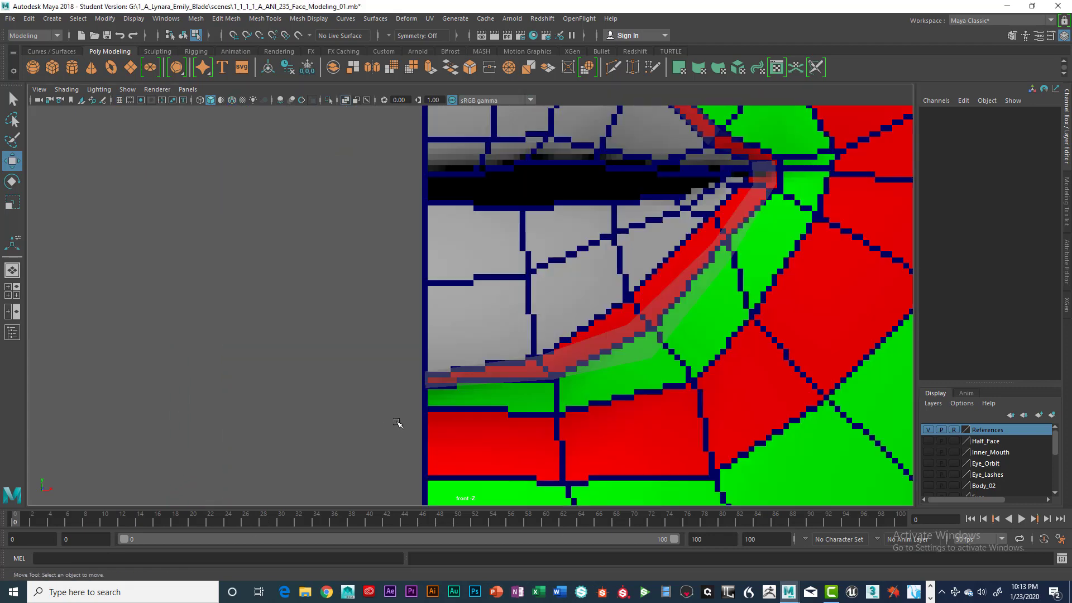
{"action": "middle_click_drag", "start_coordinate": [463, 424], "coordinate": [435, 426], "text": "alt"}
{"action": "right_click", "coordinate": [567, 358]}
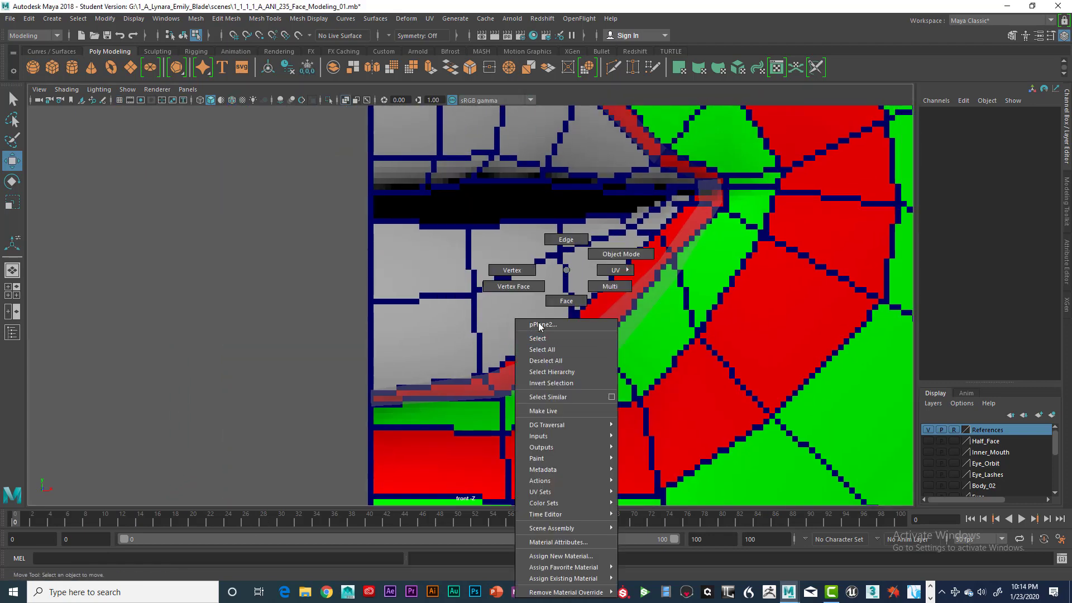
{"action": "left_click", "coordinate": [512, 270]}
{"action": "left_click_drag", "start_coordinate": [580, 352], "coordinate": [584, 357]}
{"action": "left_click_drag", "start_coordinate": [573, 343], "coordinate": [573, 318]}
{"action": "left_click_drag", "start_coordinate": [584, 365], "coordinate": [597, 345]}
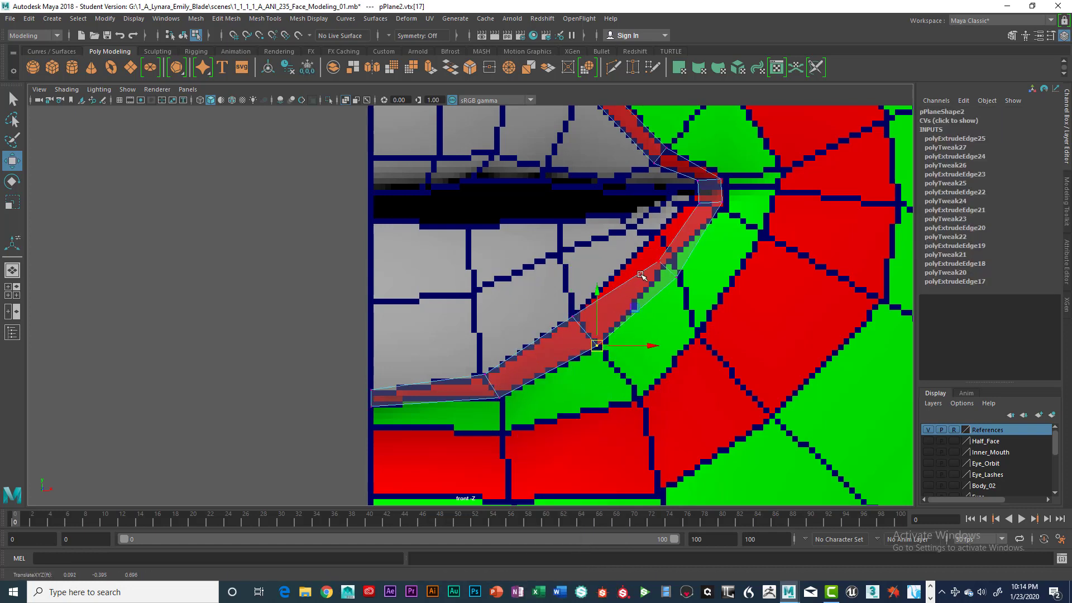
{"action": "left_click_drag", "start_coordinate": [643, 254], "coordinate": [643, 292]}
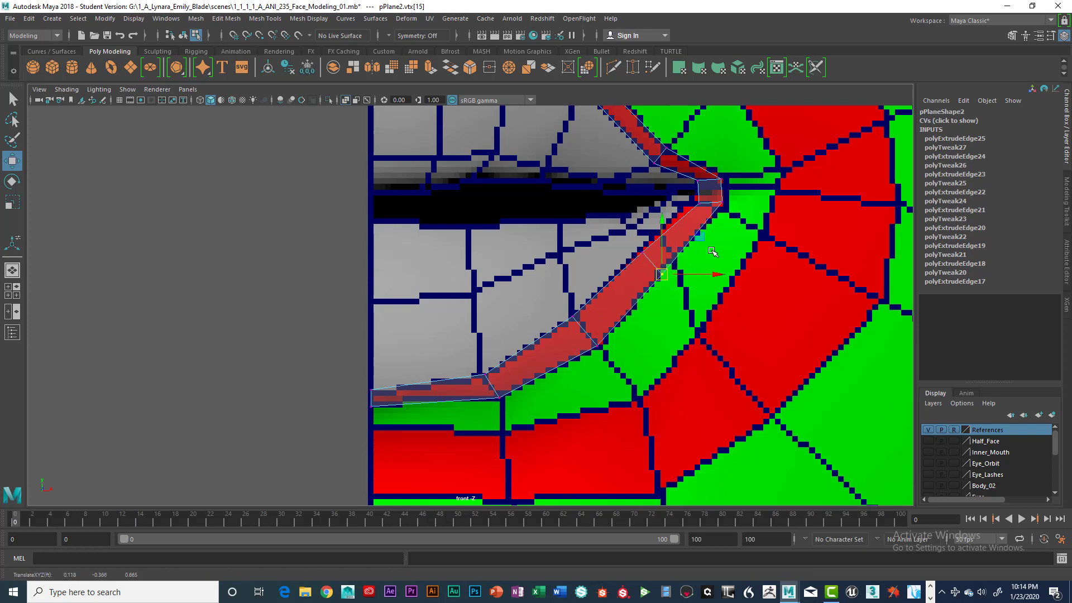
Step: Switch the mouth loop to edge selection, try to select its outer border in the front view, and clear the selection in perspective
{"action": "right_click_drag", "start_coordinate": [708, 217], "coordinate": [709, 191]}
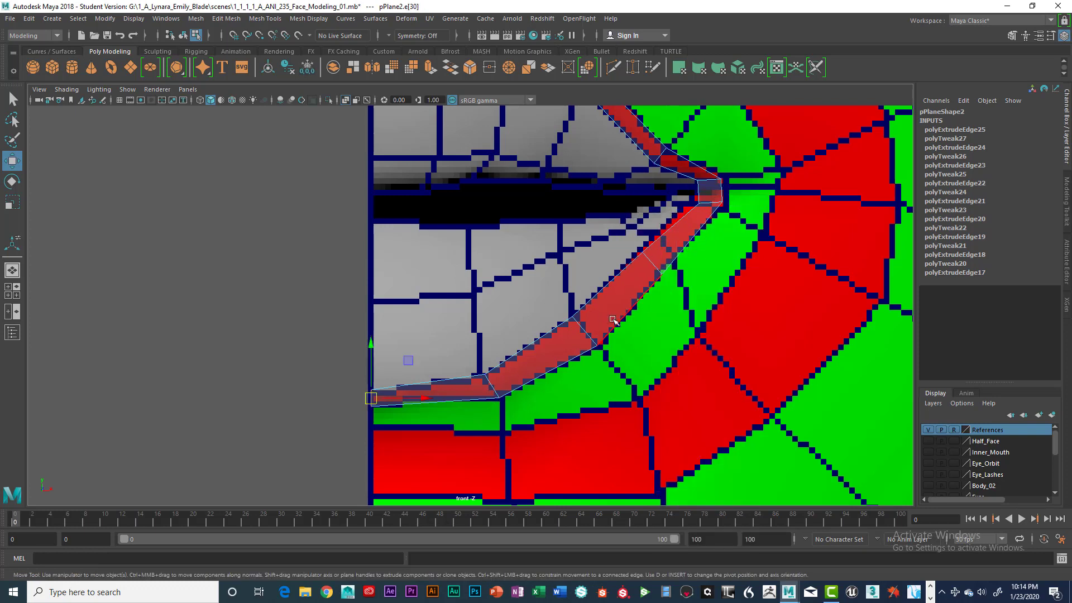
{"action": "double_click", "coordinate": [491, 386]}
{"action": "scroll", "coordinate": [545, 418], "scroll_direction": "down", "scroll_amount": 5}
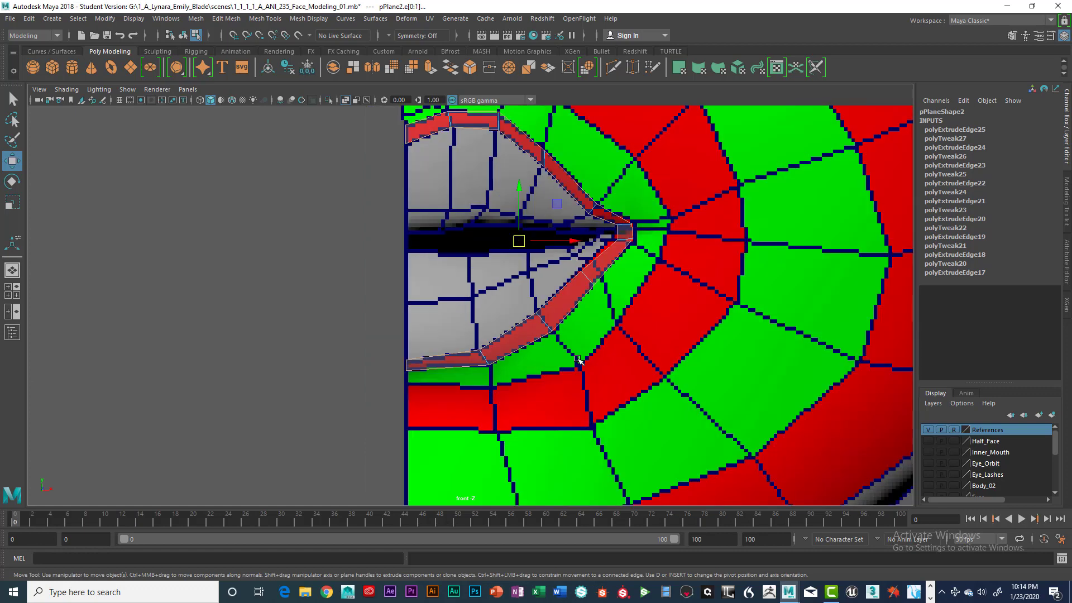
{"action": "scroll", "coordinate": [550, 418], "scroll_direction": "up", "scroll_amount": 5}
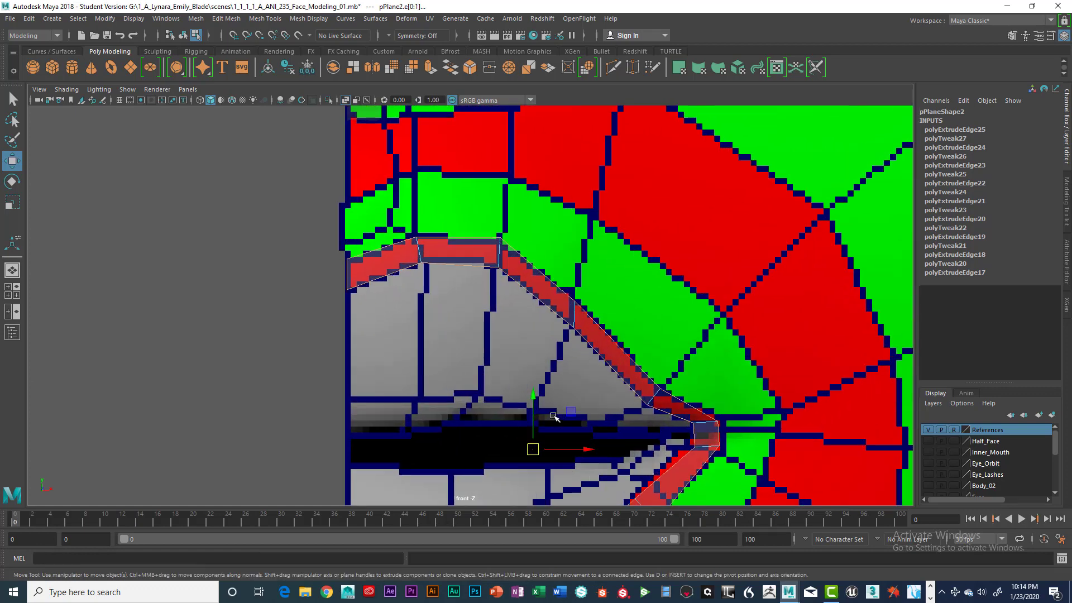
{"action": "scroll", "coordinate": [693, 296], "scroll_direction": "down", "scroll_amount": 3}
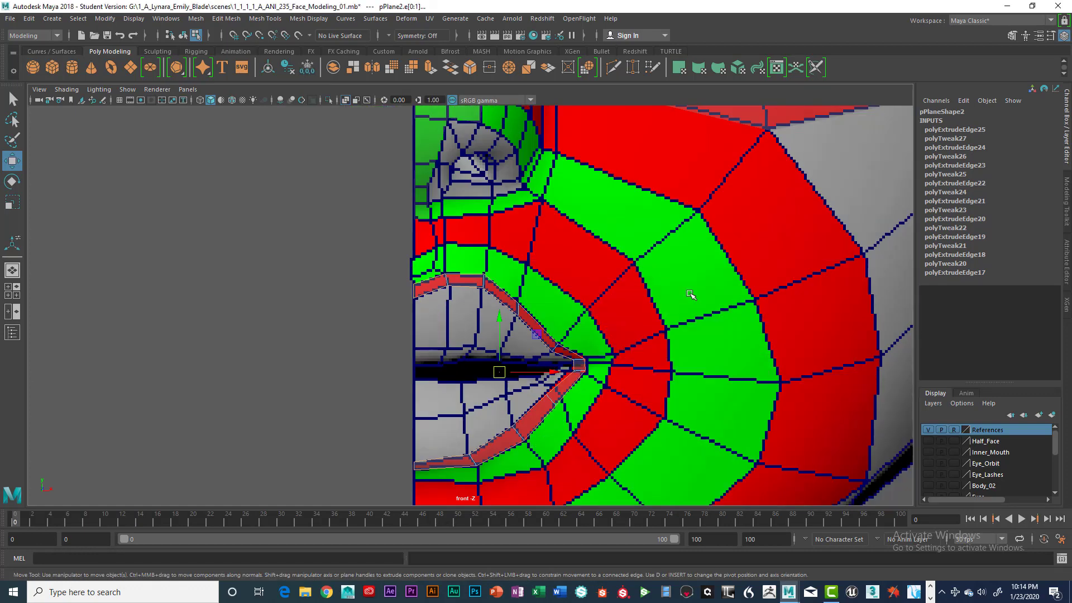
{"action": "key", "text": "space"}
{"action": "key", "text": "space"}
{"action": "scroll", "coordinate": [537, 342], "scroll_direction": "up", "scroll_amount": 5}
{"action": "left_click", "coordinate": [549, 338]}
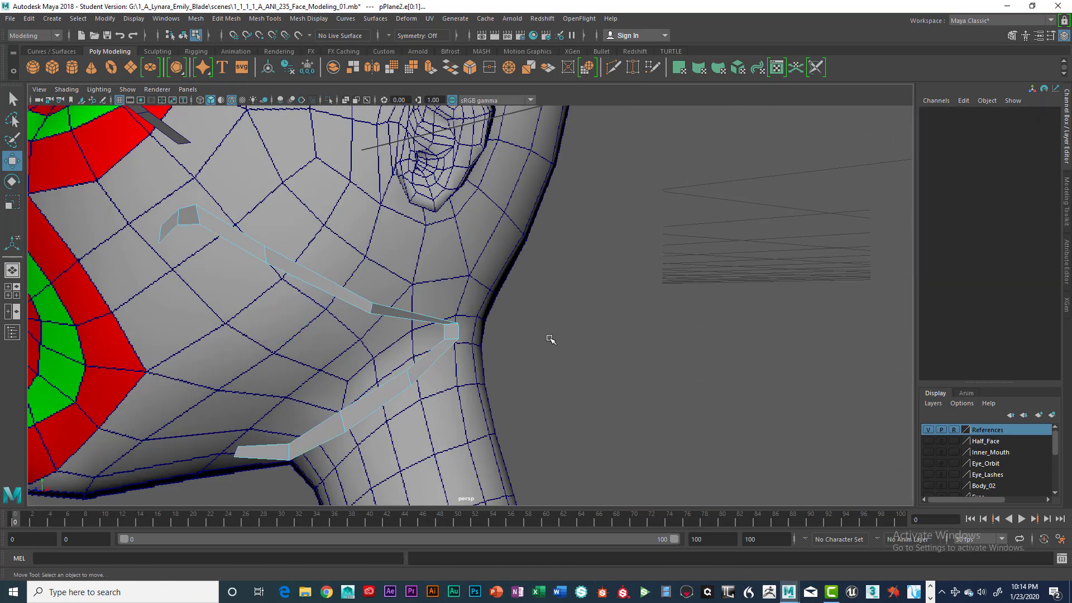
Step: Select the mouth loop's outer border edges from the upper-lip centre around the corner to the lower-lip centre
{"action": "left_click_drag", "start_coordinate": [437, 326], "coordinate": [462, 318], "text": "alt"}
{"action": "middle_click_drag", "start_coordinate": [462, 318], "coordinate": [495, 342], "text": "alt"}
{"action": "left_click_drag", "start_coordinate": [494, 341], "coordinate": [406, 308], "text": "alt"}
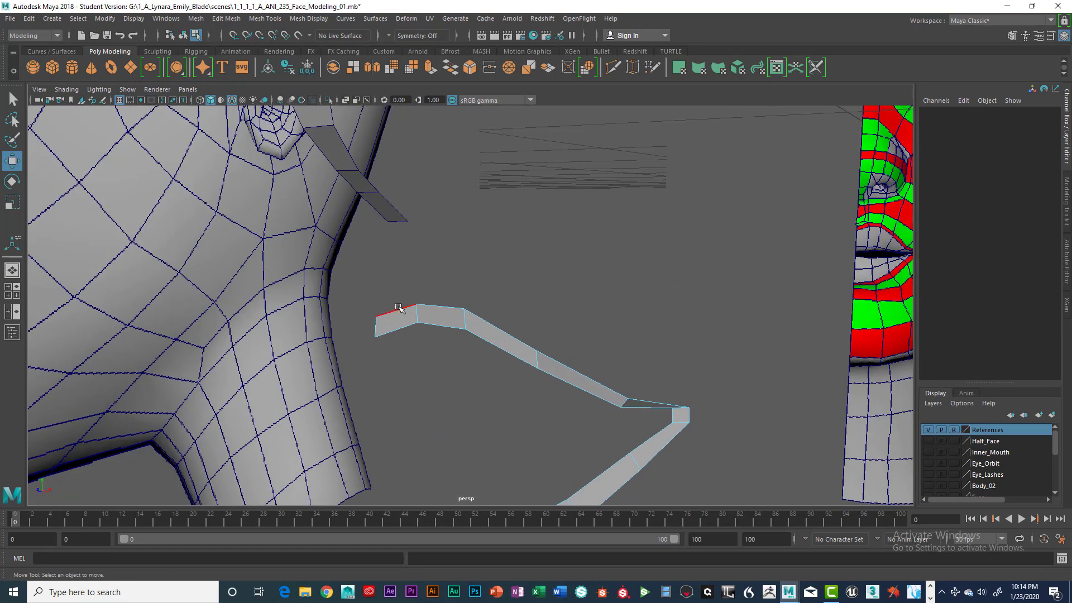
{"action": "left_click", "coordinate": [398, 308]}
{"action": "key", "text": "q"}
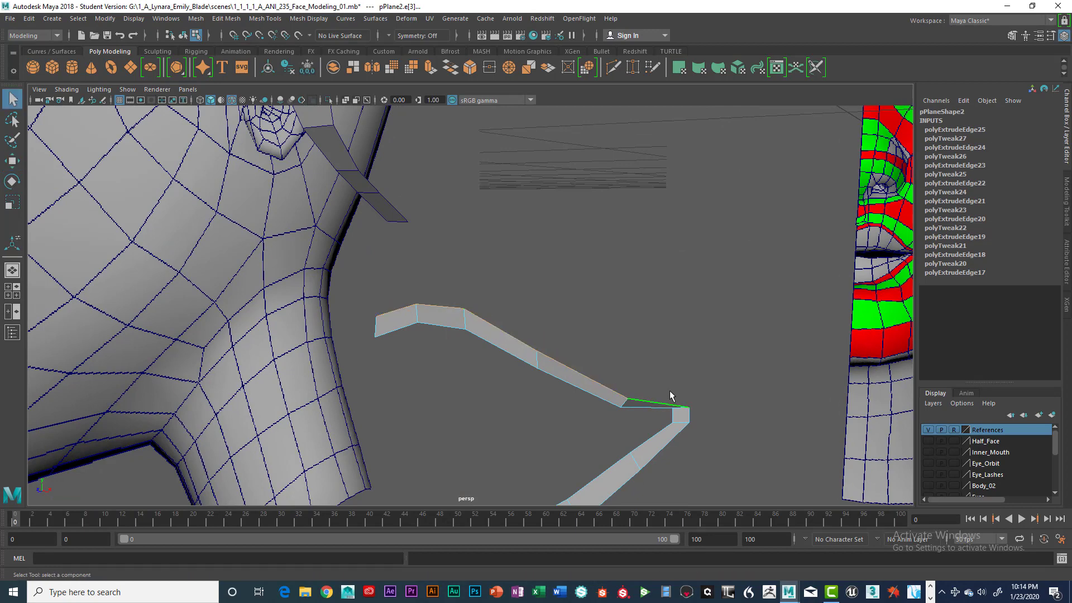
{"action": "left_click_drag", "start_coordinate": [674, 365], "coordinate": [599, 318], "text": "alt"}
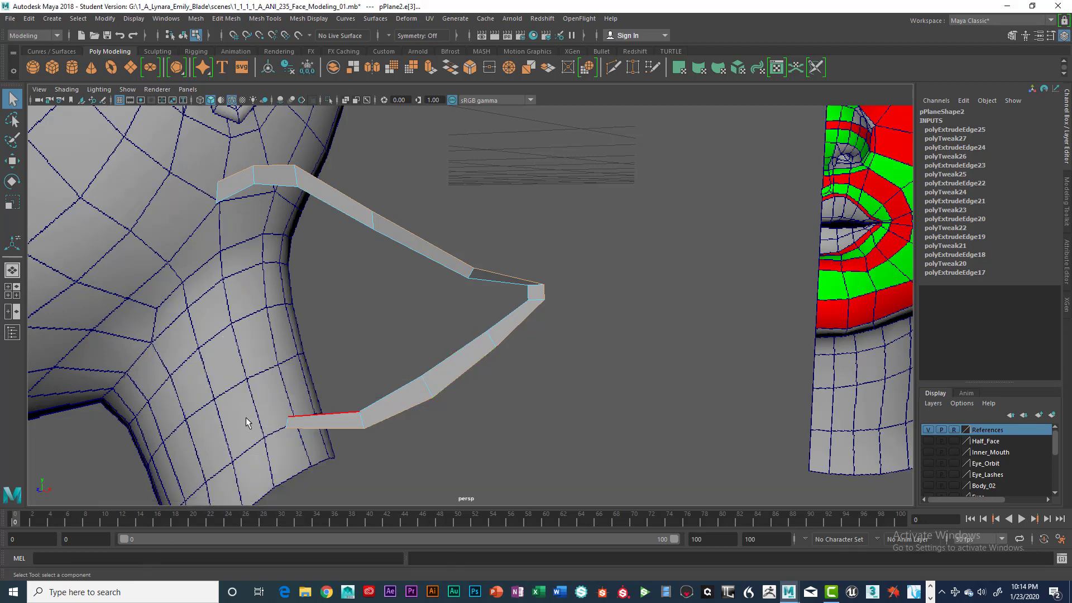
Step: Extrude the selected outer edges and scale them outward to about 1.283 over the green reference ring in the front view
{"action": "key", "text": "space"}
{"action": "key", "text": "space"}
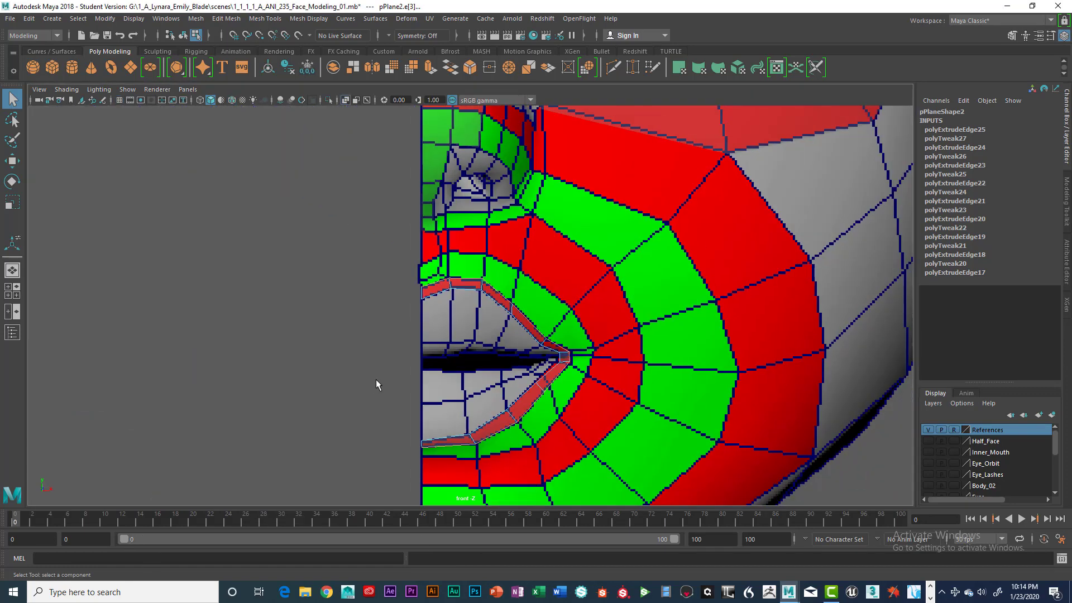
{"action": "key", "text": "ctrl+e"}
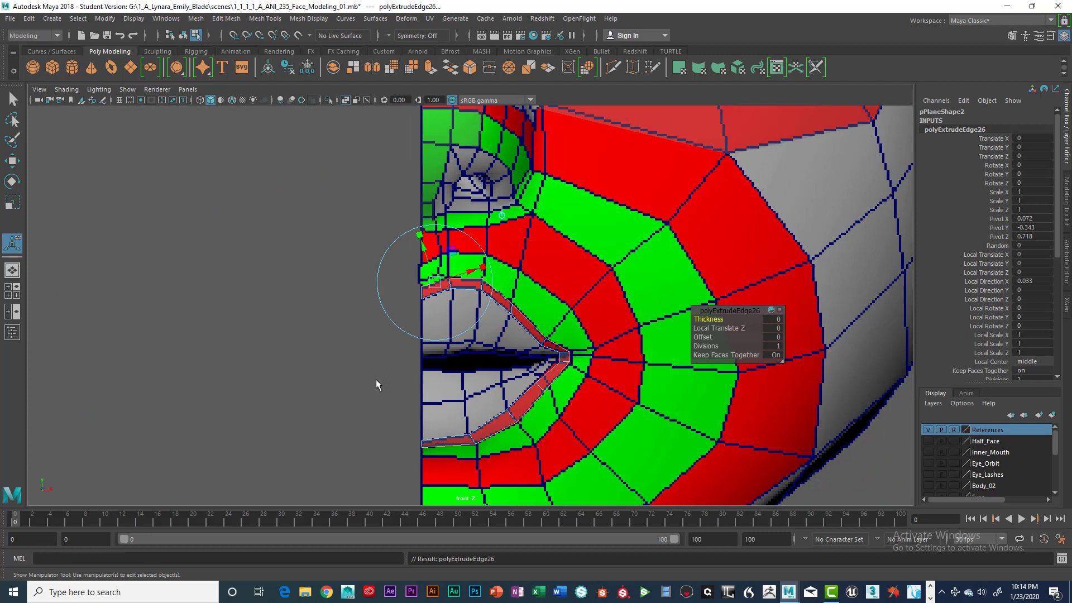
{"action": "key", "text": "r"}
{"action": "left_click_drag", "start_coordinate": [495, 363], "coordinate": [529, 358]}
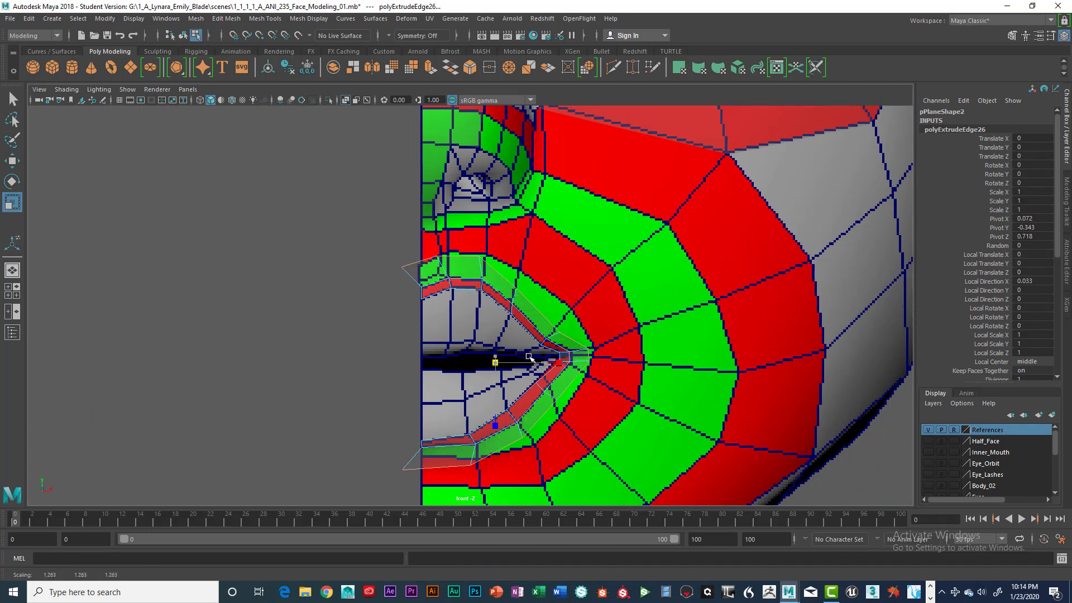
Step: Move the new ring's lower centre vertex and its neighbour onto the outer edge of the green reference ring
{"action": "middle_click_drag", "start_coordinate": [489, 356], "coordinate": [483, 319], "text": "alt"}
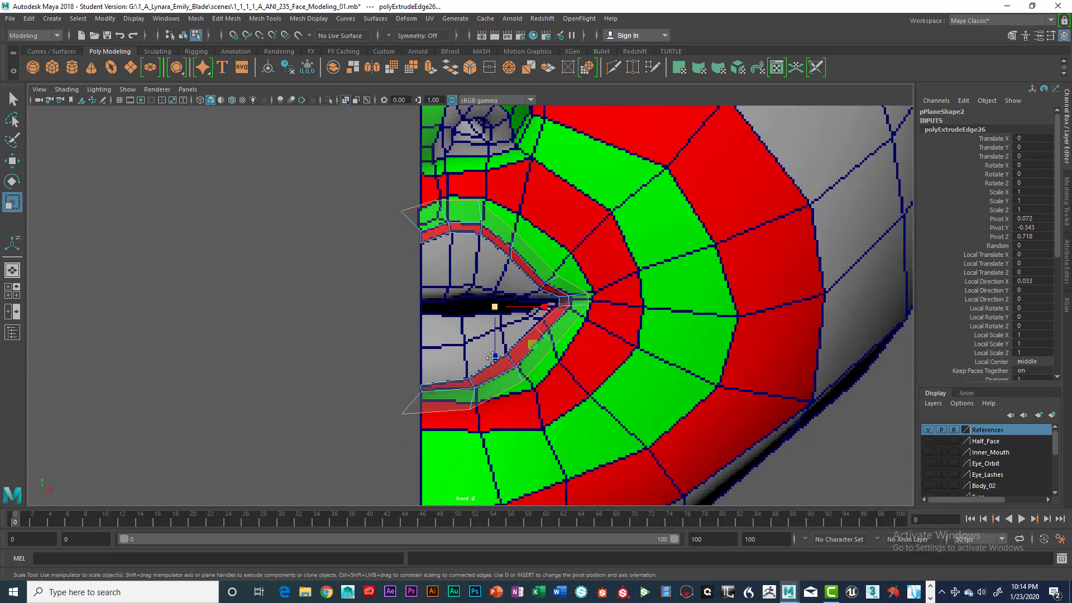
{"action": "middle_click_drag", "start_coordinate": [493, 358], "coordinate": [464, 343], "text": "alt"}
{"action": "scroll", "coordinate": [464, 344], "scroll_direction": "up", "scroll_amount": 2}
{"action": "scroll", "coordinate": [525, 354], "scroll_direction": "up", "scroll_amount": 2}
{"action": "middle_click_drag", "start_coordinate": [418, 391], "coordinate": [532, 332], "text": "alt"}
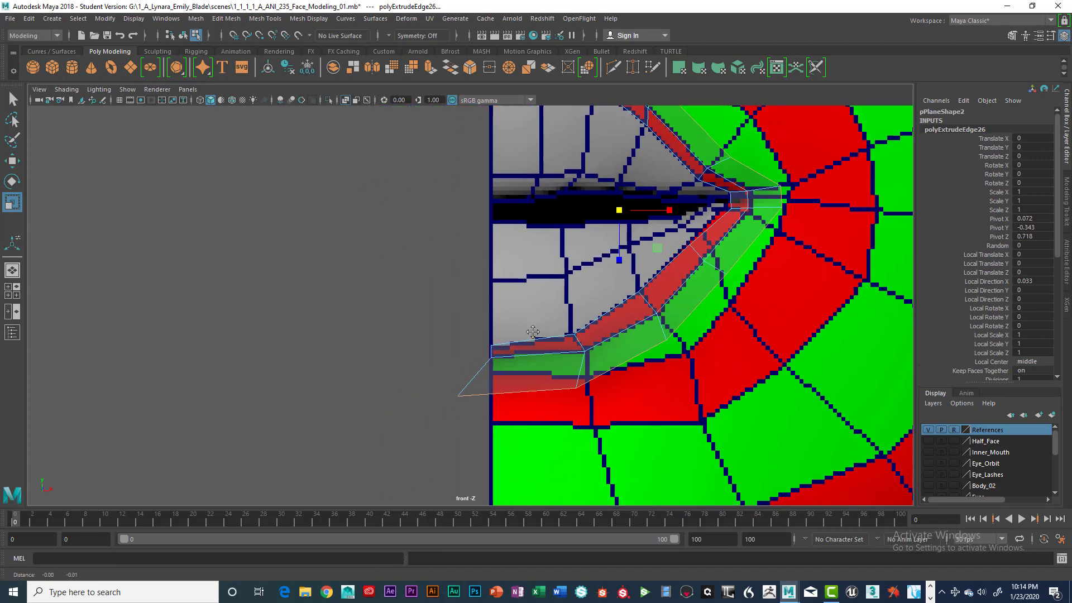
{"action": "right_click_drag", "start_coordinate": [480, 343], "coordinate": [429, 286]}
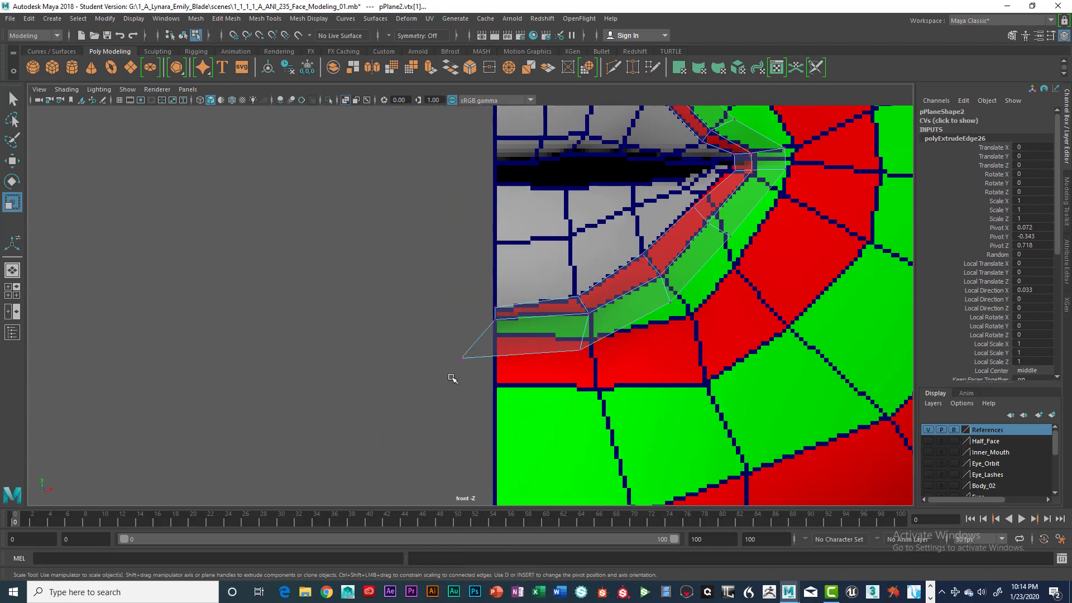
{"action": "left_click", "coordinate": [462, 357]}
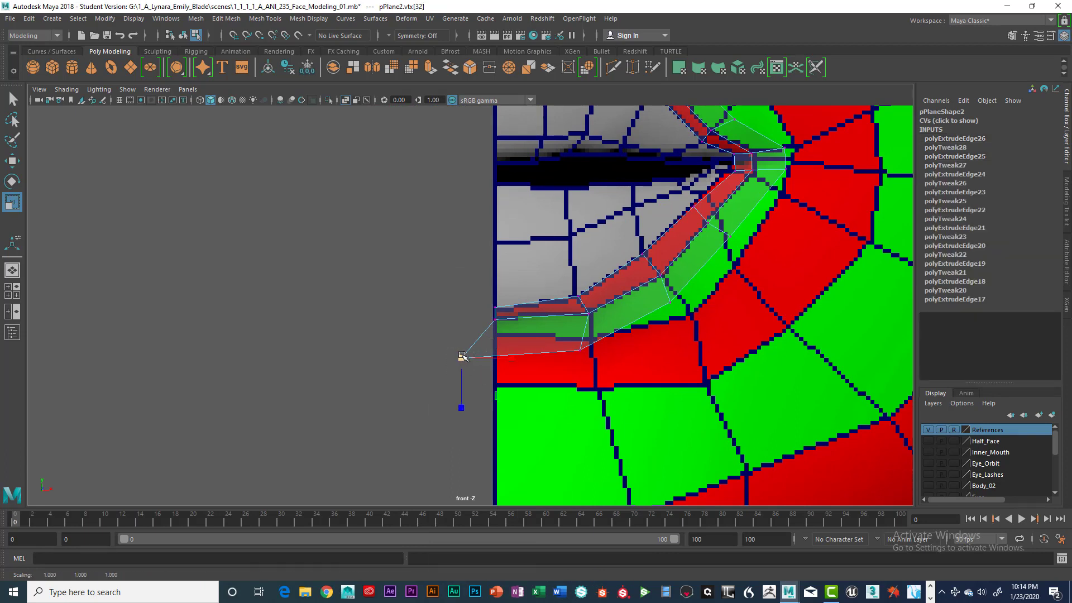
{"action": "key", "text": "w"}
{"action": "left_click_drag", "start_coordinate": [462, 356], "coordinate": [600, 345]}
{"action": "left_click", "coordinate": [581, 350]}
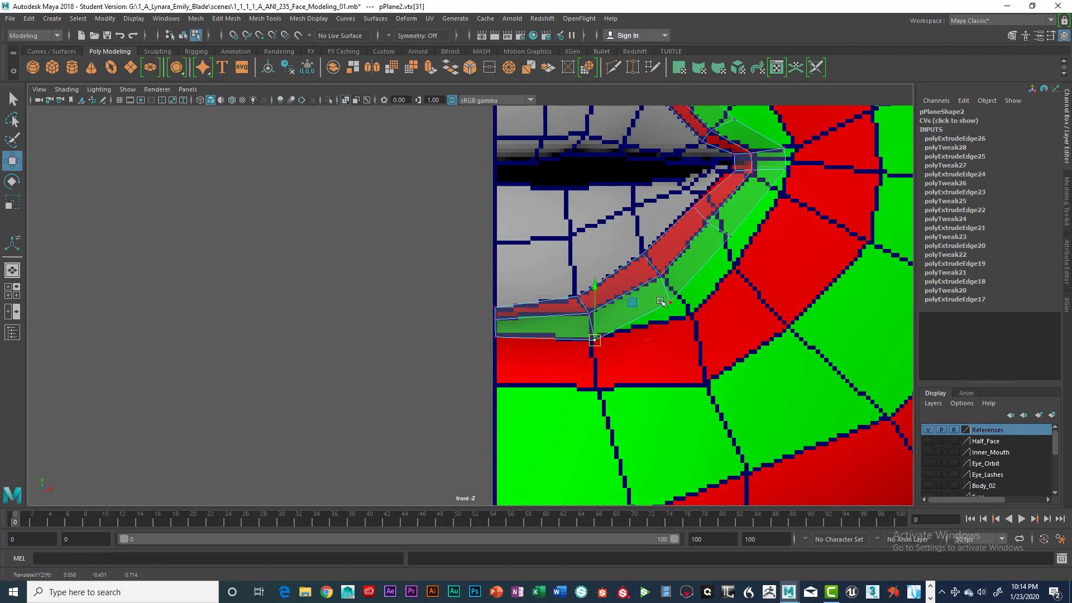
Step: Move the next two lower outer vertices toward the mouth corner onto the green reference ring's outer corners
{"action": "left_click", "coordinate": [670, 302]}
{"action": "left_click_drag", "start_coordinate": [671, 303], "coordinate": [696, 315]}
{"action": "left_click", "coordinate": [729, 237]}
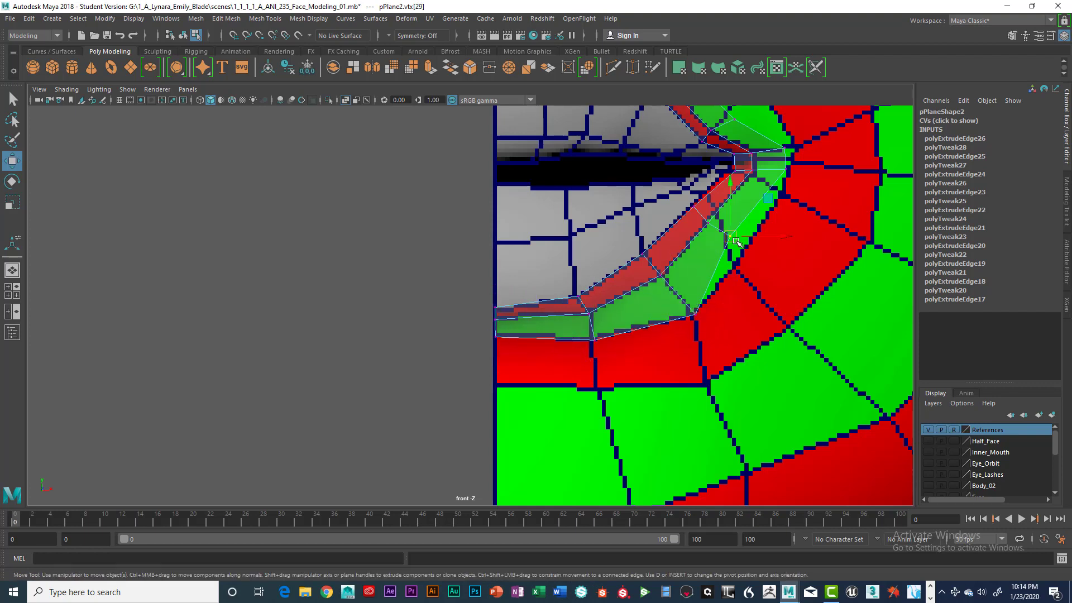
{"action": "left_click_drag", "start_coordinate": [730, 237], "coordinate": [734, 268]}
Step: Align the two outer vertices at the mouth corner with the outer edge of the green reference ring
{"action": "middle_click_drag", "start_coordinate": [650, 332], "coordinate": [642, 341], "text": "alt"}
{"action": "middle_click_drag", "start_coordinate": [742, 231], "coordinate": [643, 368], "text": "alt"}
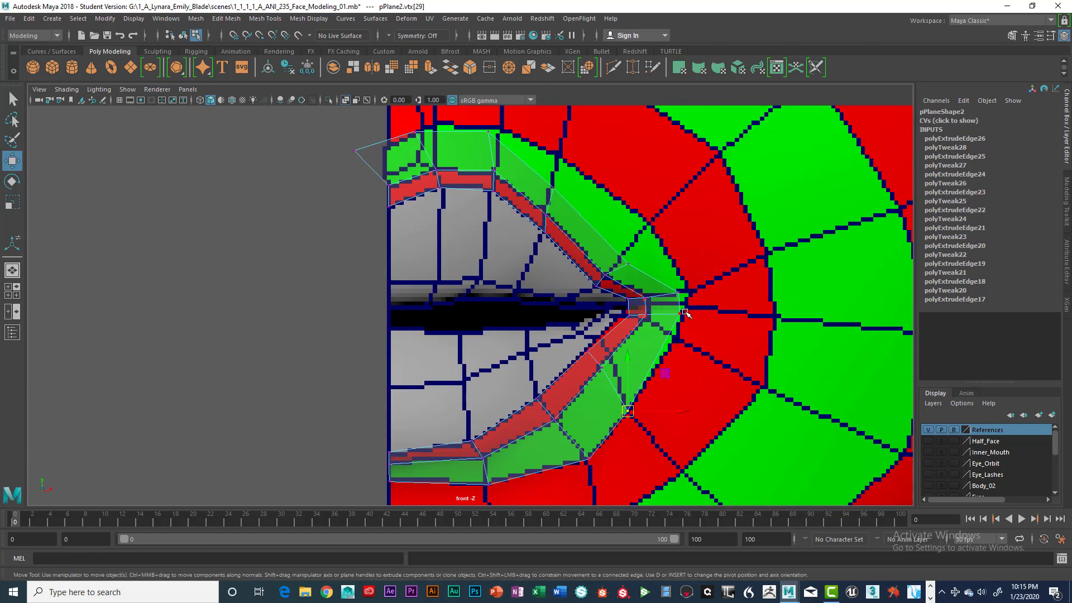
{"action": "left_click_drag", "start_coordinate": [681, 316], "coordinate": [683, 319]}
{"action": "left_click_drag", "start_coordinate": [679, 314], "coordinate": [674, 339]}
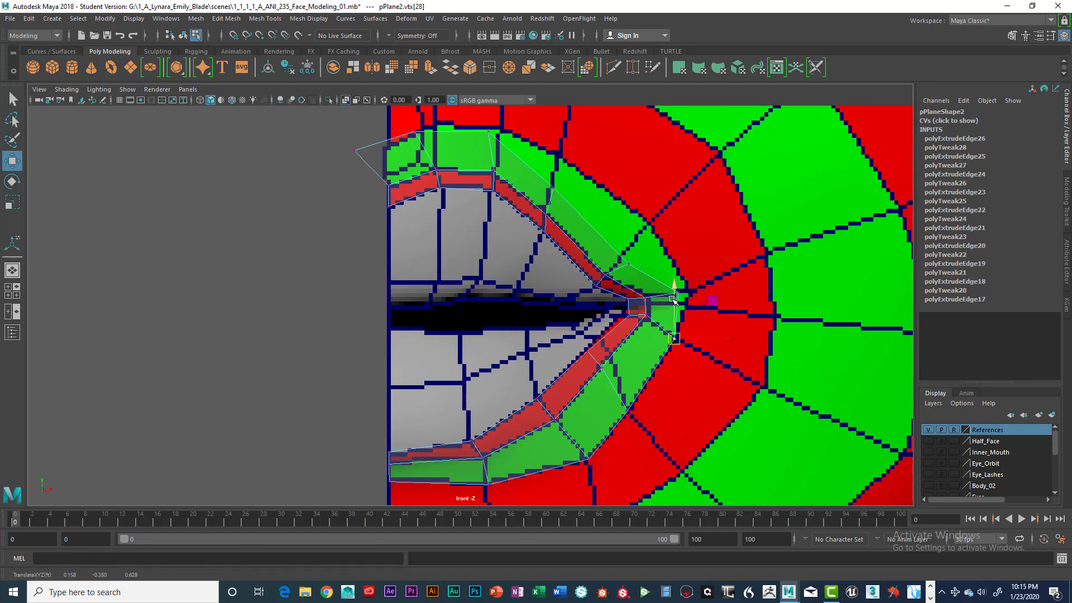
{"action": "left_click", "coordinate": [677, 293]}
{"action": "mouse_move", "coordinate": [677, 292]}
{"action": "left_mouse_down"}
{"action": "mouse_move", "coordinate": [691, 307]}
{"action": "mouse_move", "coordinate": [695, 293]}
{"action": "left_mouse_up"}
Step: Move the three upper outer vertices from above the mouth corner toward the centre onto the green reference ring's outer edge
{"action": "left_click_drag", "start_coordinate": [623, 261], "coordinate": [641, 272]}
{"action": "left_click_drag", "start_coordinate": [634, 267], "coordinate": [654, 226]}
{"action": "middle_click_drag", "start_coordinate": [636, 269], "coordinate": [638, 379], "text": "alt"}
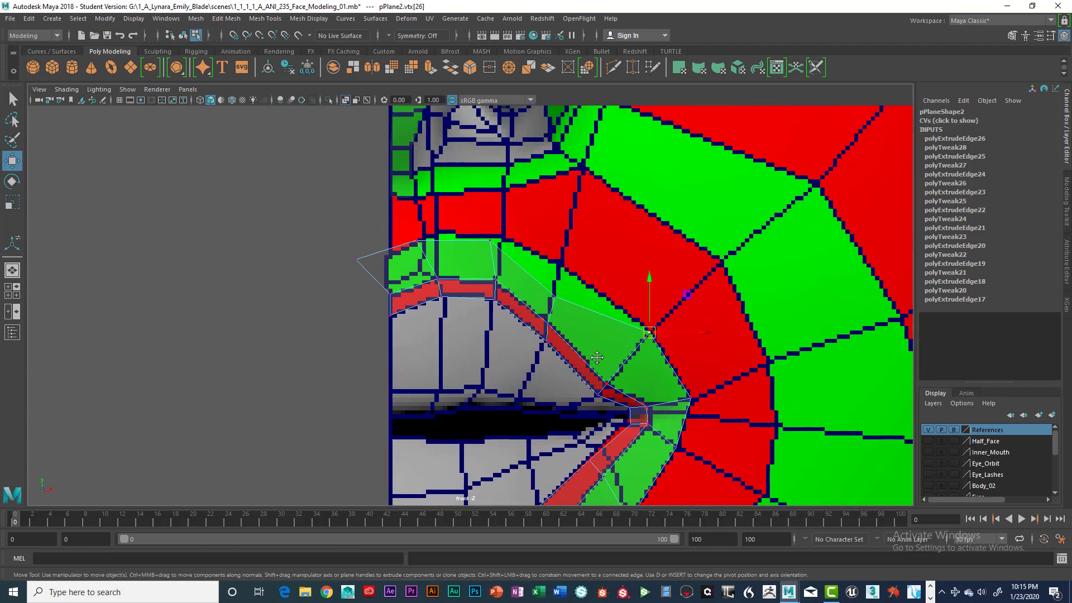
{"action": "mouse_move", "coordinate": [550, 281]}
{"action": "left_mouse_down"}
{"action": "mouse_move", "coordinate": [568, 303]}
{"action": "mouse_move", "coordinate": [562, 267]}
{"action": "left_mouse_up"}
{"action": "middle_click_drag", "start_coordinate": [545, 276], "coordinate": [605, 315], "text": "alt"}
{"action": "left_click", "coordinate": [546, 277]}
{"action": "left_click_drag", "start_coordinate": [546, 277], "coordinate": [547, 275]}
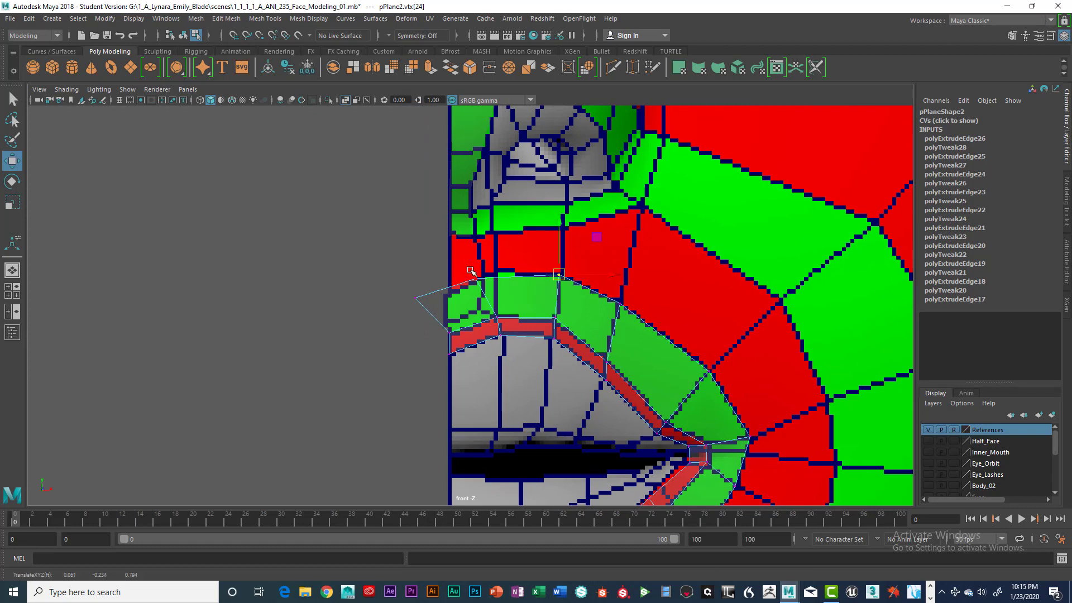
Step: Move the last two upper outer vertices onto the green reference ring, placing the end vertex on the centre line at X 0
{"action": "left_click", "coordinate": [479, 278]}
{"action": "left_click_drag", "start_coordinate": [479, 278], "coordinate": [505, 275]}
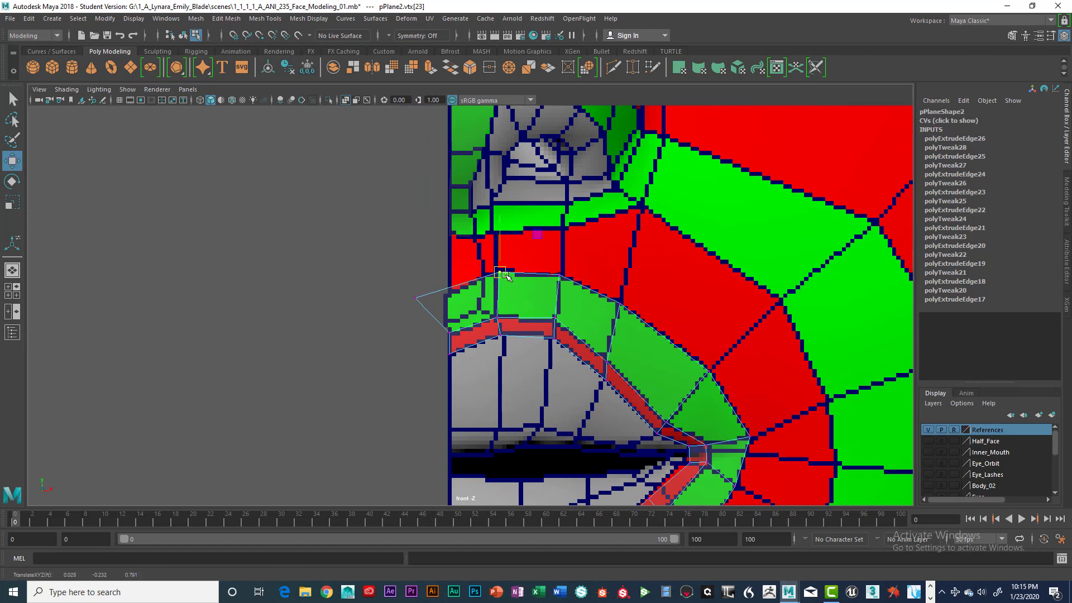
{"action": "left_click", "coordinate": [416, 295]}
{"action": "left_click_drag", "start_coordinate": [426, 298], "coordinate": [449, 290]}
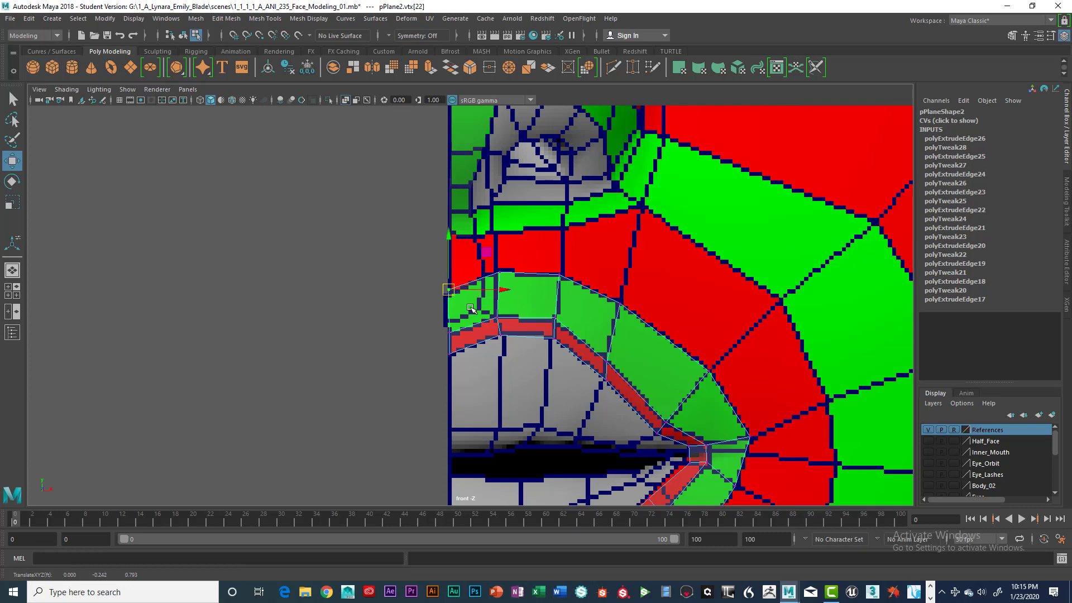
Step: Delete the new ring's upper-lip face next to the centre line
{"action": "right_click", "coordinate": [470, 308]}
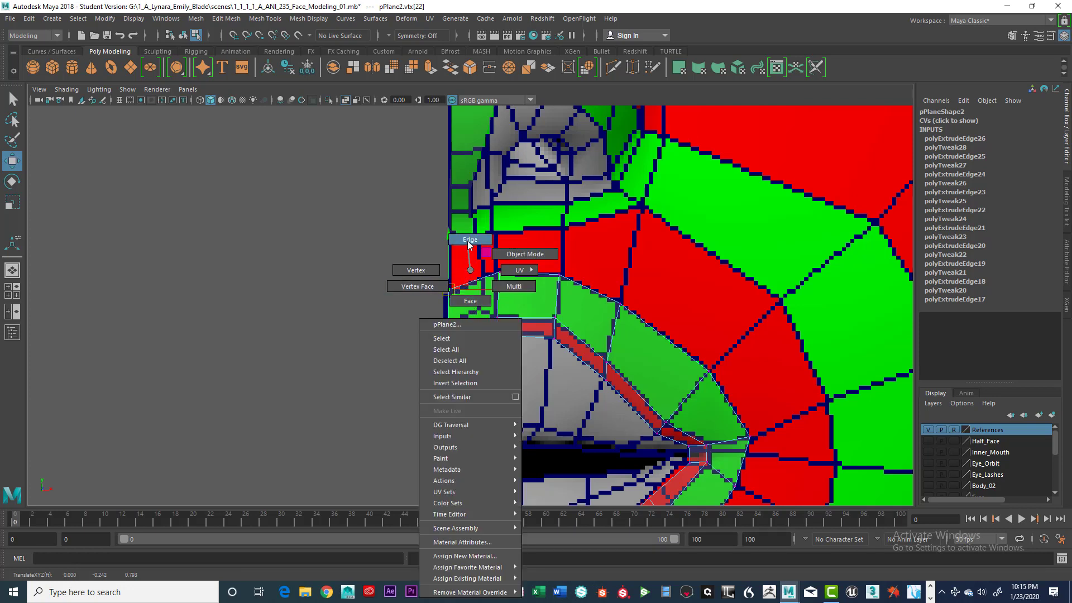
{"action": "right_click_drag", "start_coordinate": [469, 244], "coordinate": [474, 302]}
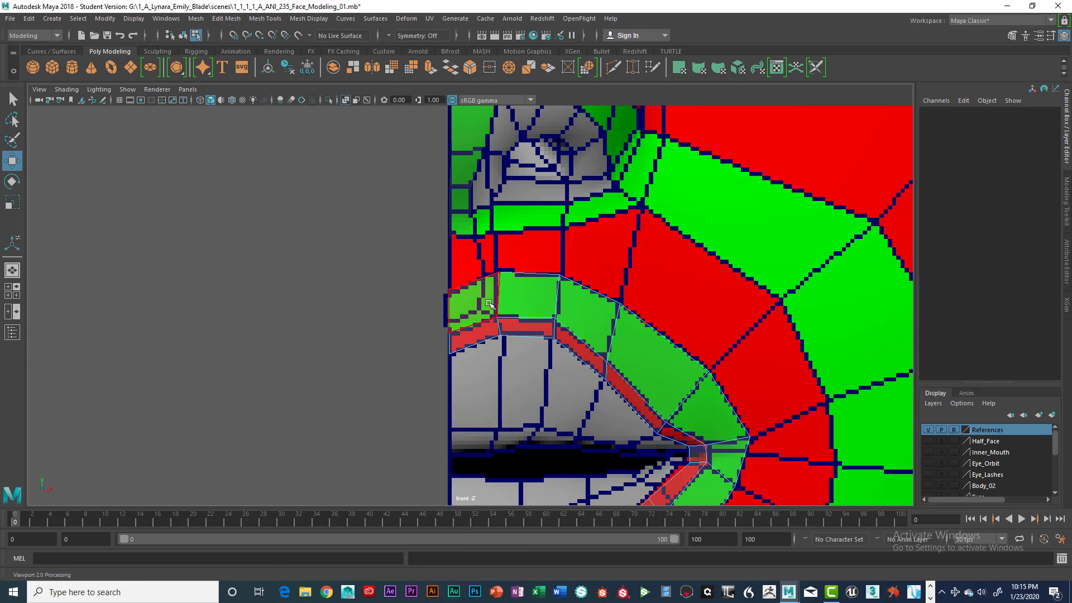
{"action": "left_click", "coordinate": [489, 304]}
{"action": "key", "text": "Delete"}
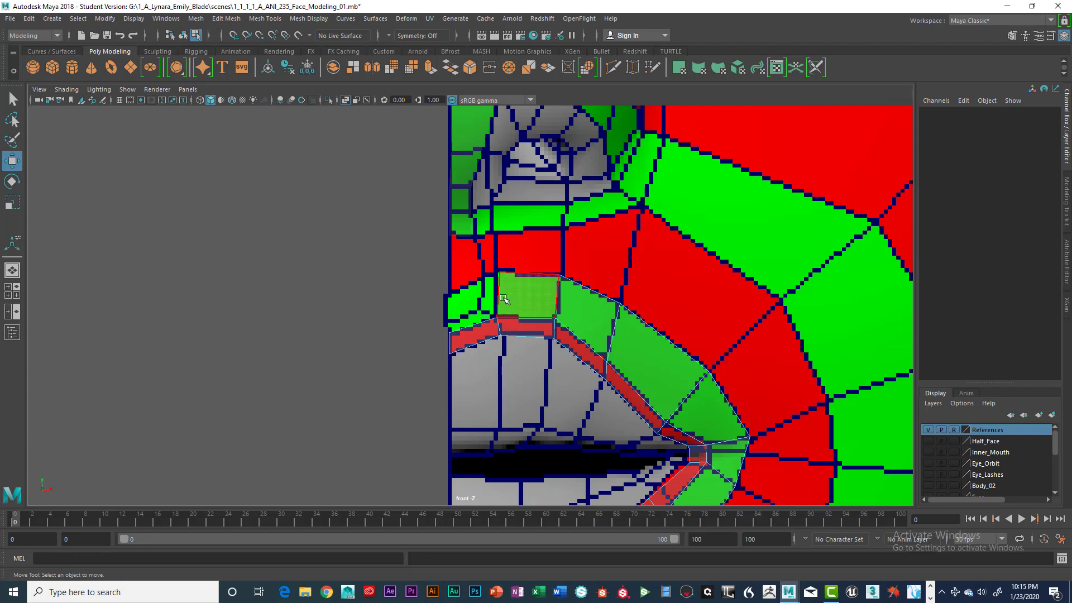
Step: Extrude the open inner edge of the upper-lip green strip toward the centre line and fit its lower vertex to the reference corner
{"action": "right_click_drag", "start_coordinate": [497, 270], "coordinate": [488, 241]}
{"action": "scroll", "coordinate": [516, 285], "scroll_direction": "up", "scroll_amount": 5}
{"action": "left_click", "coordinate": [521, 285]}
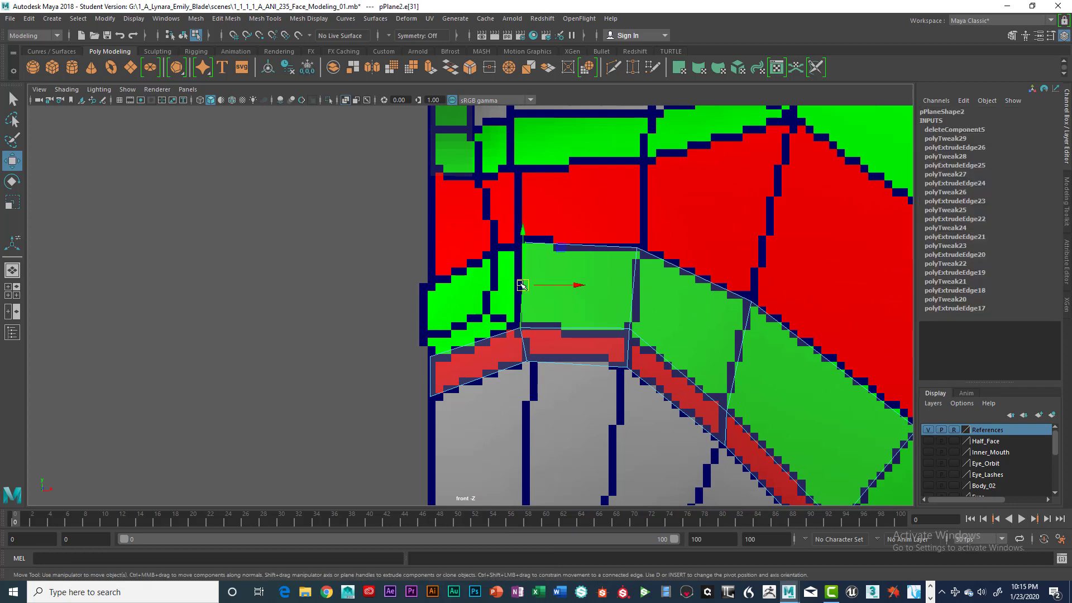
{"action": "key", "text": "ctrl+e"}
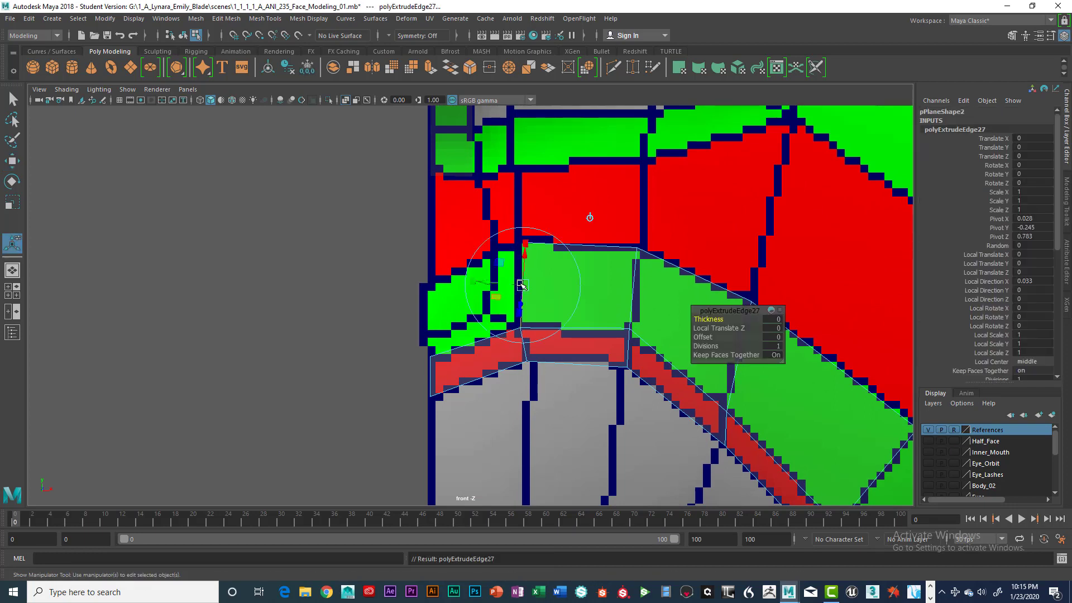
{"action": "key", "text": "w"}
{"action": "left_click_drag", "start_coordinate": [575, 286], "coordinate": [544, 287]}
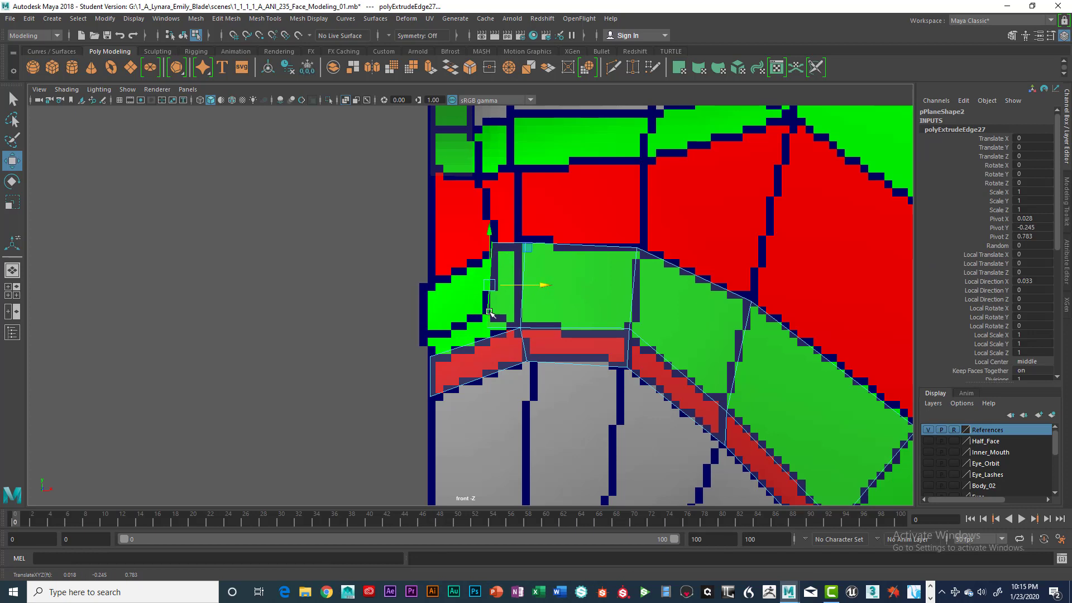
{"action": "right_click_drag", "start_coordinate": [487, 309], "coordinate": [448, 271]}
{"action": "mouse_move", "coordinate": [475, 312]}
{"action": "left_mouse_down"}
{"action": "mouse_move", "coordinate": [494, 331]}
{"action": "mouse_move", "coordinate": [489, 314]}
{"action": "left_mouse_up"}
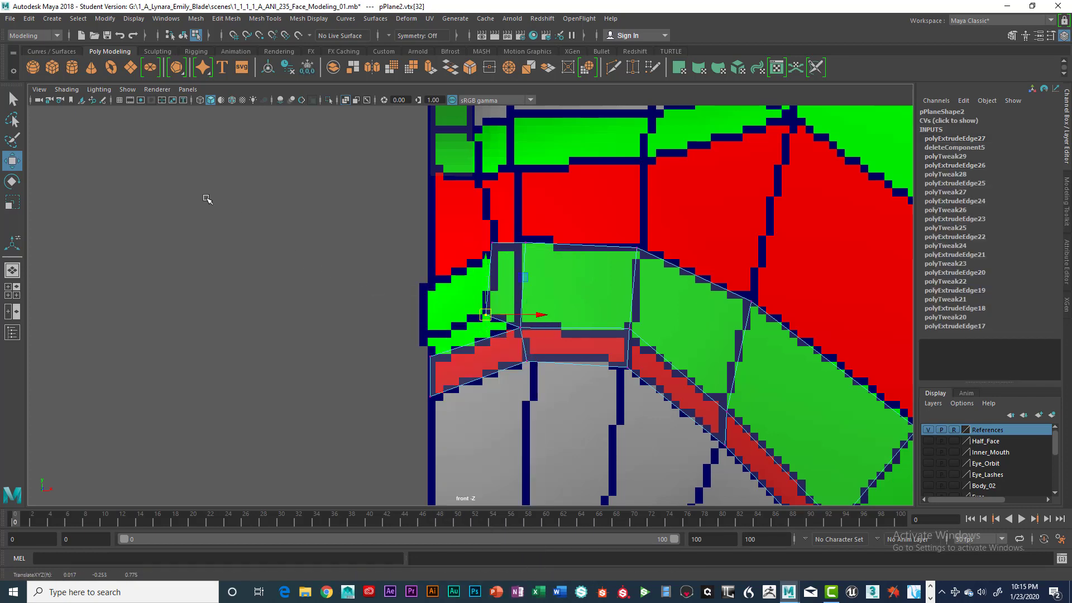
Step: Extrude the upper edge of the red lip face next to the centre line upward over the green reference
{"action": "left_click", "coordinate": [13, 99]}
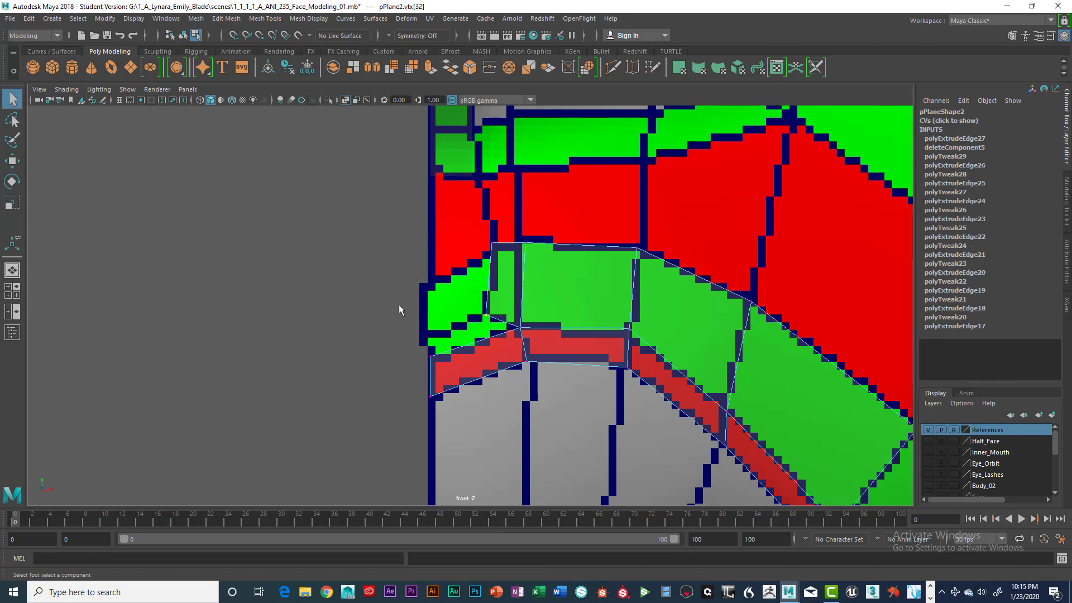
{"action": "right_click_drag", "start_coordinate": [465, 345], "coordinate": [469, 251]}
{"action": "left_click", "coordinate": [466, 345]}
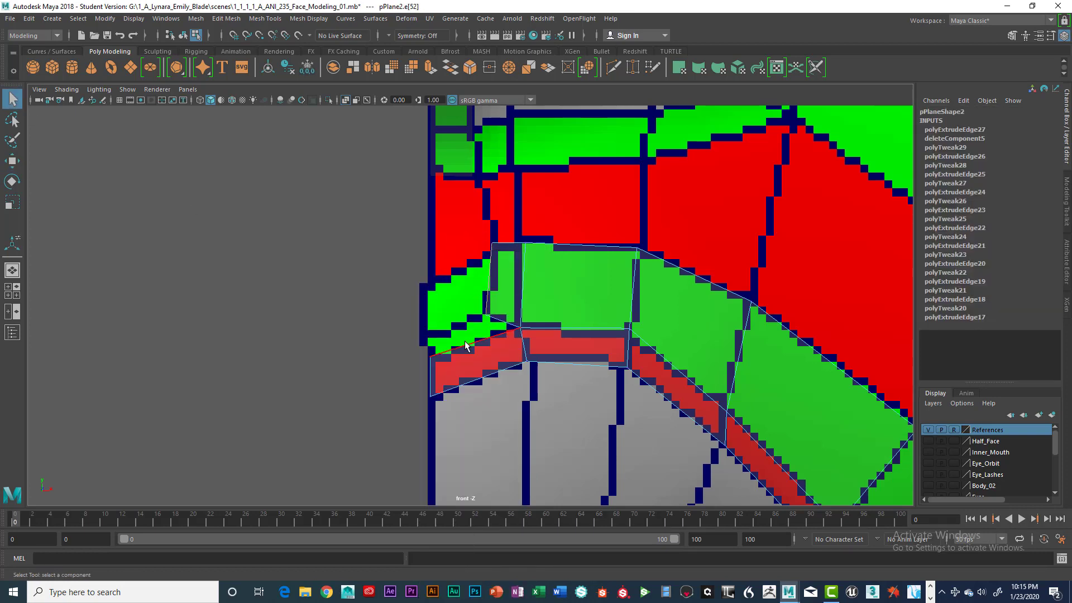
{"action": "left_click", "coordinate": [542, 325]}
{"action": "key", "text": "ctrl+e"}
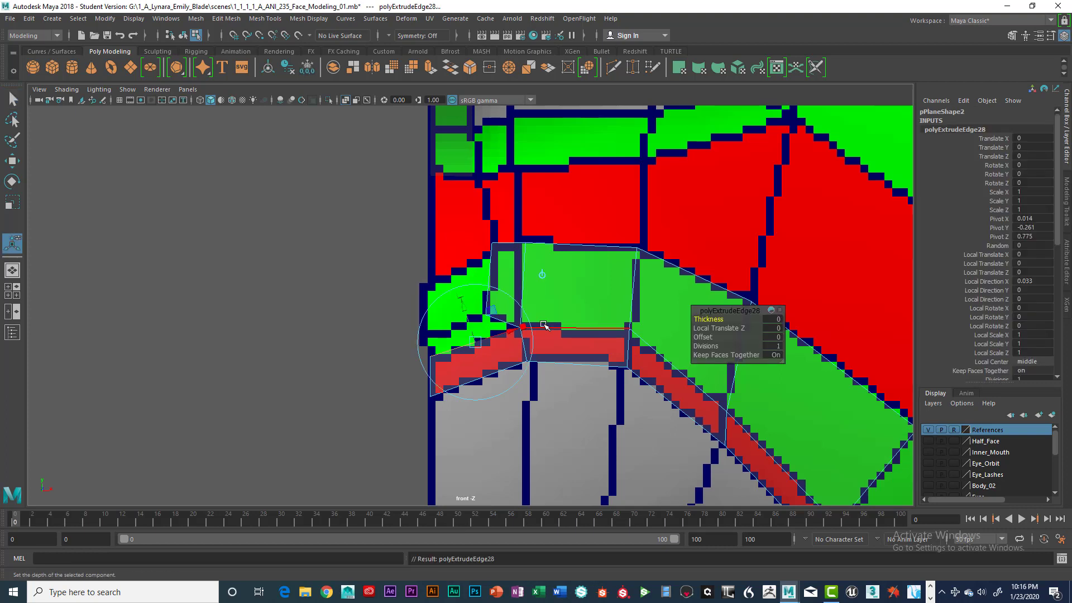
{"action": "key", "text": "w"}
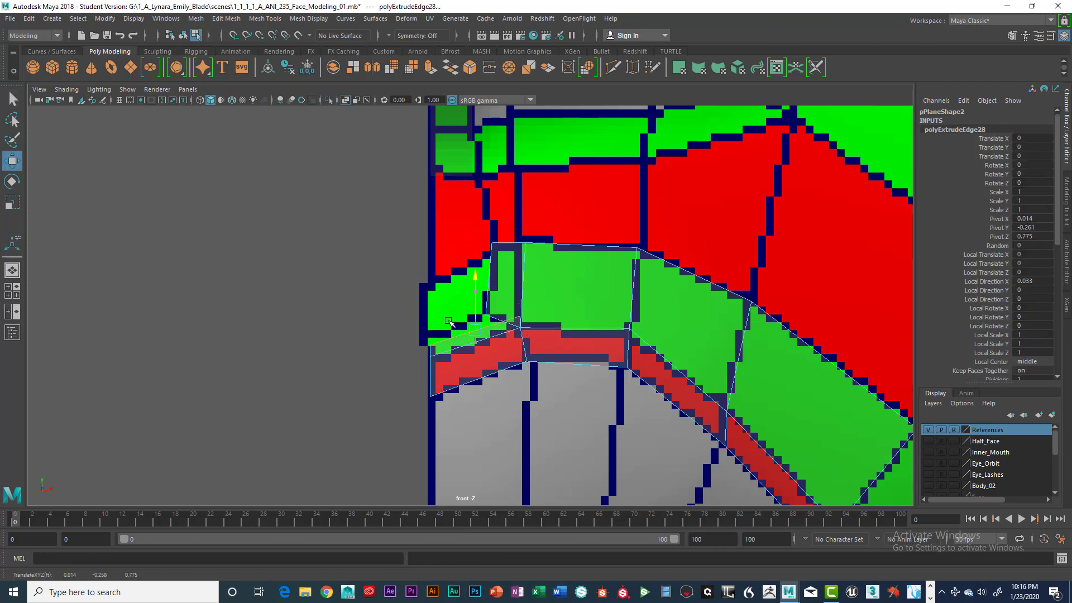
{"action": "mouse_move", "coordinate": [474, 306]}
{"action": "left_mouse_down"}
{"action": "mouse_move", "coordinate": [467, 282]}
{"action": "mouse_move", "coordinate": [484, 312]}
{"action": "mouse_move", "coordinate": [458, 315]}
{"action": "left_mouse_up"}
{"action": "left_click_drag", "start_coordinate": [429, 266], "coordinate": [453, 298]}
Step: Snap the extruded face's outer vertex to the green strip's lower corner and move its other vertex to the reference on the centre line
{"action": "scroll", "coordinate": [453, 299], "scroll_direction": "up", "scroll_amount": 6}
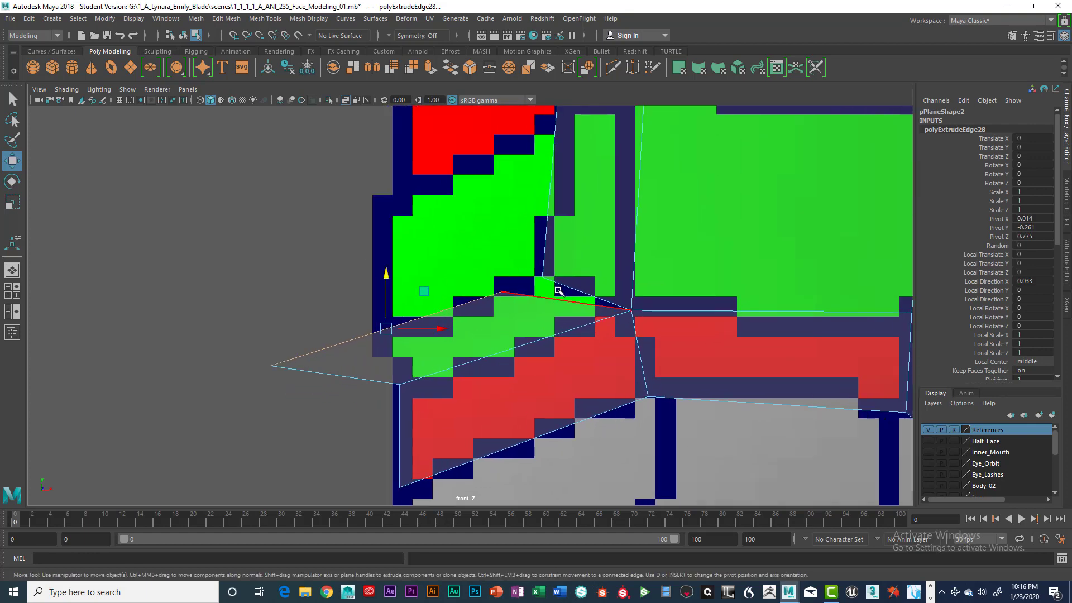
{"action": "right_click_drag", "start_coordinate": [564, 288], "coordinate": [522, 272]}
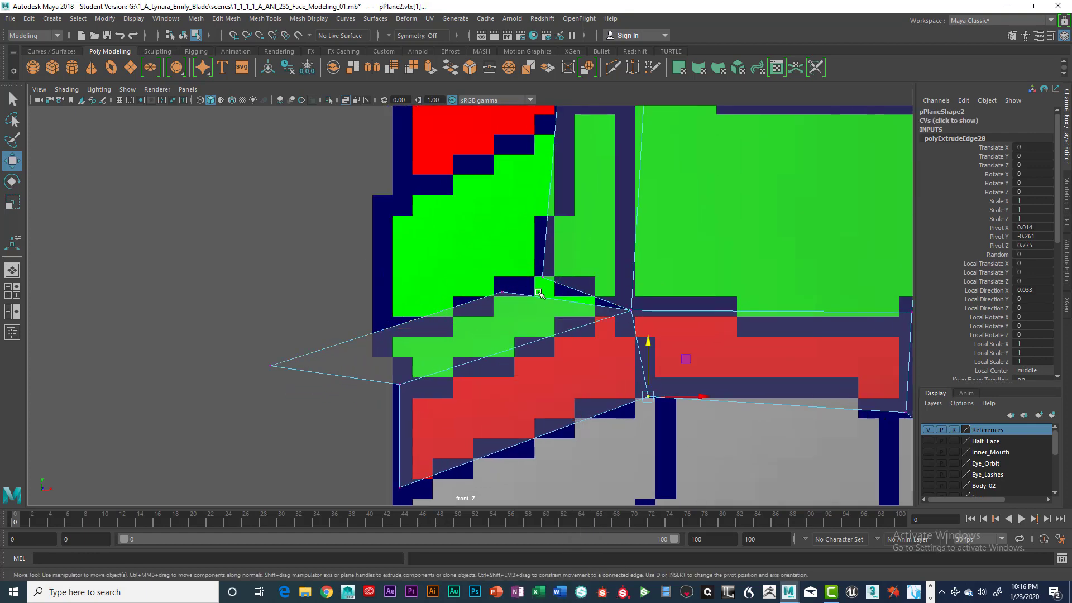
{"action": "left_click", "coordinate": [510, 299]}
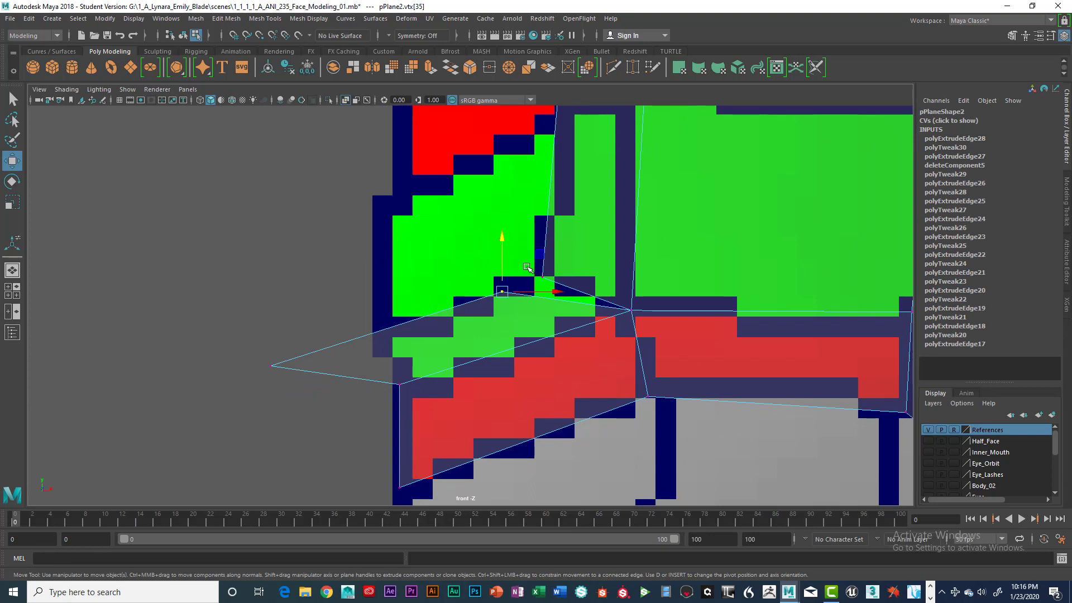
{"action": "left_click_drag", "start_coordinate": [502, 291], "coordinate": [542, 277]}
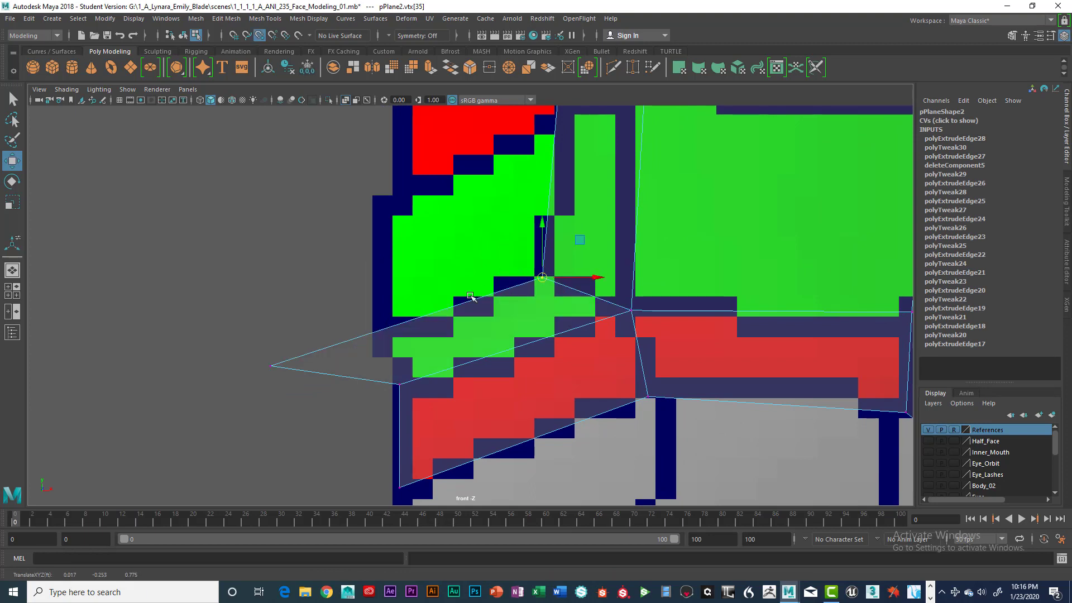
{"action": "left_click", "coordinate": [271, 366]}
{"action": "left_click_drag", "start_coordinate": [273, 367], "coordinate": [410, 325]}
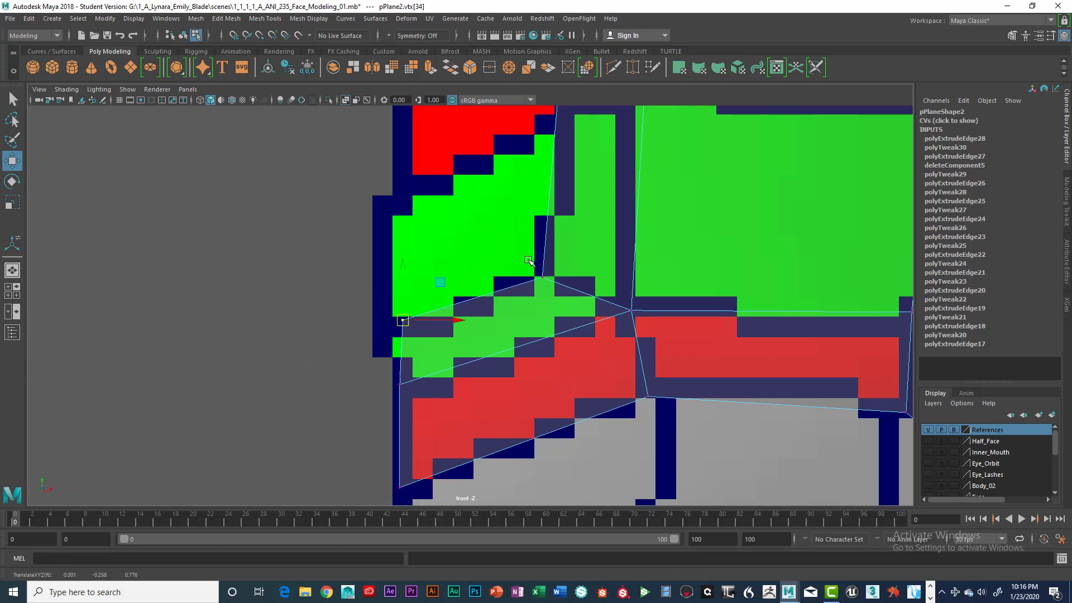
Step: Merge the two overlapping vertices at the green strip's lower corner to their centre
{"action": "left_click_drag", "start_coordinate": [526, 254], "coordinate": [568, 301]}
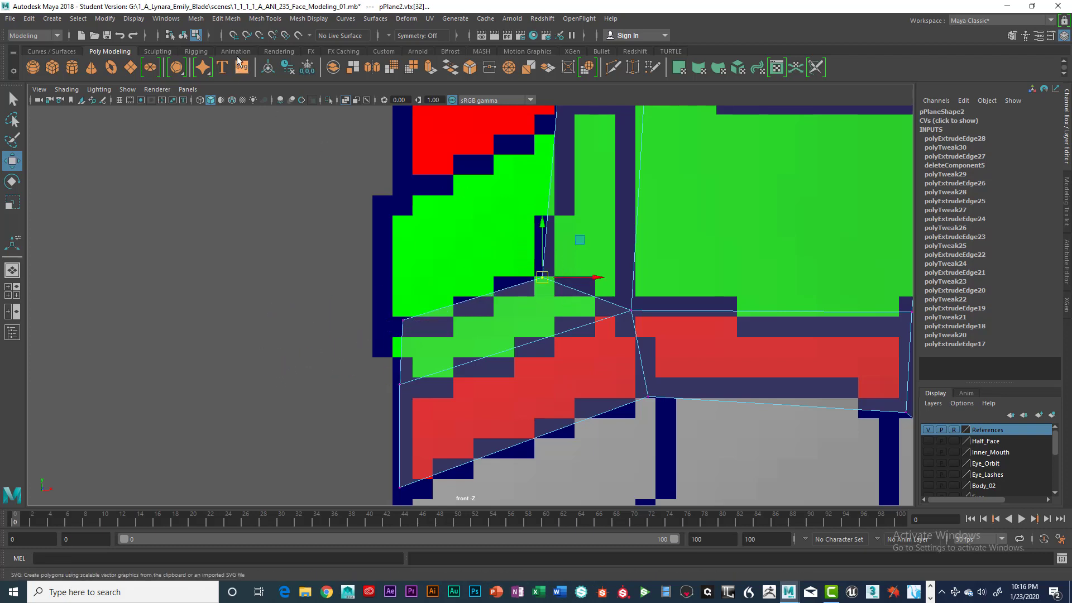
{"action": "left_click", "coordinate": [229, 18]}
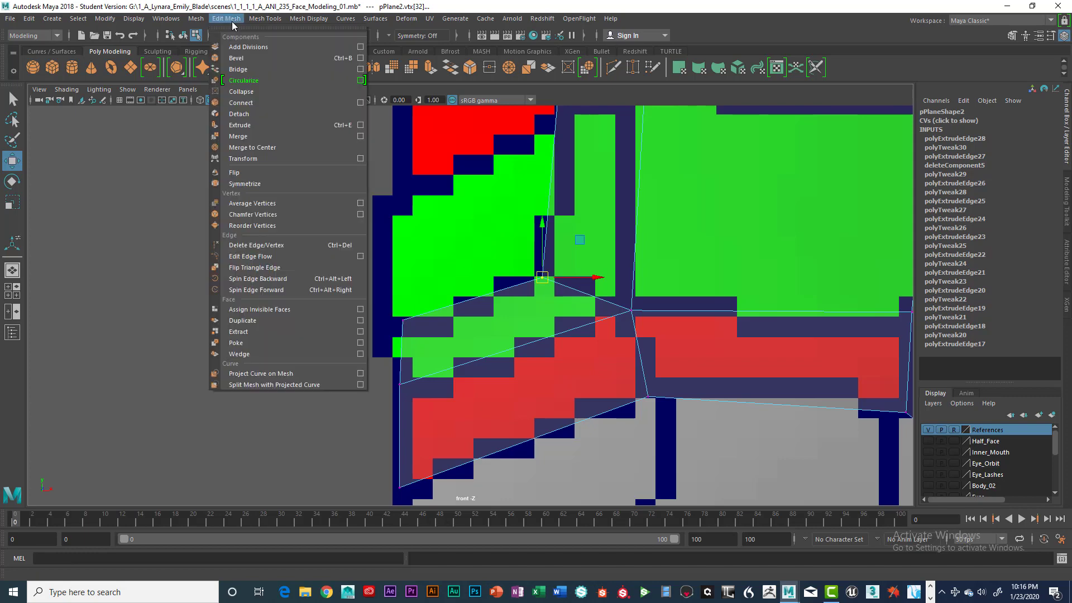
{"action": "left_click", "coordinate": [255, 147]}
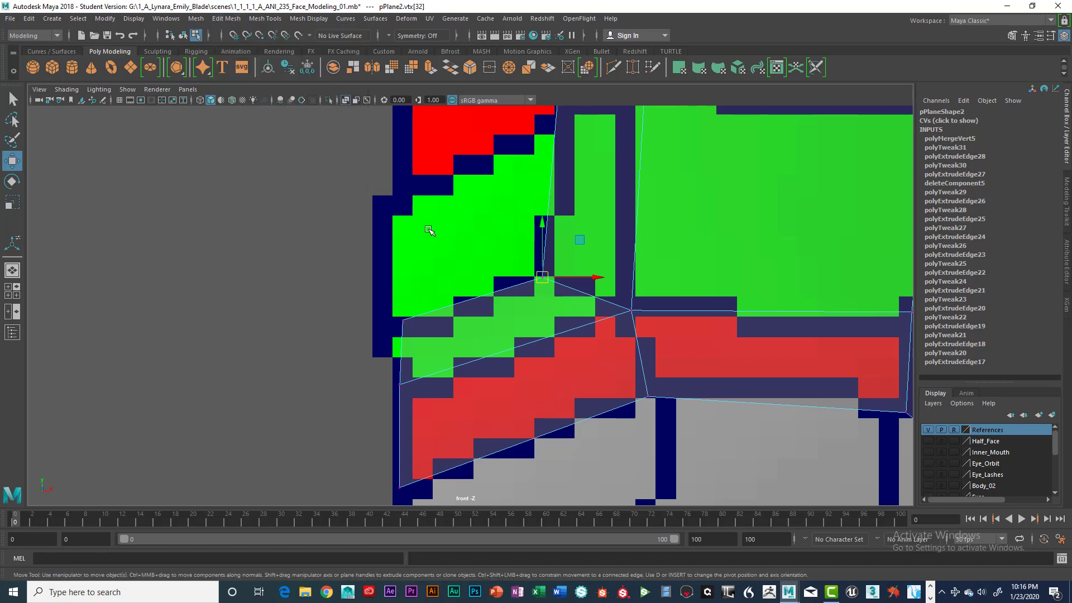
Step: Extrude the green strip's open inner edge across the remaining gap to the centre line
{"action": "scroll", "coordinate": [564, 283], "scroll_direction": "down", "scroll_amount": 5}
{"action": "scroll", "coordinate": [561, 285], "scroll_direction": "up", "scroll_amount": 4}
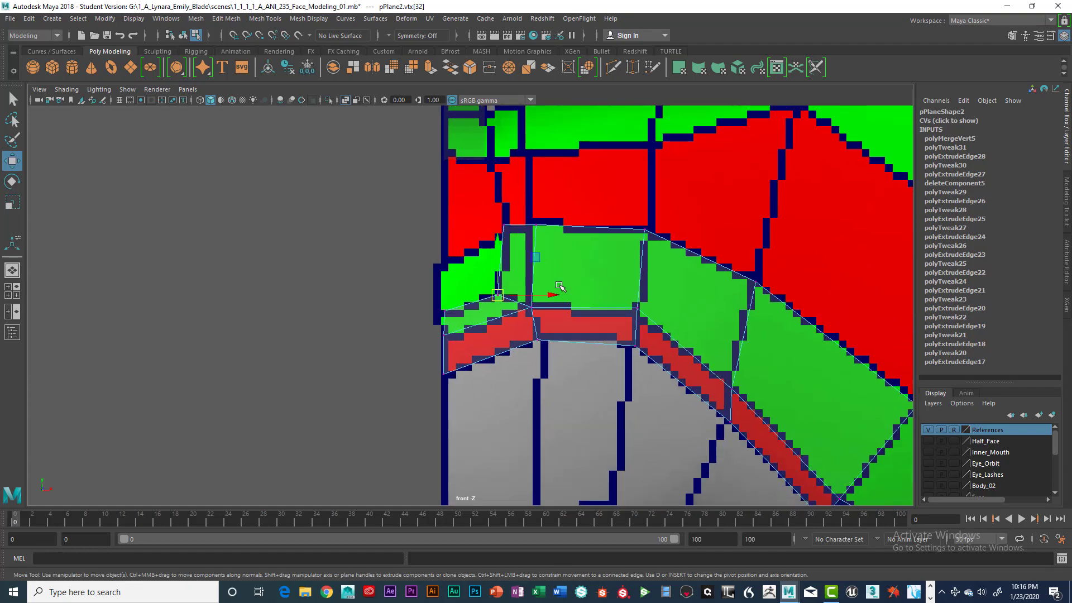
{"action": "scroll", "coordinate": [560, 286], "scroll_direction": "up", "scroll_amount": 1}
{"action": "right_click_drag", "start_coordinate": [510, 220], "coordinate": [507, 190]}
{"action": "left_click", "coordinate": [509, 241]}
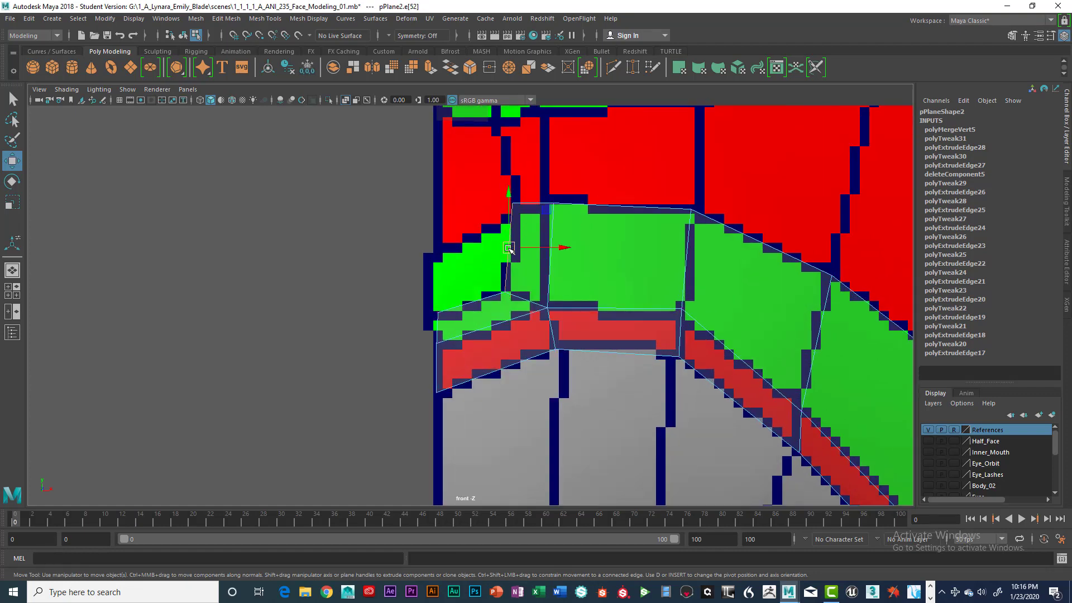
{"action": "left_click", "coordinate": [509, 248], "text": "shift"}
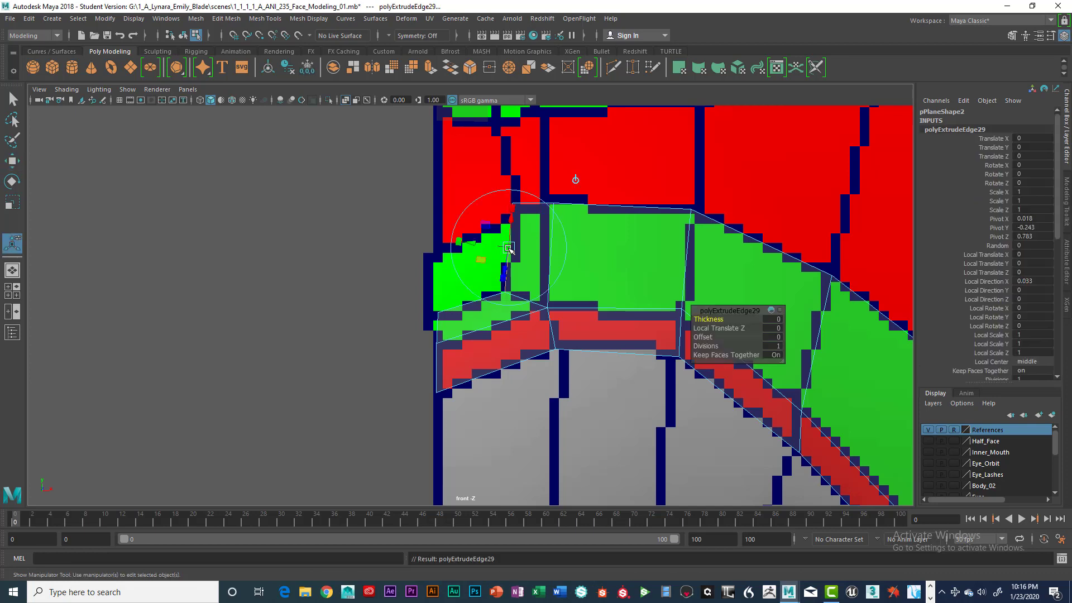
{"action": "left_click_drag", "start_coordinate": [536, 250], "coordinate": [442, 289]}
Step: Snap the new face's lower vertex onto the centre-line vertex of the face below and merge the two to centre
{"action": "scroll", "coordinate": [470, 273], "scroll_direction": "up", "scroll_amount": 4}
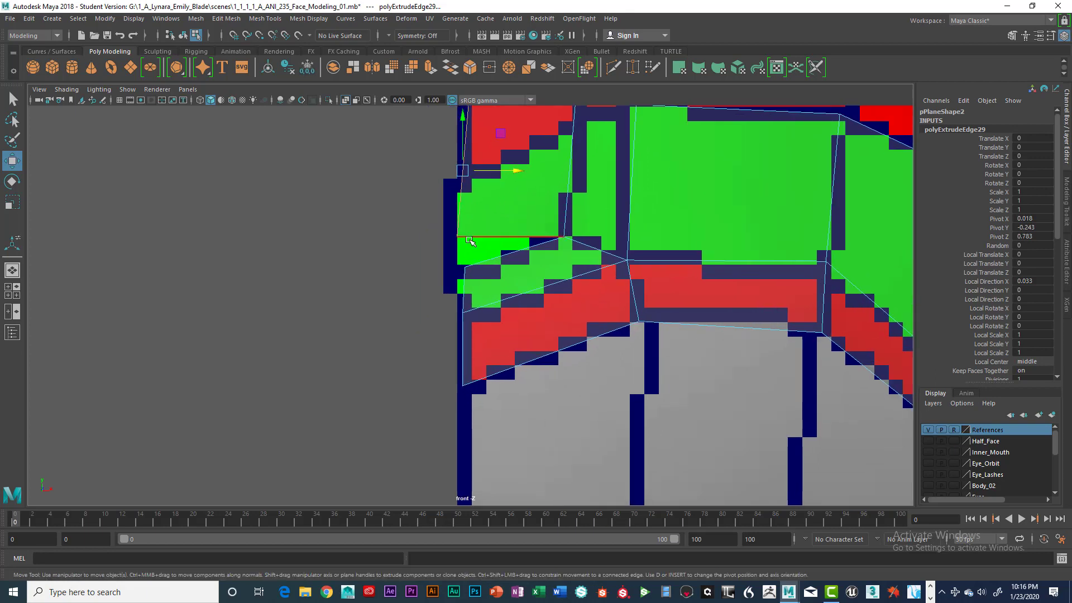
{"action": "right_click_drag", "start_coordinate": [470, 241], "coordinate": [416, 241]}
{"action": "left_click_drag", "start_coordinate": [433, 217], "coordinate": [472, 272]}
{"action": "left_click_drag", "start_coordinate": [429, 242], "coordinate": [495, 294]}
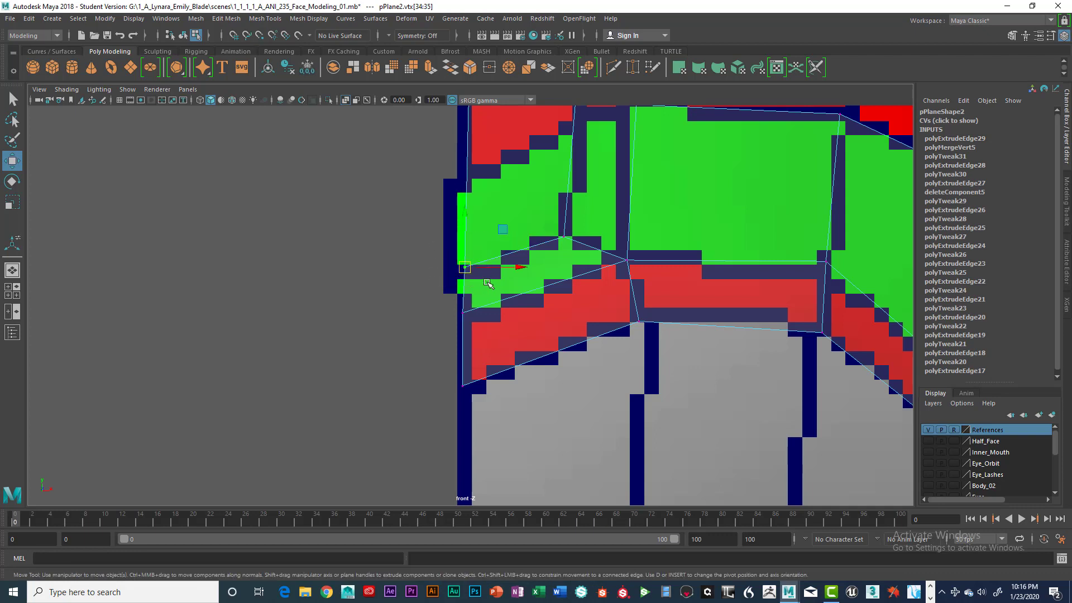
{"action": "left_click", "coordinate": [105, 18]}
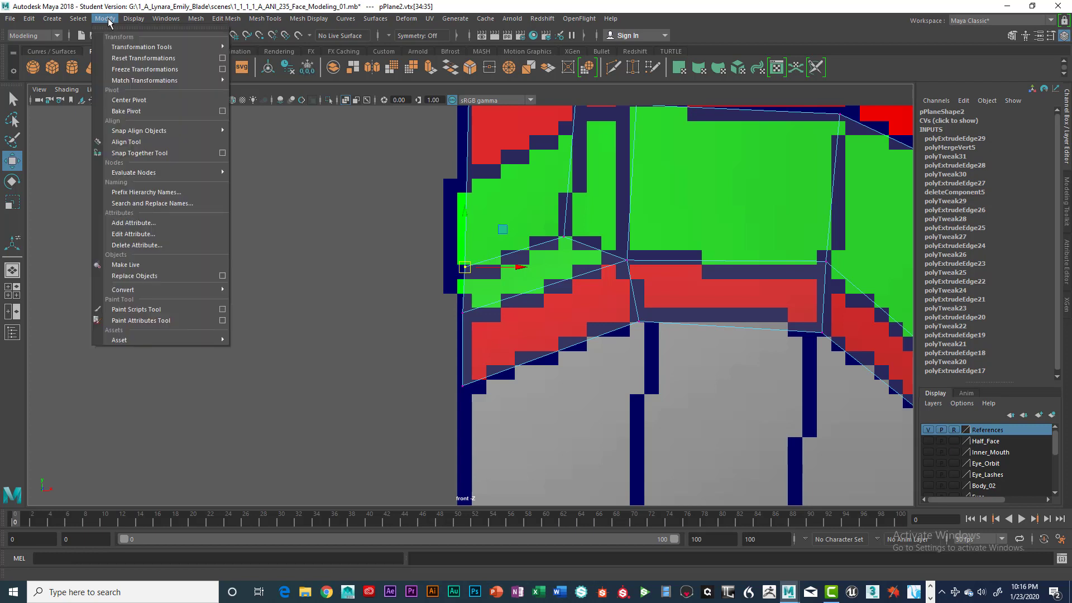
{"action": "mouse_move", "coordinate": [226, 19]}
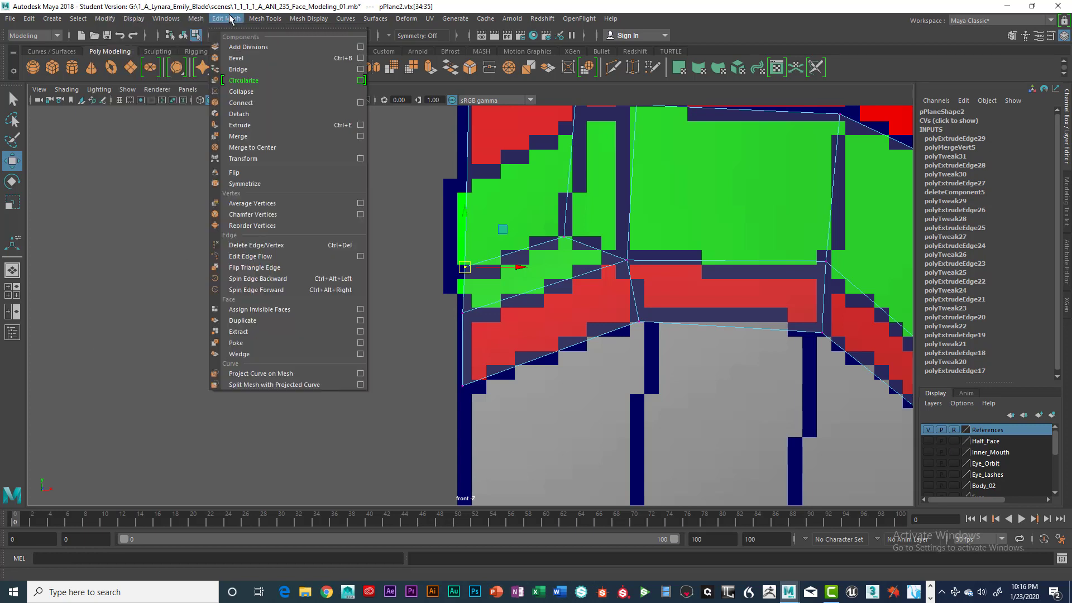
{"action": "left_click", "coordinate": [249, 148]}
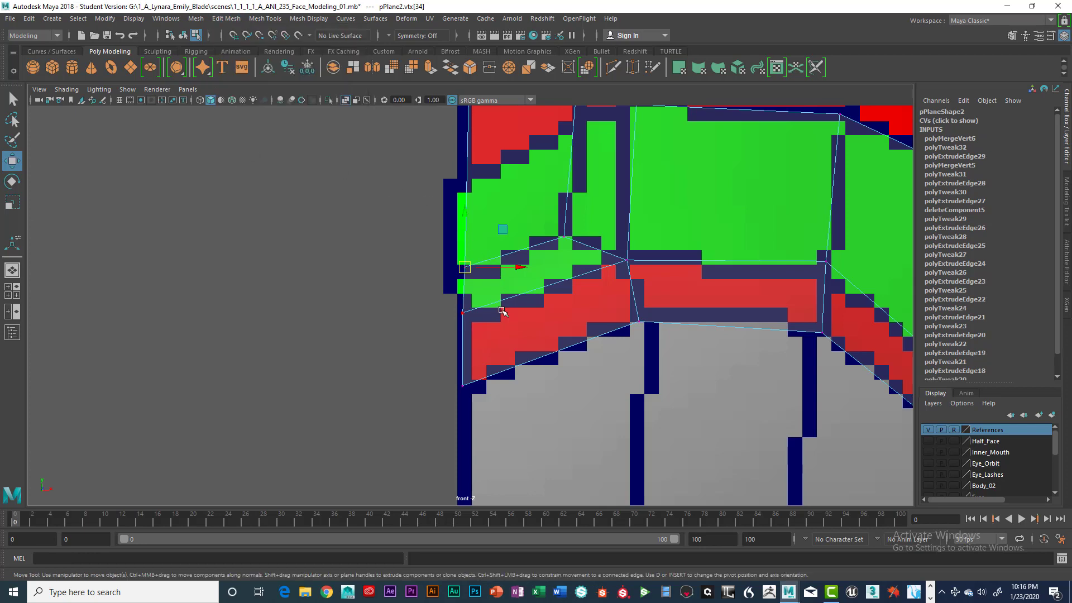
Step: Move the new face's two upper vertices down onto the upper edge of the green reference ring
{"action": "scroll", "coordinate": [548, 280], "scroll_direction": "down", "scroll_amount": 9}
{"action": "scroll", "coordinate": [548, 280], "scroll_direction": "up", "scroll_amount": 4}
{"action": "scroll", "coordinate": [452, 207], "scroll_direction": "up", "scroll_amount": 1}
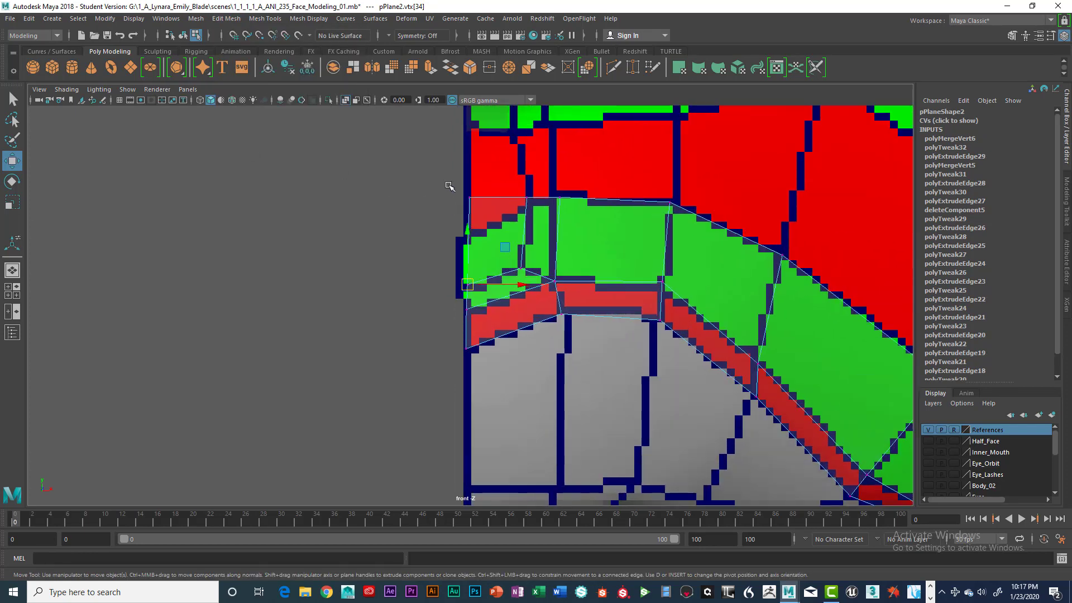
{"action": "left_click", "coordinate": [468, 234]}
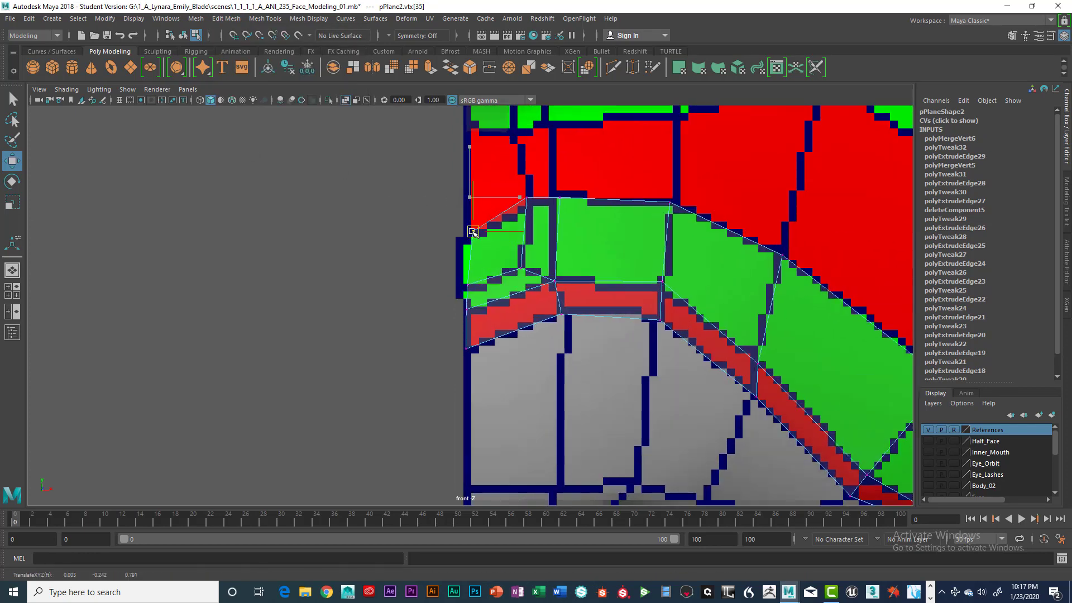
{"action": "left_click", "coordinate": [527, 208]}
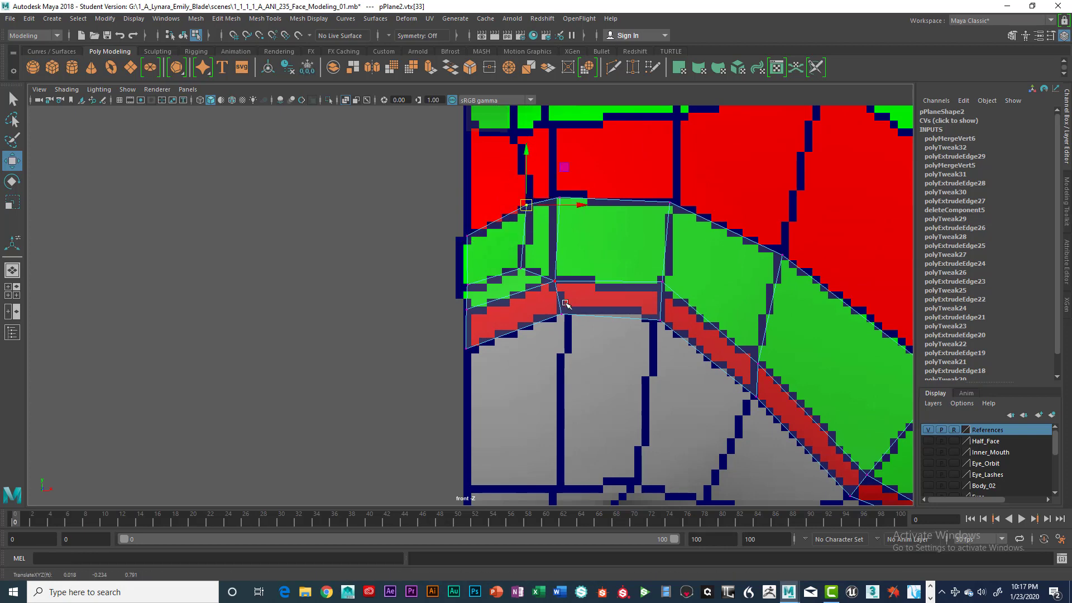
Step: Examine the new ring's fit to the green reference around the lower lip and the mouth corner
{"action": "middle_click_drag", "start_coordinate": [575, 328], "coordinate": [546, 220], "text": "alt"}
{"action": "scroll", "coordinate": [542, 291], "scroll_direction": "down", "scroll_amount": 3}
{"action": "scroll", "coordinate": [547, 221], "scroll_direction": "up", "scroll_amount": 1}
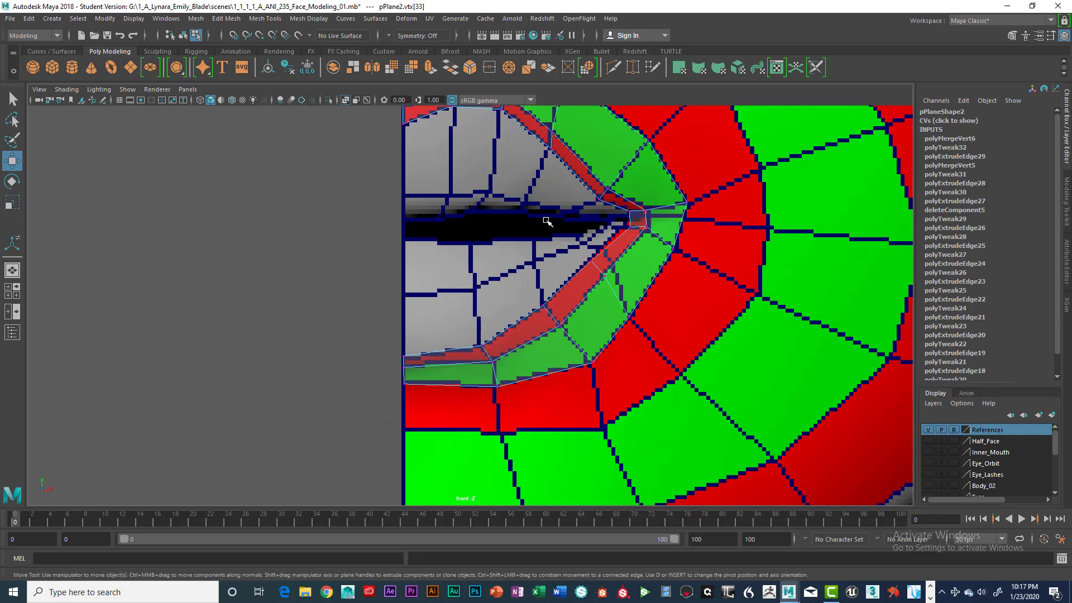
{"action": "scroll", "coordinate": [547, 221], "scroll_direction": "up", "scroll_amount": 1}
{"action": "middle_click_drag", "start_coordinate": [625, 248], "coordinate": [579, 323], "text": "alt"}
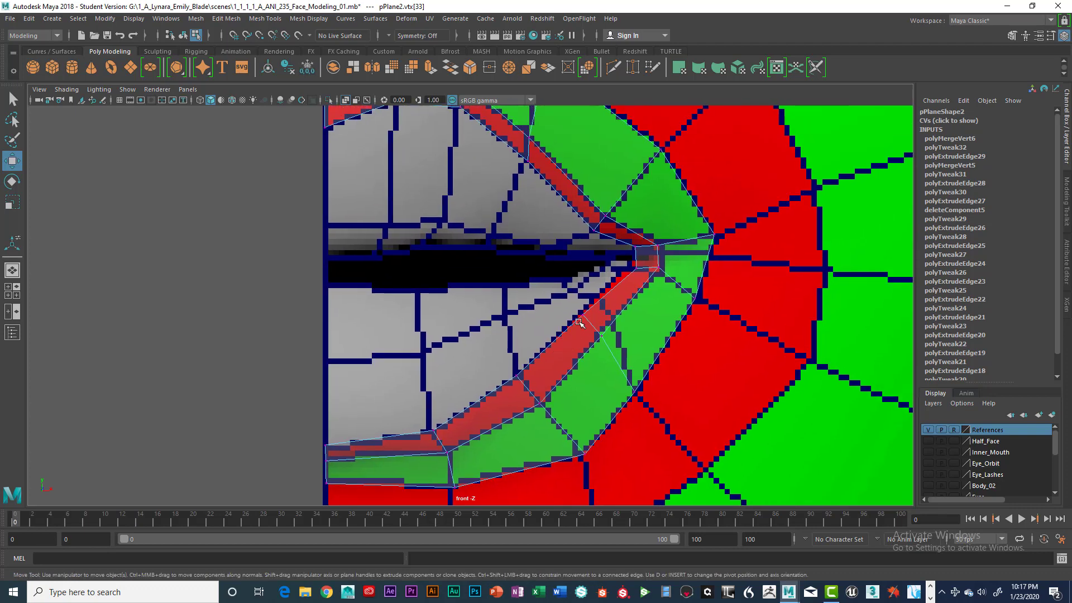
{"action": "middle_click_drag", "start_coordinate": [656, 259], "coordinate": [609, 312], "text": "alt"}
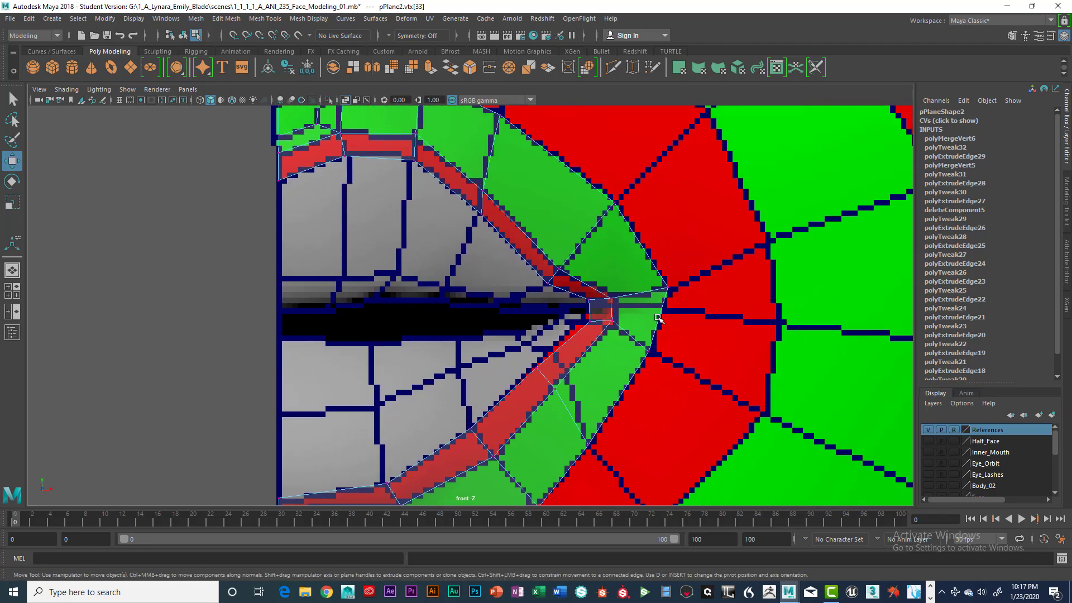
{"action": "scroll", "coordinate": [651, 303], "scroll_direction": "down", "scroll_amount": 5}
{"action": "scroll", "coordinate": [627, 304], "scroll_direction": "up", "scroll_amount": 5}
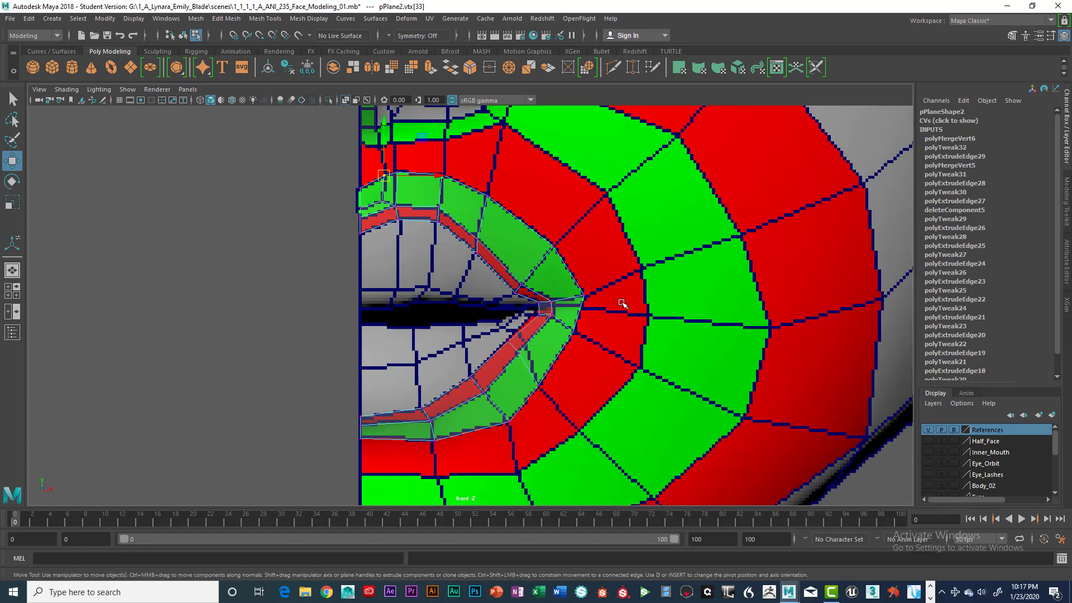
Step: Insert an edge loop lengthwise across the small red and green faces at the mouth corner
{"action": "right_click", "coordinate": [580, 276]}
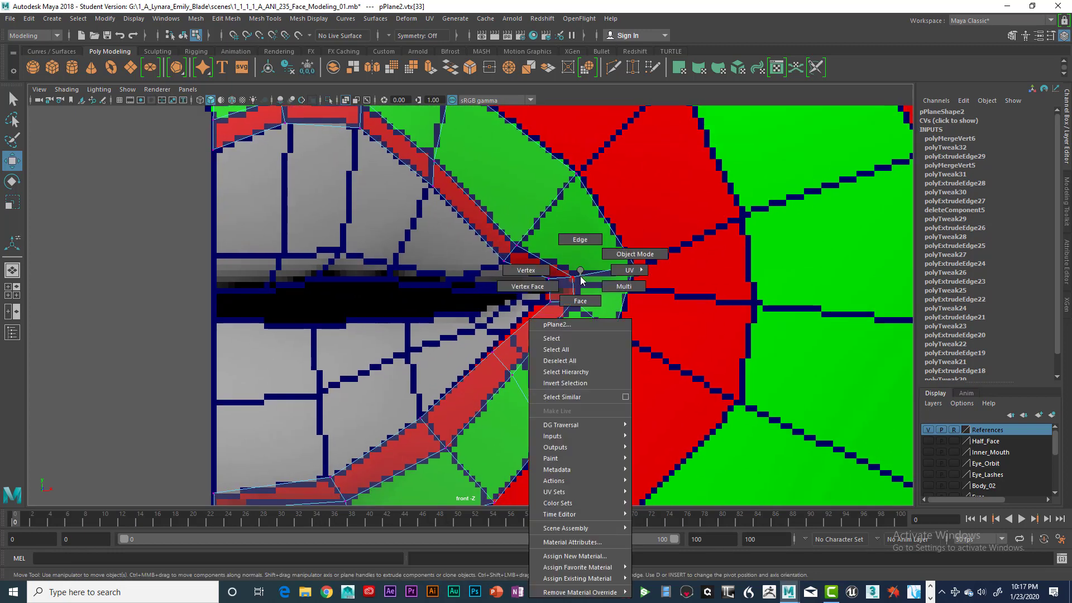
{"action": "left_click", "coordinate": [561, 337]}
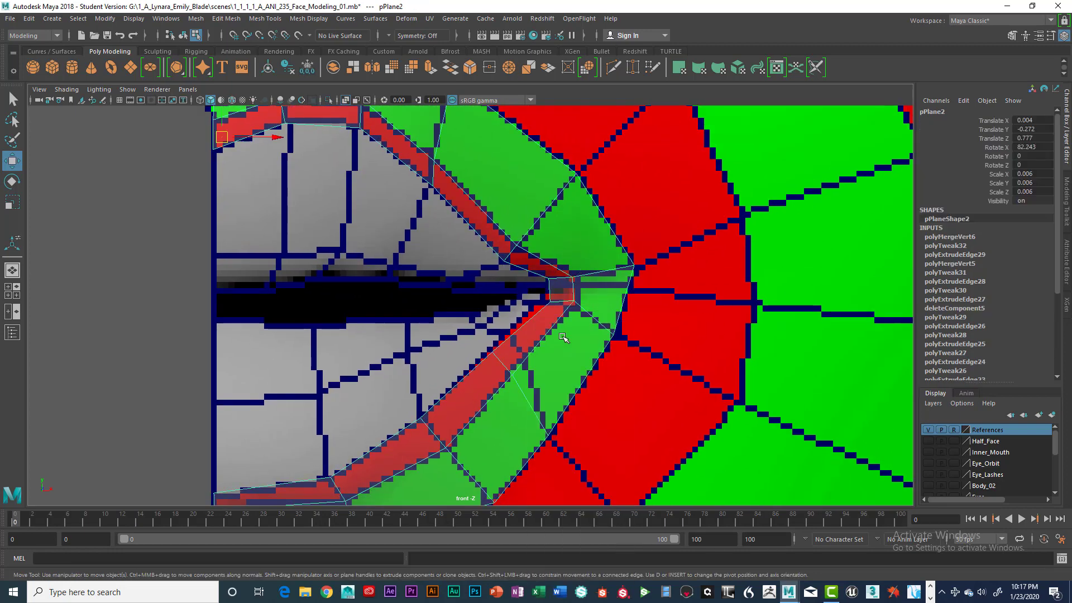
{"action": "right_click", "coordinate": [564, 276], "text": "shift"}
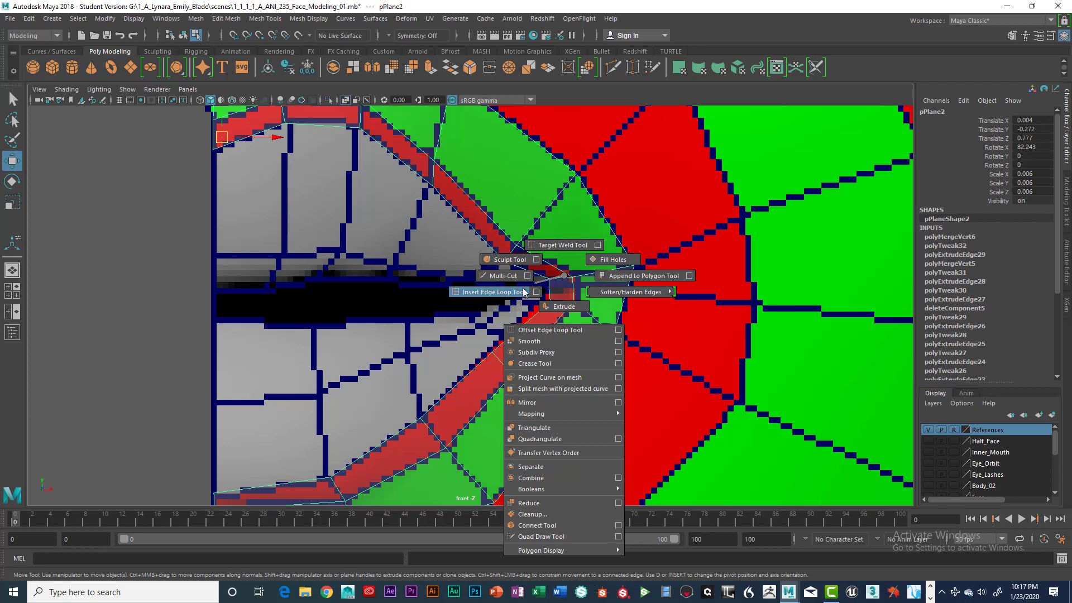
{"action": "left_click", "coordinate": [505, 293]}
{"action": "left_click", "coordinate": [571, 290]}
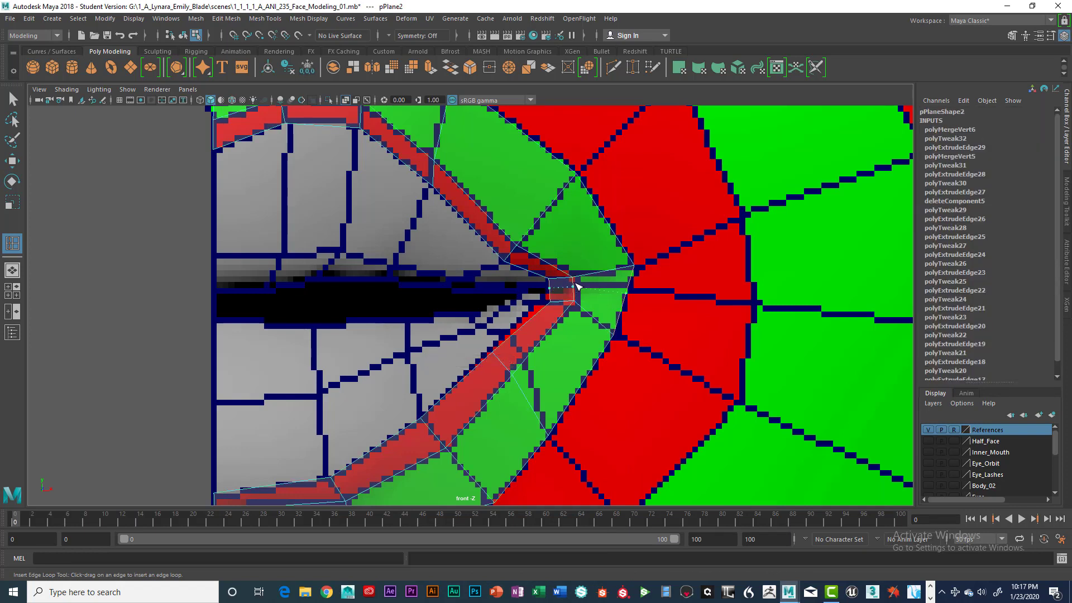
{"action": "left_click", "coordinate": [578, 290]}
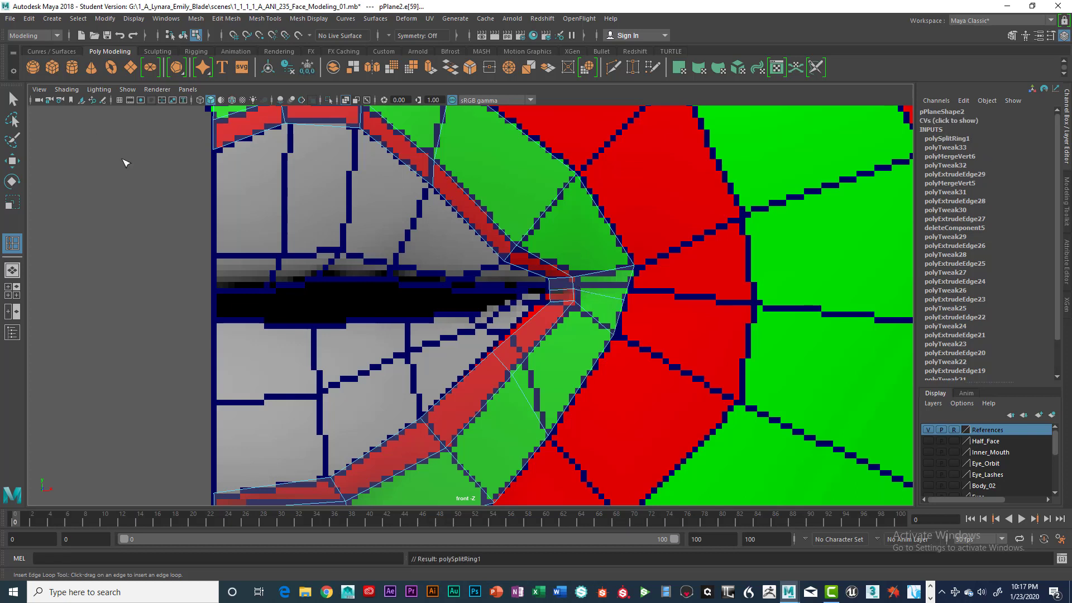
Step: Move the new loop's outermost vertex up onto the reference edge running out from the mouth corner in the front view
{"action": "key", "text": "q"}
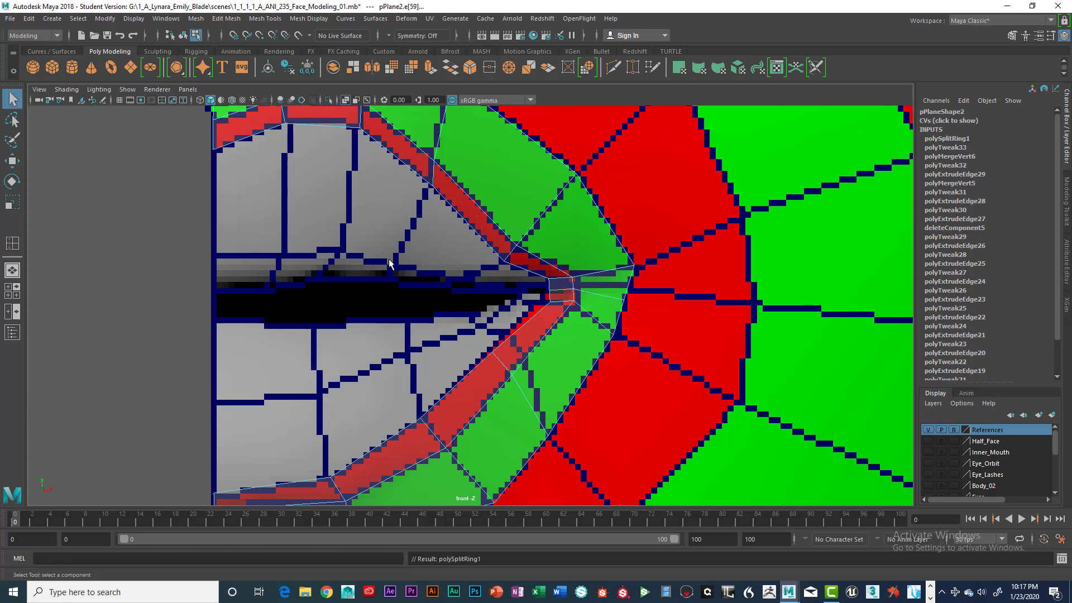
{"action": "right_click", "coordinate": [550, 267]}
{"action": "right_click_drag", "start_coordinate": [545, 267], "coordinate": [500, 264]}
{"action": "left_click", "coordinate": [555, 288]}
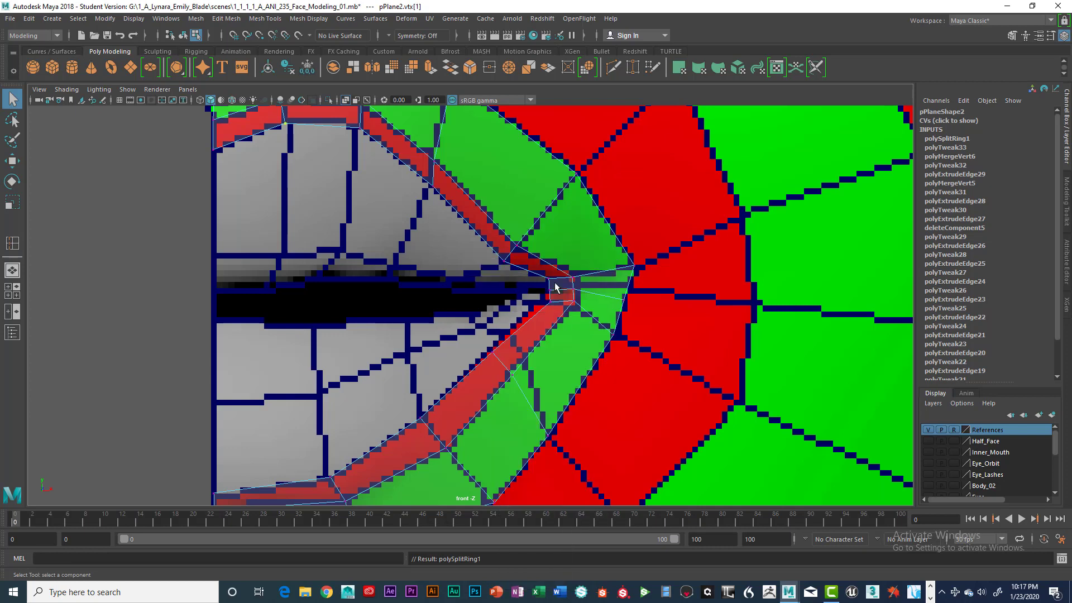
{"action": "left_click", "coordinate": [626, 301]}
{"action": "left_click", "coordinate": [631, 308]}
{"action": "key", "text": "w"}
{"action": "left_click_drag", "start_coordinate": [628, 301], "coordinate": [632, 286]}
{"action": "scroll", "coordinate": [608, 235], "scroll_direction": "down", "scroll_amount": 3}
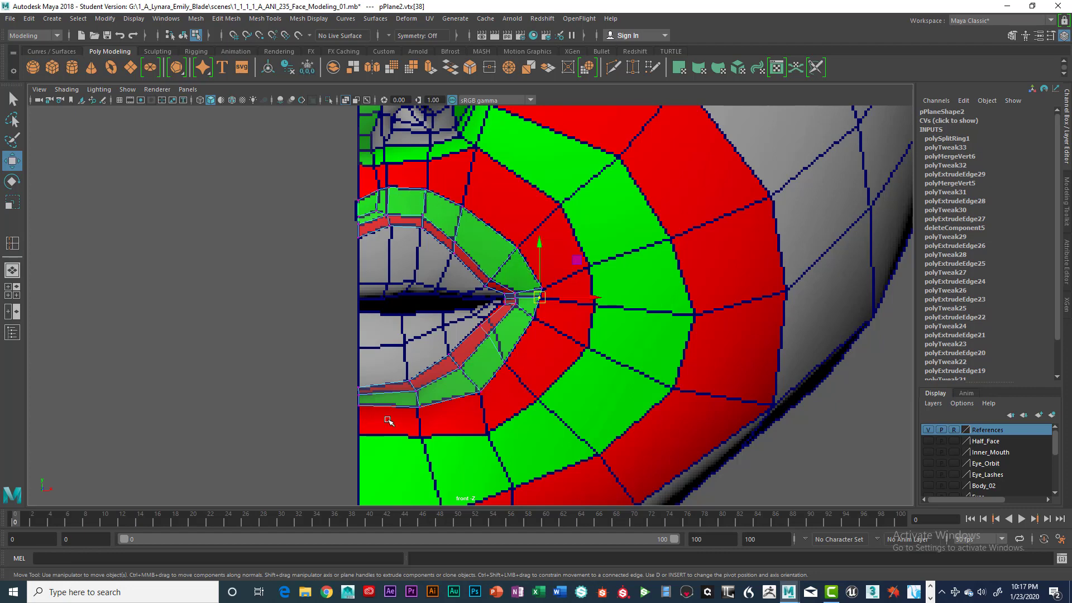
Step: In the side view, fit the two upper-lip outer vertices nearest the centre line to the green reference ring's upper edge
{"action": "key", "text": "space"}
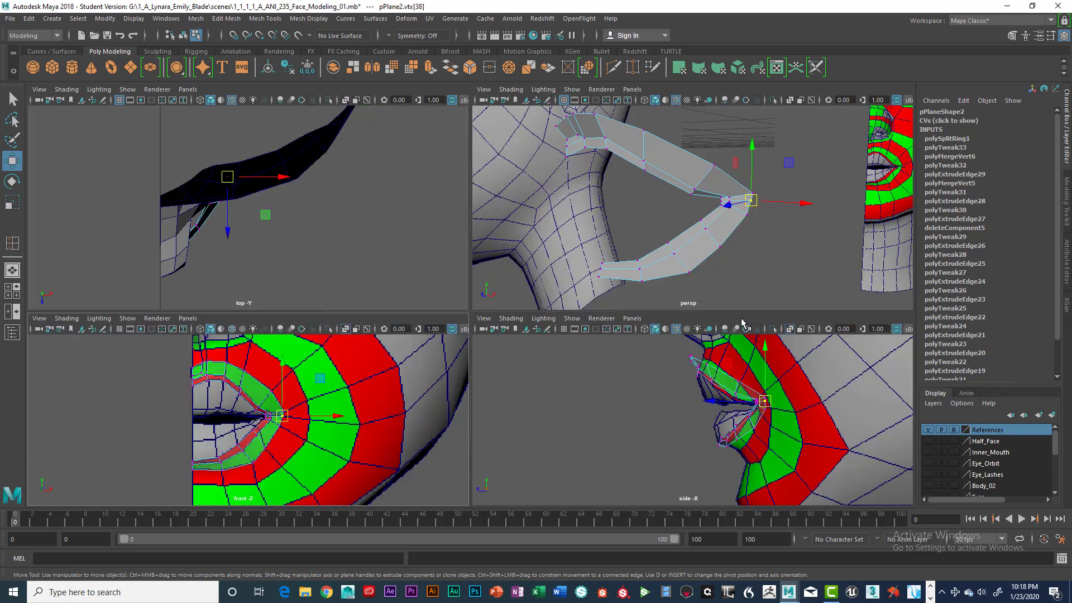
{"action": "key", "text": "space"}
{"action": "scroll", "coordinate": [612, 275], "scroll_direction": "up", "scroll_amount": 8}
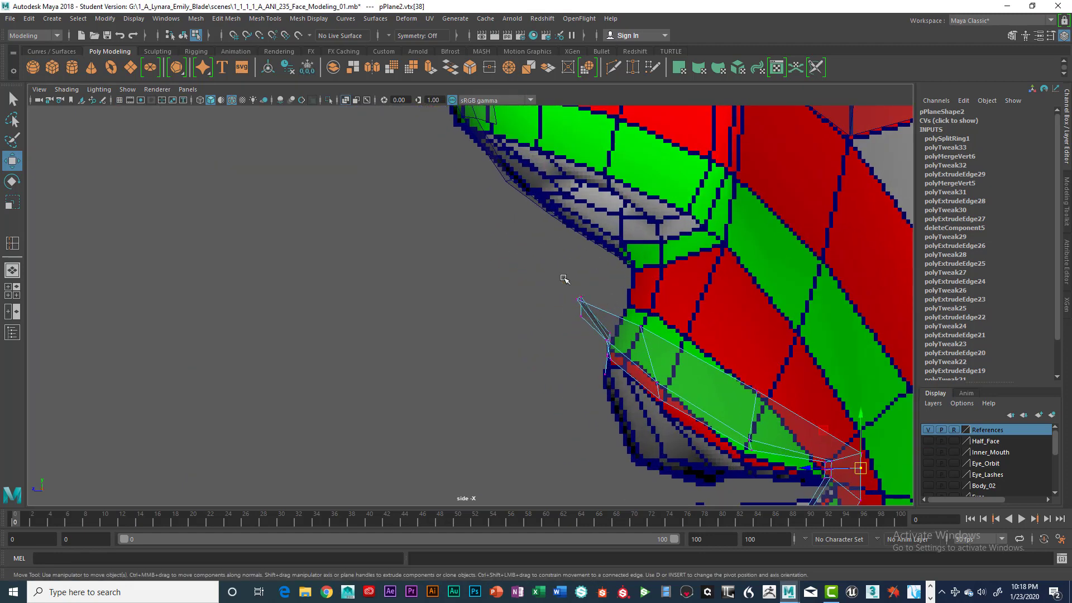
{"action": "left_click_drag", "start_coordinate": [564, 279], "coordinate": [653, 318]}
{"action": "left_click", "coordinate": [643, 328]}
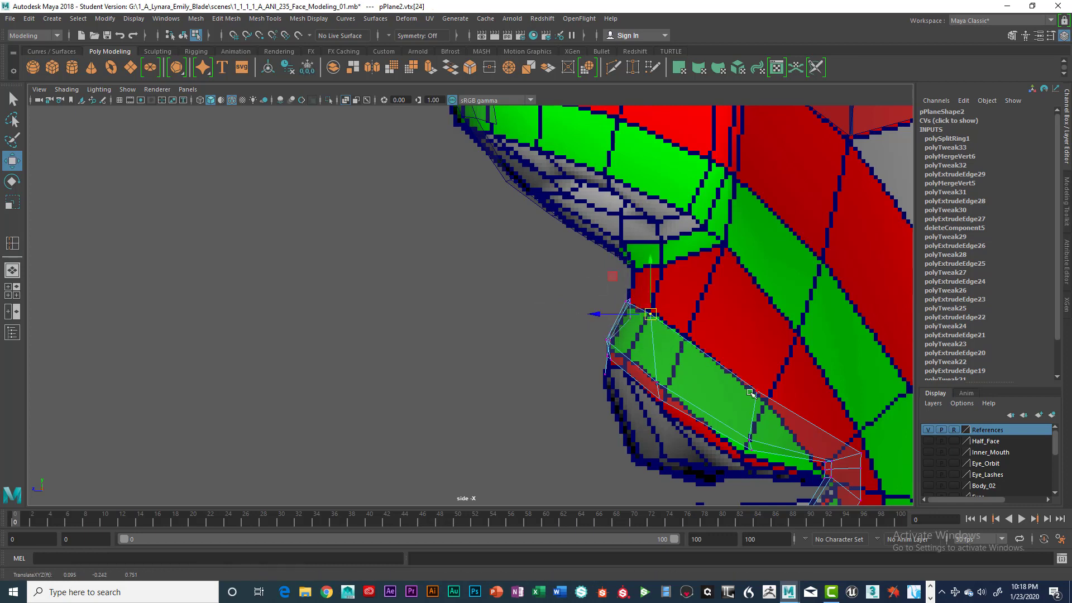
Step: Try repositioning the mouth corner's inner vertices and its upper outer vertex against the reference in the side view
{"action": "middle_click_drag", "start_coordinate": [752, 359], "coordinate": [648, 236], "text": "alt"}
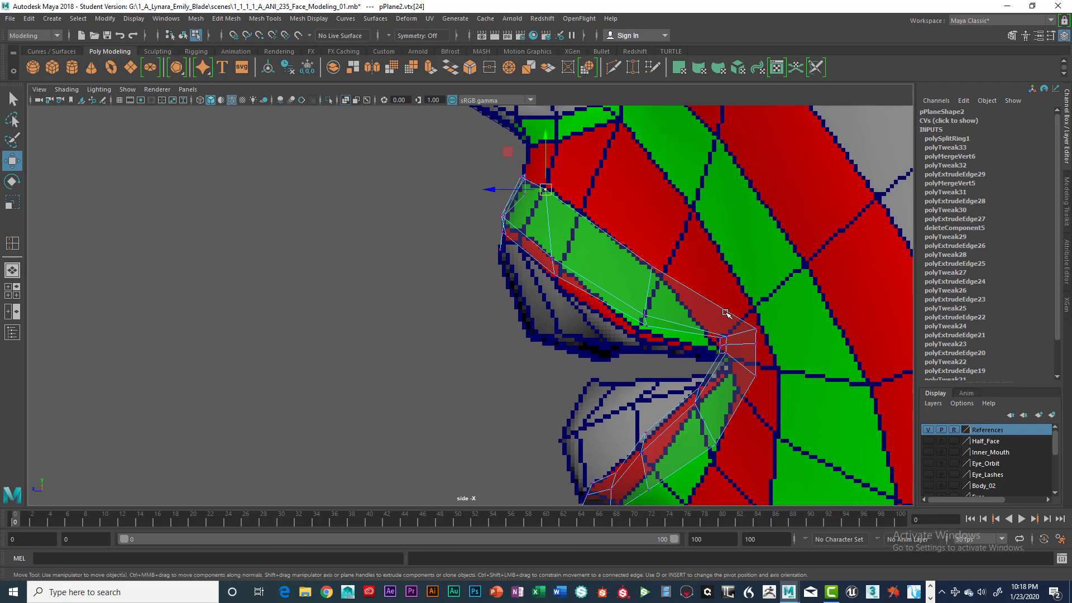
{"action": "left_click", "coordinate": [722, 340]}
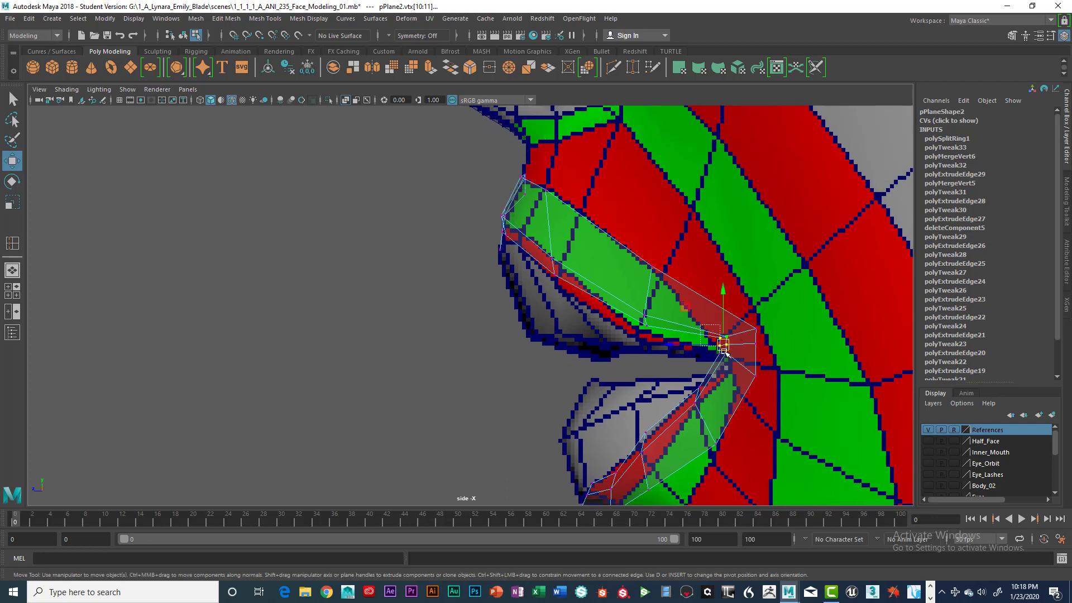
{"action": "mouse_move", "coordinate": [726, 352]}
{"action": "left_mouse_down"}
{"action": "mouse_move", "coordinate": [709, 365]}
{"action": "mouse_move", "coordinate": [720, 366]}
{"action": "left_mouse_up"}
{"action": "left_click", "coordinate": [756, 329]}
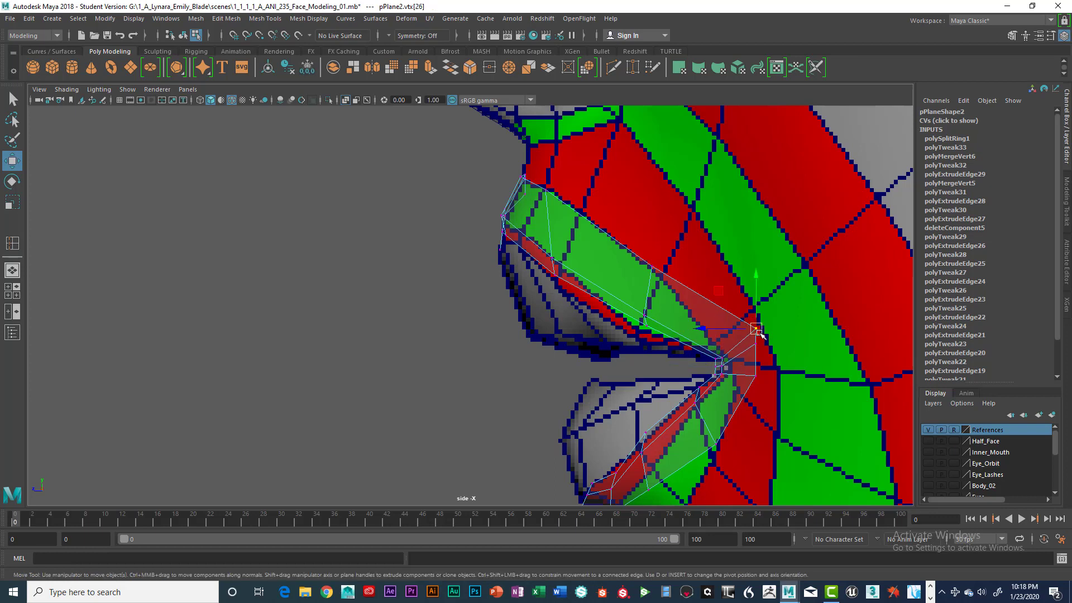
{"action": "left_click_drag", "start_coordinate": [760, 335], "coordinate": [755, 316]}
{"action": "left_click", "coordinate": [725, 359]}
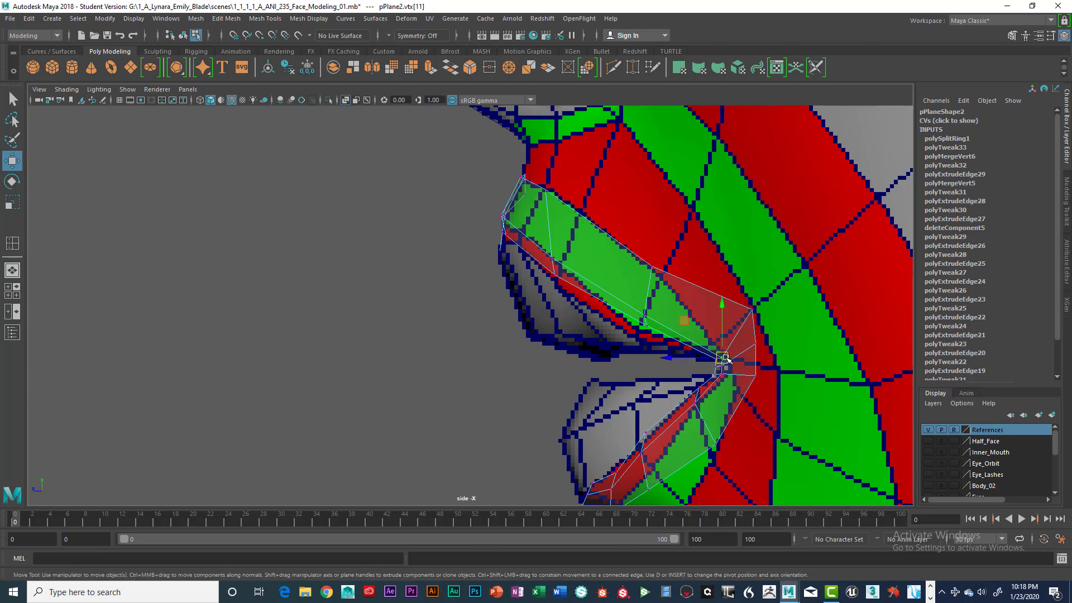
{"action": "left_click_drag", "start_coordinate": [725, 358], "coordinate": [721, 343]}
{"action": "left_click", "coordinate": [718, 358]}
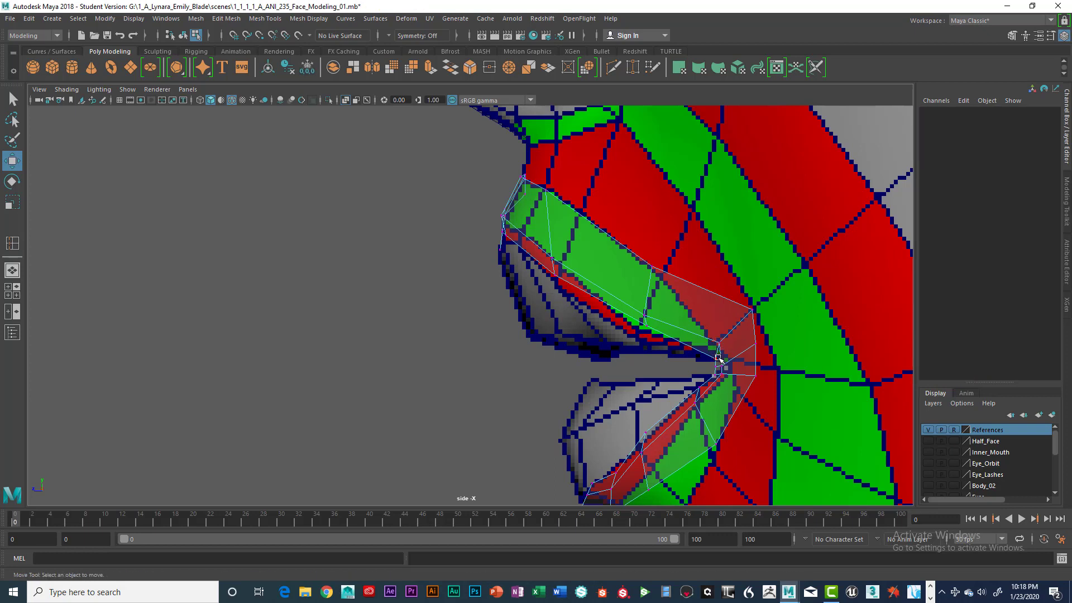
{"action": "left_click", "coordinate": [717, 361]}
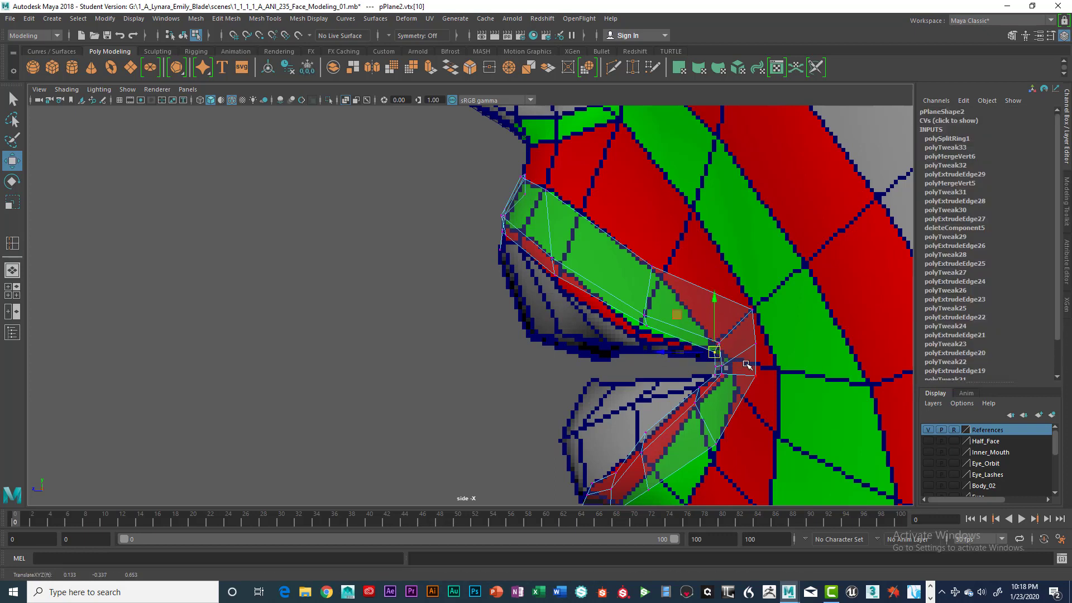
Step: Try moving the two lower outer vertices at the mouth corner back to the red reference ring's outer edge
{"action": "left_click", "coordinate": [756, 346]}
{"action": "left_click_drag", "start_coordinate": [756, 347], "coordinate": [776, 428]}
{"action": "left_click", "coordinate": [756, 377]}
{"action": "left_click", "coordinate": [777, 353]}
{"action": "left_click_drag", "start_coordinate": [777, 354], "coordinate": [778, 367]}
Step: Fit the upper lip's remaining outer vertex to the green ring and shift the inner mouth-corner vertices forward onto the red strip
{"action": "left_click", "coordinate": [651, 270]}
{"action": "left_click_drag", "start_coordinate": [650, 270], "coordinate": [660, 277]}
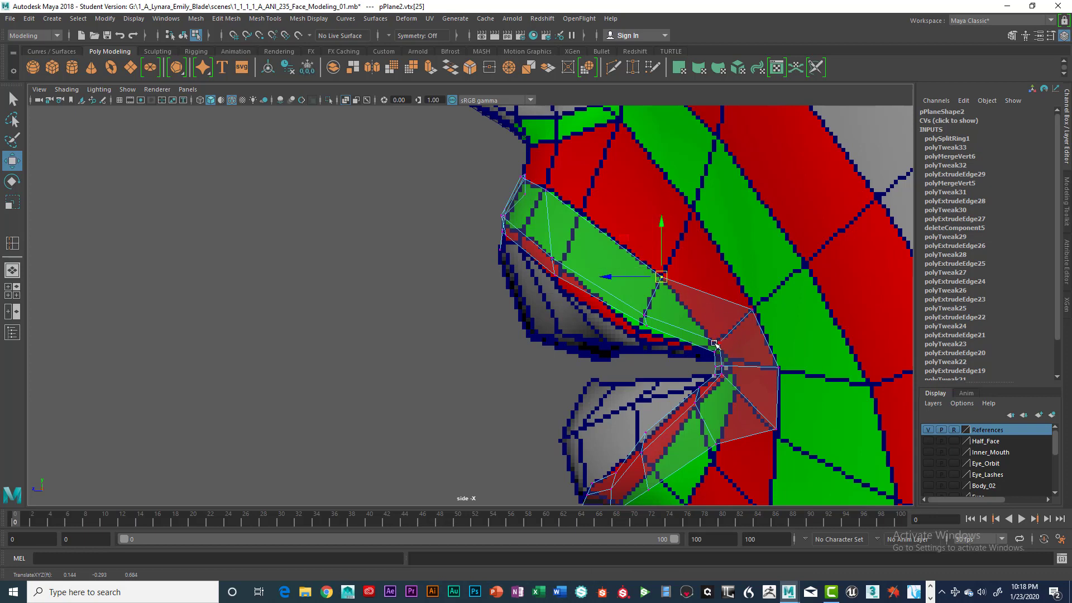
{"action": "left_click_drag", "start_coordinate": [702, 332], "coordinate": [718, 349]}
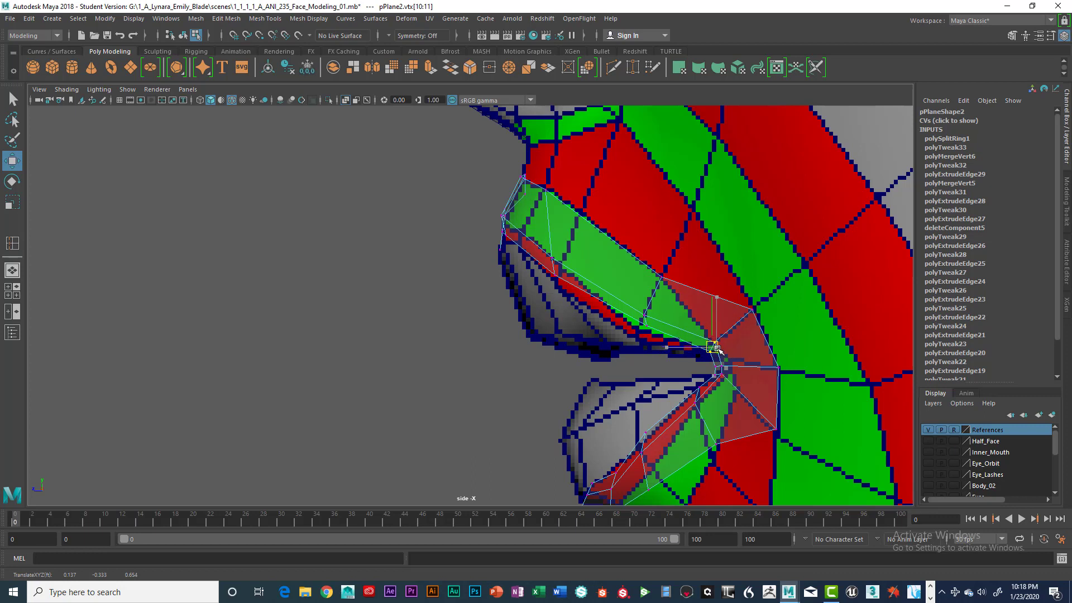
{"action": "left_click", "coordinate": [752, 308]}
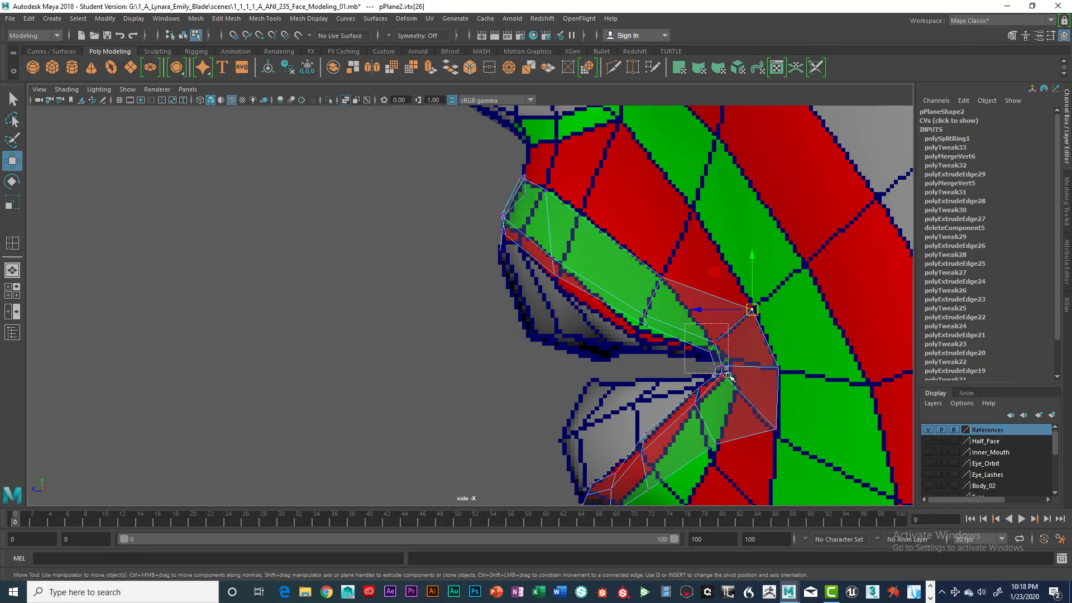
{"action": "left_click_drag", "start_coordinate": [728, 375], "coordinate": [731, 417]}
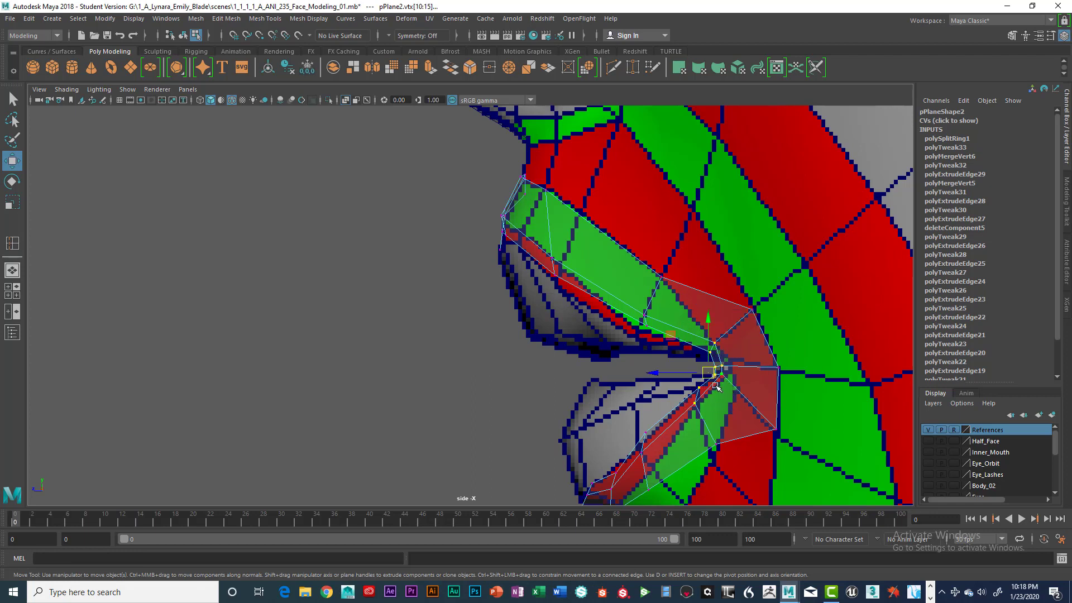
{"action": "left_click_drag", "start_coordinate": [709, 371], "coordinate": [703, 376]}
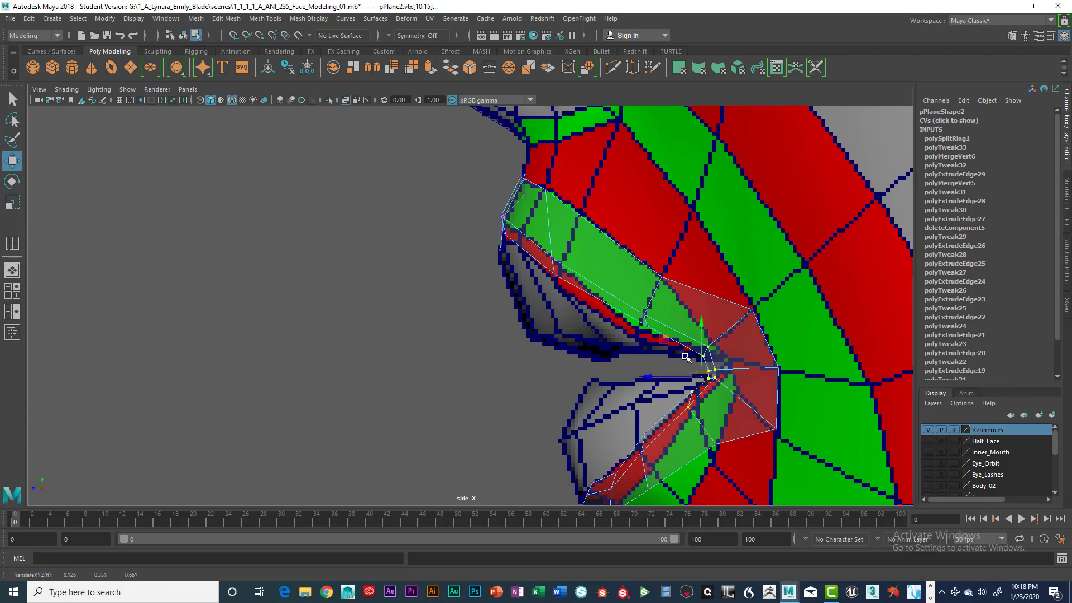
{"action": "left_click_drag", "start_coordinate": [655, 324], "coordinate": [656, 331]}
{"action": "left_click_drag", "start_coordinate": [645, 320], "coordinate": [703, 369]}
{"action": "left_click_drag", "start_coordinate": [674, 337], "coordinate": [697, 361]}
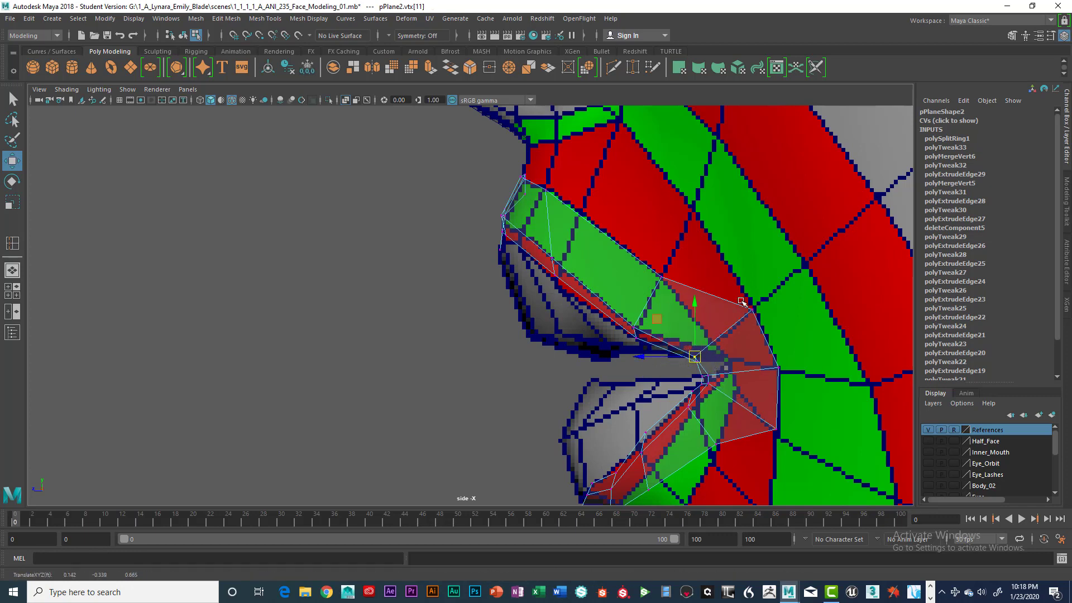
Step: Move the outer mouth-corner vertices and the adjacent lower-lip vertex onto the green reference ring's outer edge in the side view
{"action": "left_click_drag", "start_coordinate": [740, 300], "coordinate": [758, 320]}
{"action": "left_click_drag", "start_coordinate": [751, 318], "coordinate": [703, 425]}
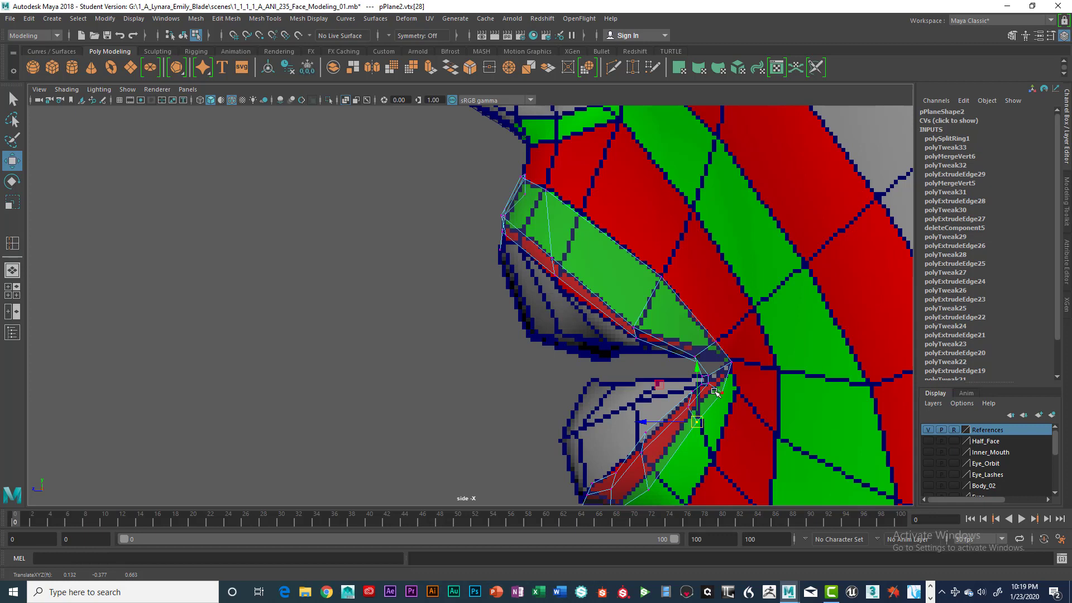
{"action": "left_click_drag", "start_coordinate": [713, 387], "coordinate": [711, 432]}
{"action": "left_click_drag", "start_coordinate": [698, 420], "coordinate": [715, 458]}
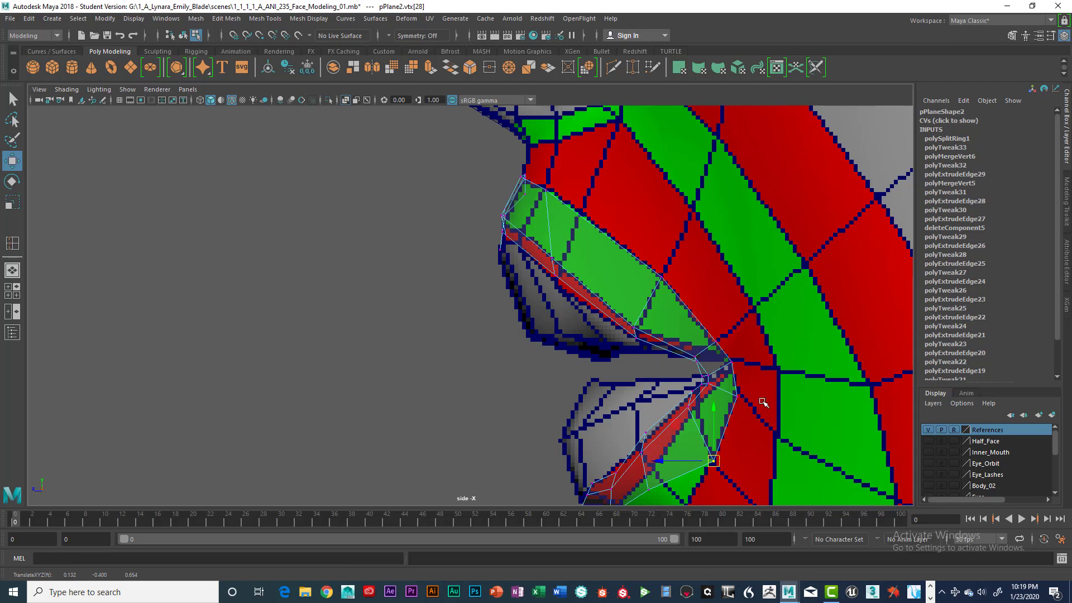
Step: Move the remaining lower-lip outer vertices and the centre-line vertices back onto the reference profile in the side view
{"action": "middle_click_drag", "start_coordinate": [744, 380], "coordinate": [726, 315], "text": "alt"}
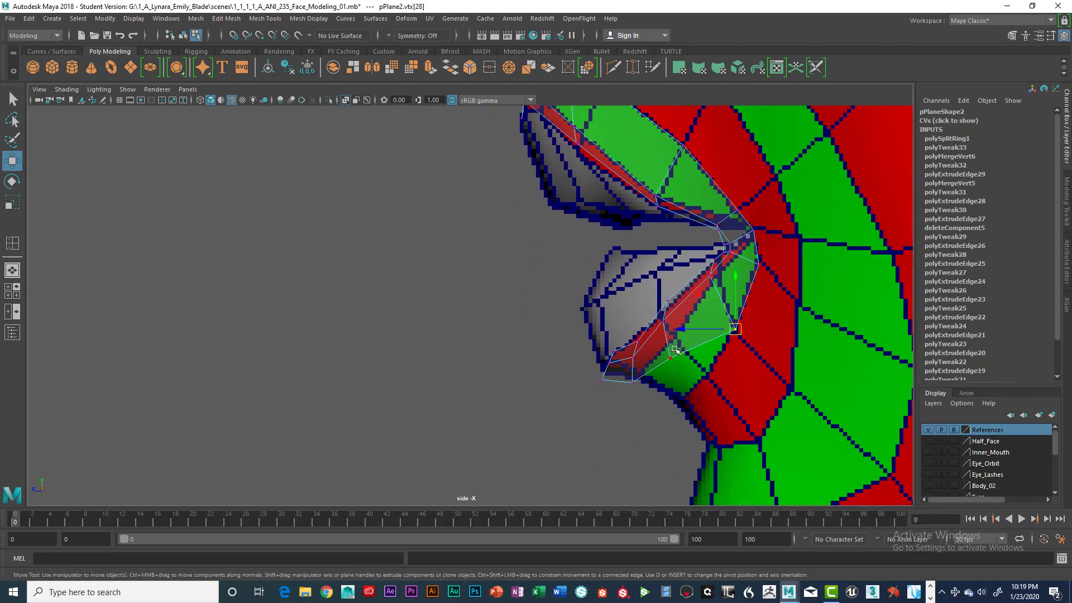
{"action": "left_click", "coordinate": [671, 358]}
{"action": "left_click_drag", "start_coordinate": [672, 359], "coordinate": [710, 372]}
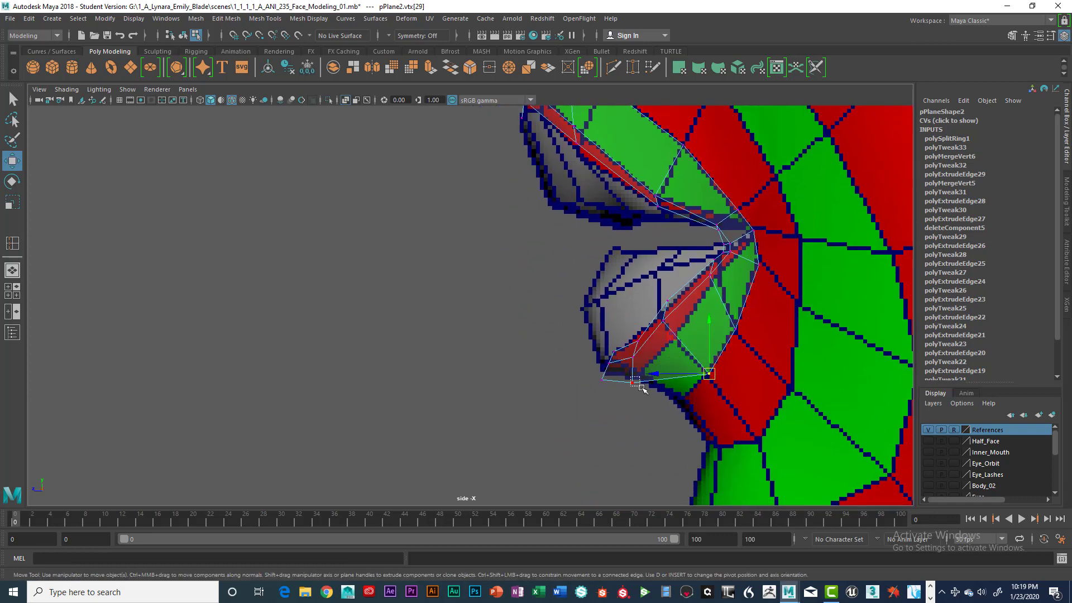
{"action": "left_click", "coordinate": [636, 382]}
{"action": "left_click_drag", "start_coordinate": [636, 383], "coordinate": [675, 398]}
{"action": "left_click", "coordinate": [604, 373]}
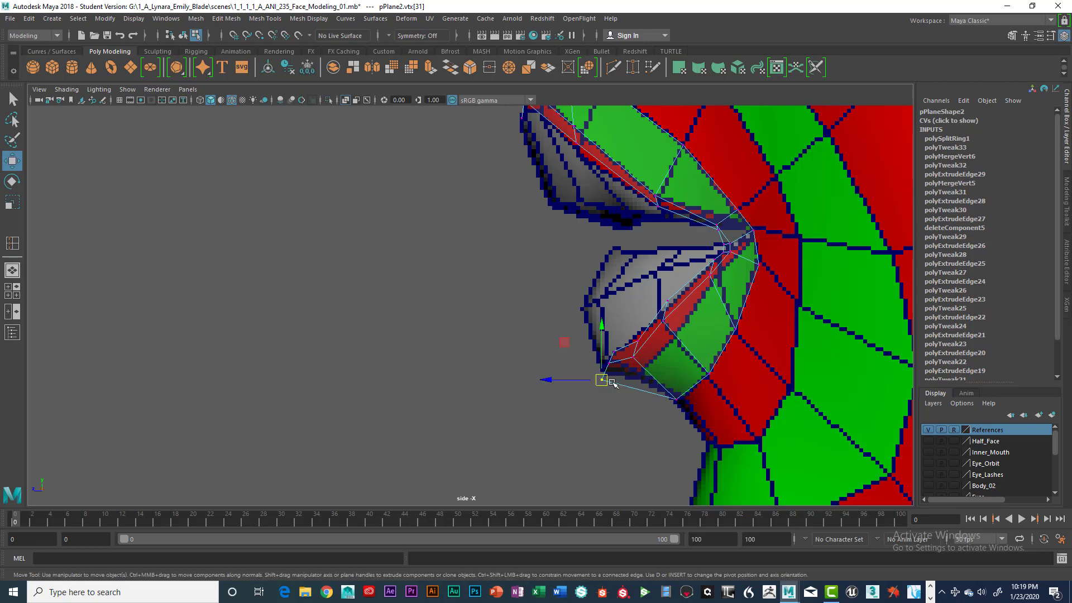
{"action": "left_click_drag", "start_coordinate": [606, 375], "coordinate": [651, 380]}
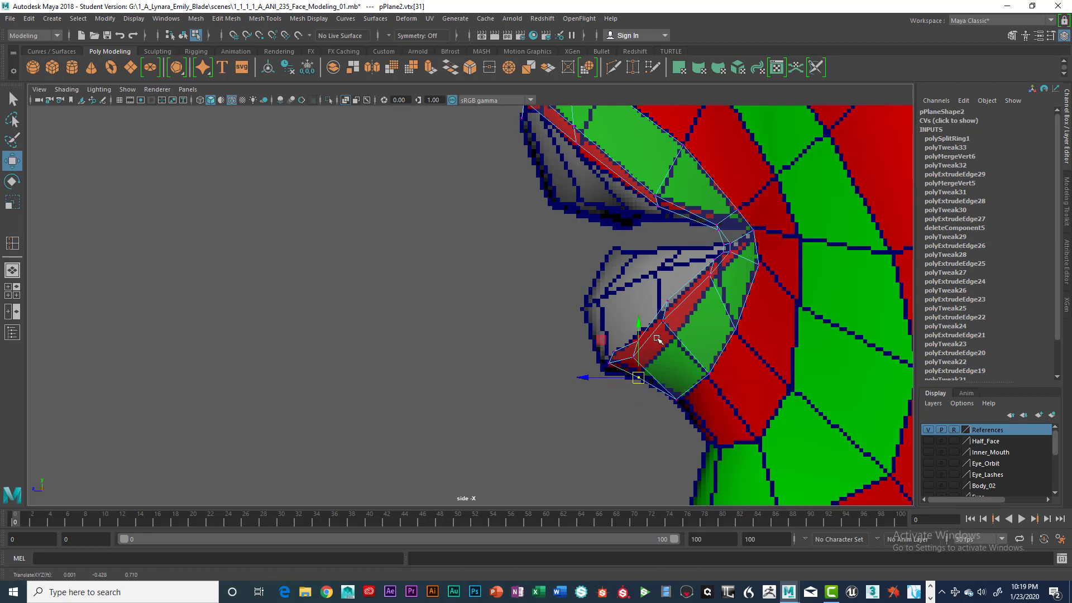
{"action": "left_click", "coordinate": [609, 367]}
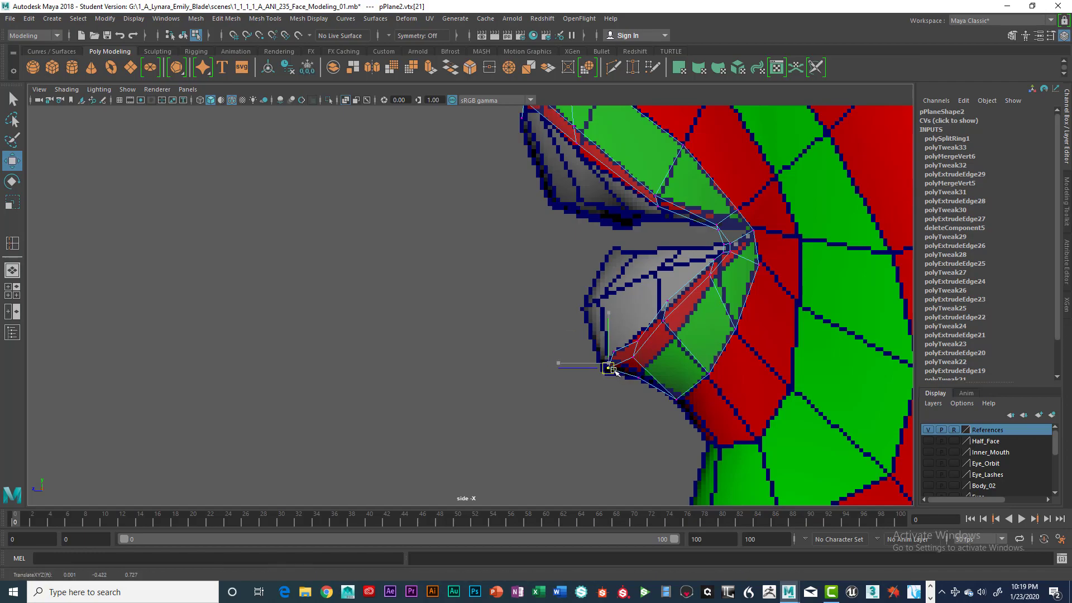
Step: In the perspective view, select the outer border edges along the upper lip of the mouth ring
{"action": "key", "text": "space"}
{"action": "key", "text": "space"}
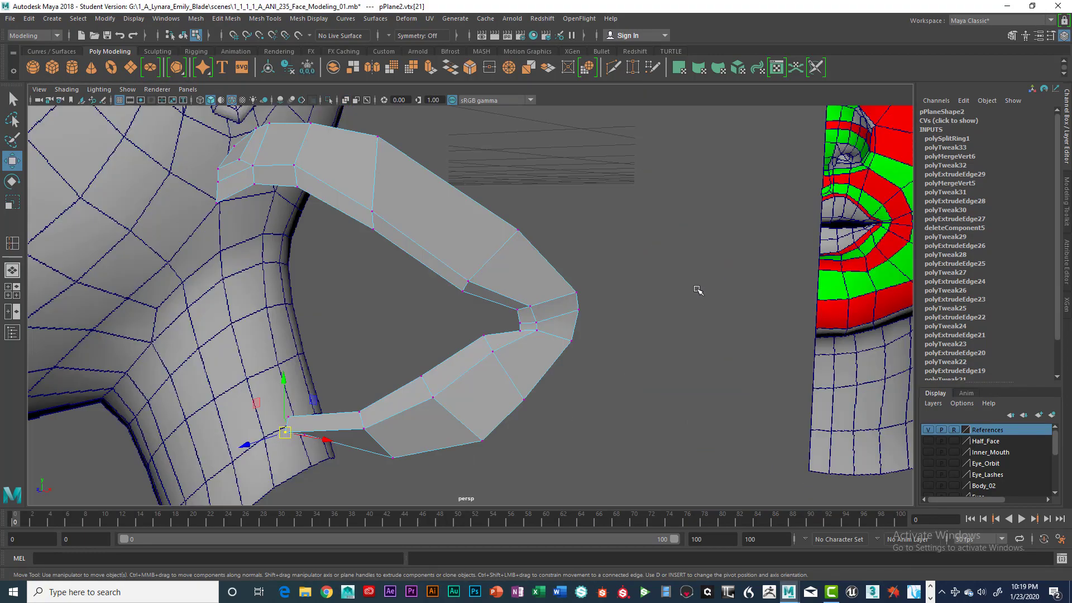
{"action": "left_click_drag", "start_coordinate": [766, 290], "coordinate": [560, 364], "text": "alt"}
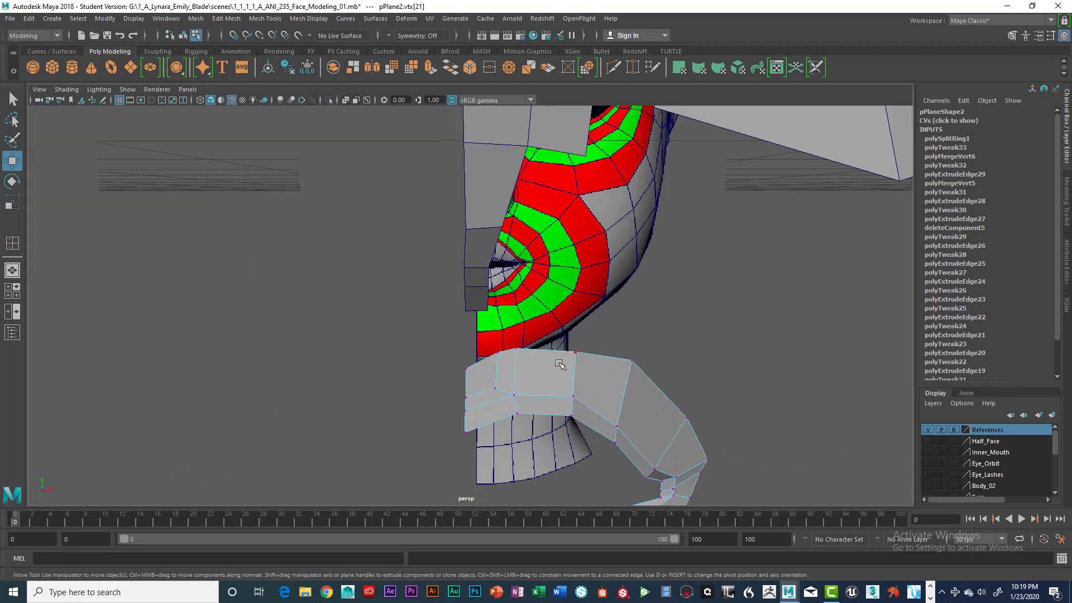
{"action": "right_click", "coordinate": [553, 270]}
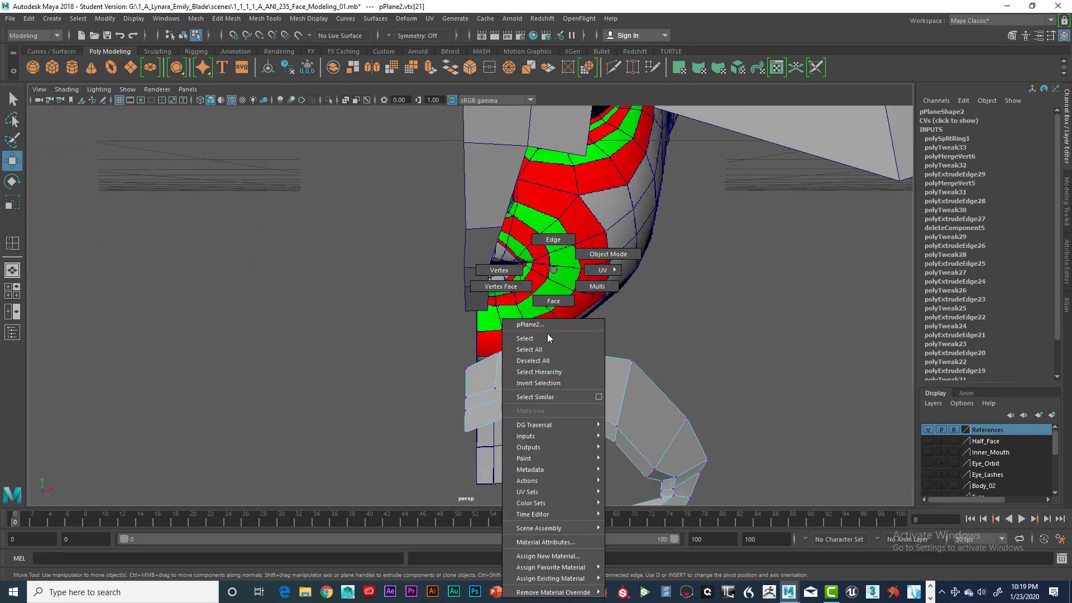
{"action": "left_click", "coordinate": [555, 240]}
{"action": "left_click", "coordinate": [582, 384]}
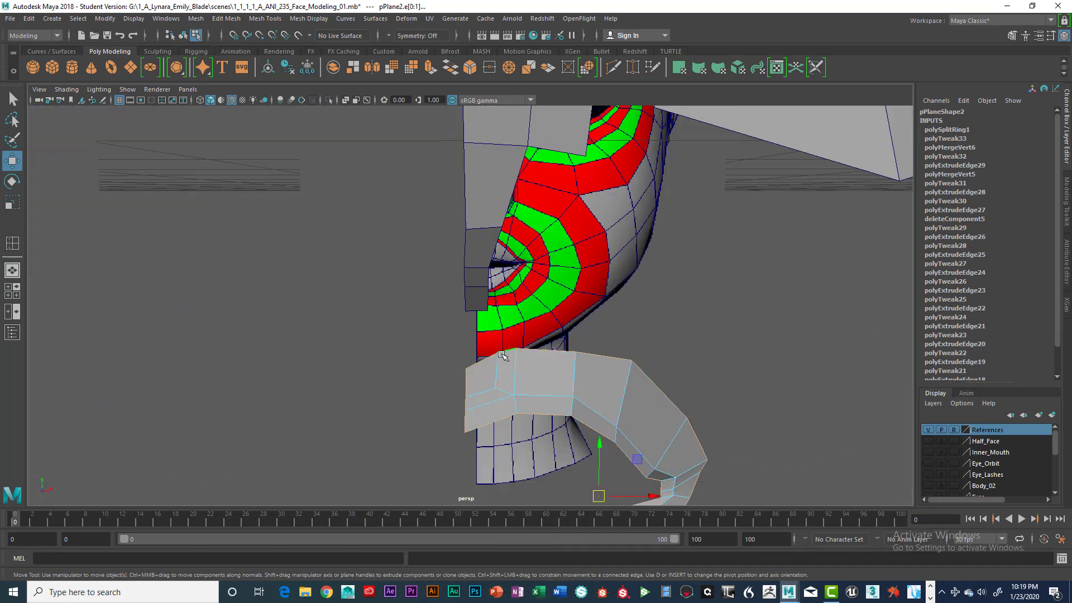
{"action": "left_click", "coordinate": [486, 357]}
{"action": "key", "text": "q"}
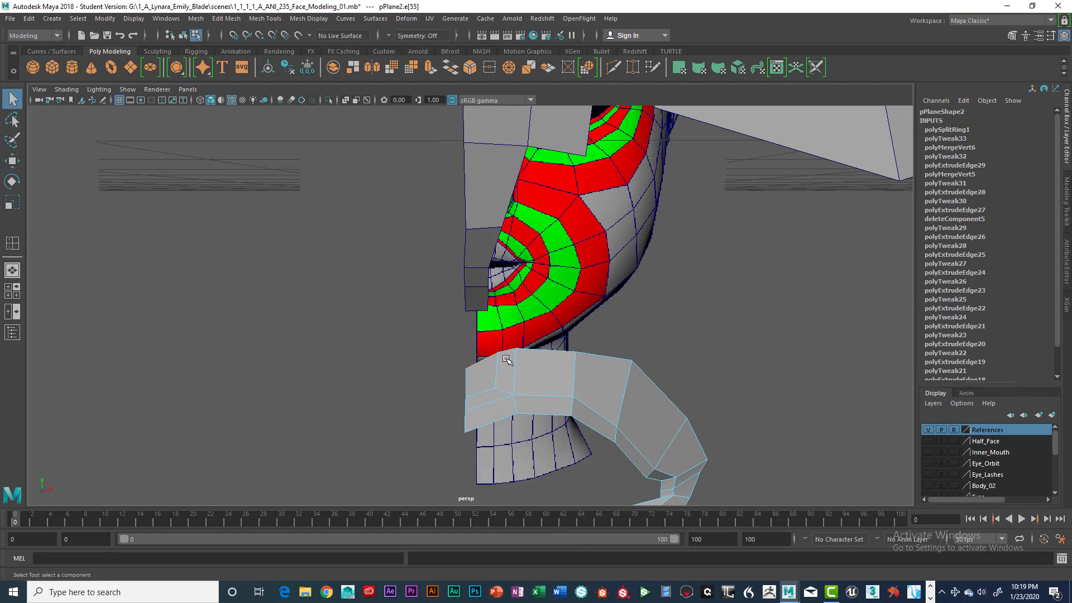
{"action": "left_click", "coordinate": [537, 350], "text": "shift"}
{"action": "left_click", "coordinate": [591, 355], "text": "shift"}
{"action": "left_click_drag", "start_coordinate": [691, 370], "coordinate": [667, 370], "text": "alt"}
{"action": "scroll", "coordinate": [659, 364], "scroll_direction": "down", "scroll_amount": 6}
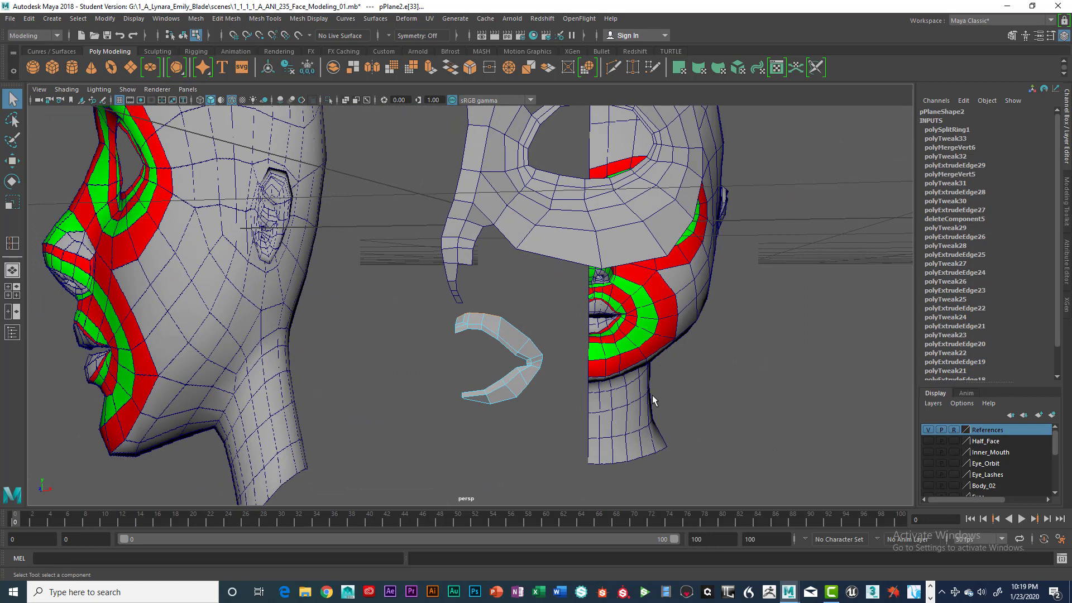